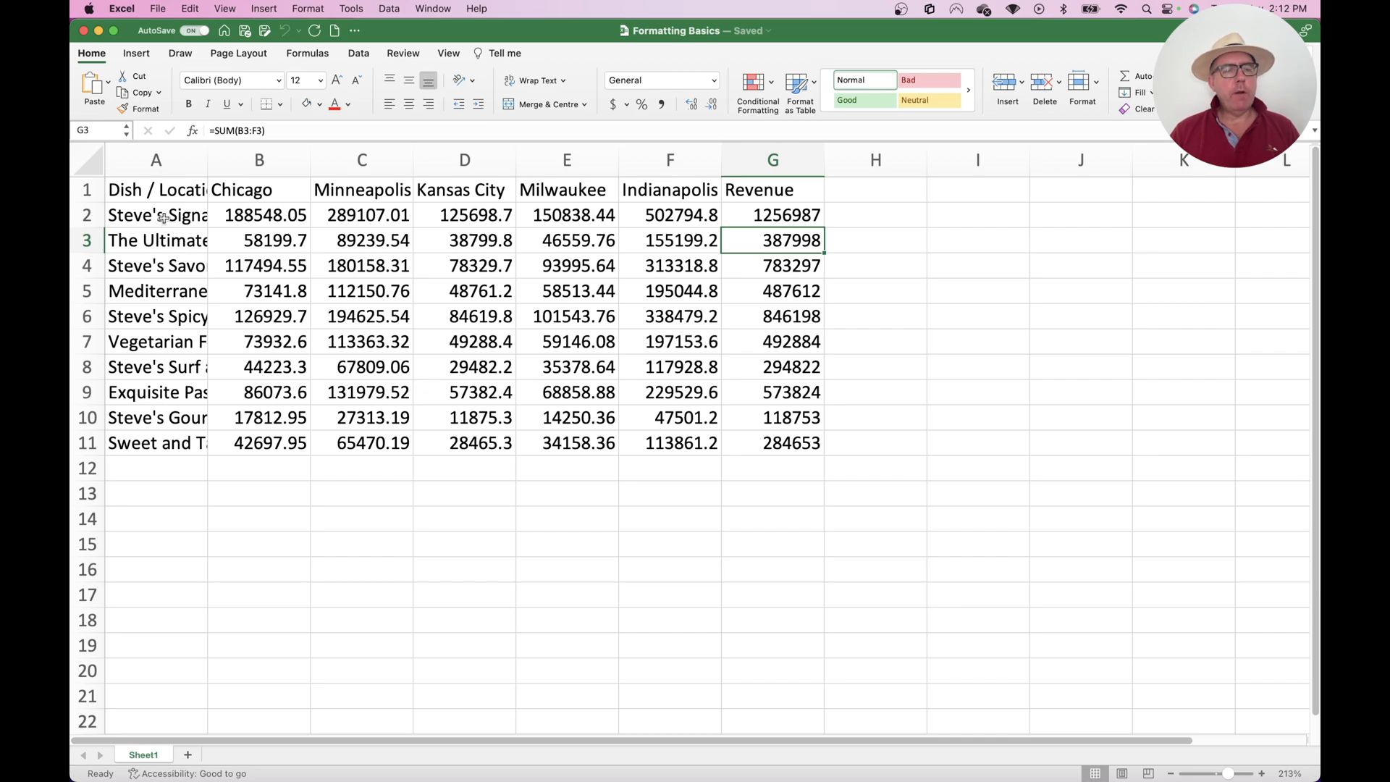
pyautogui.moveTo(163, 218); pyautogui.dragTo(164, 438)
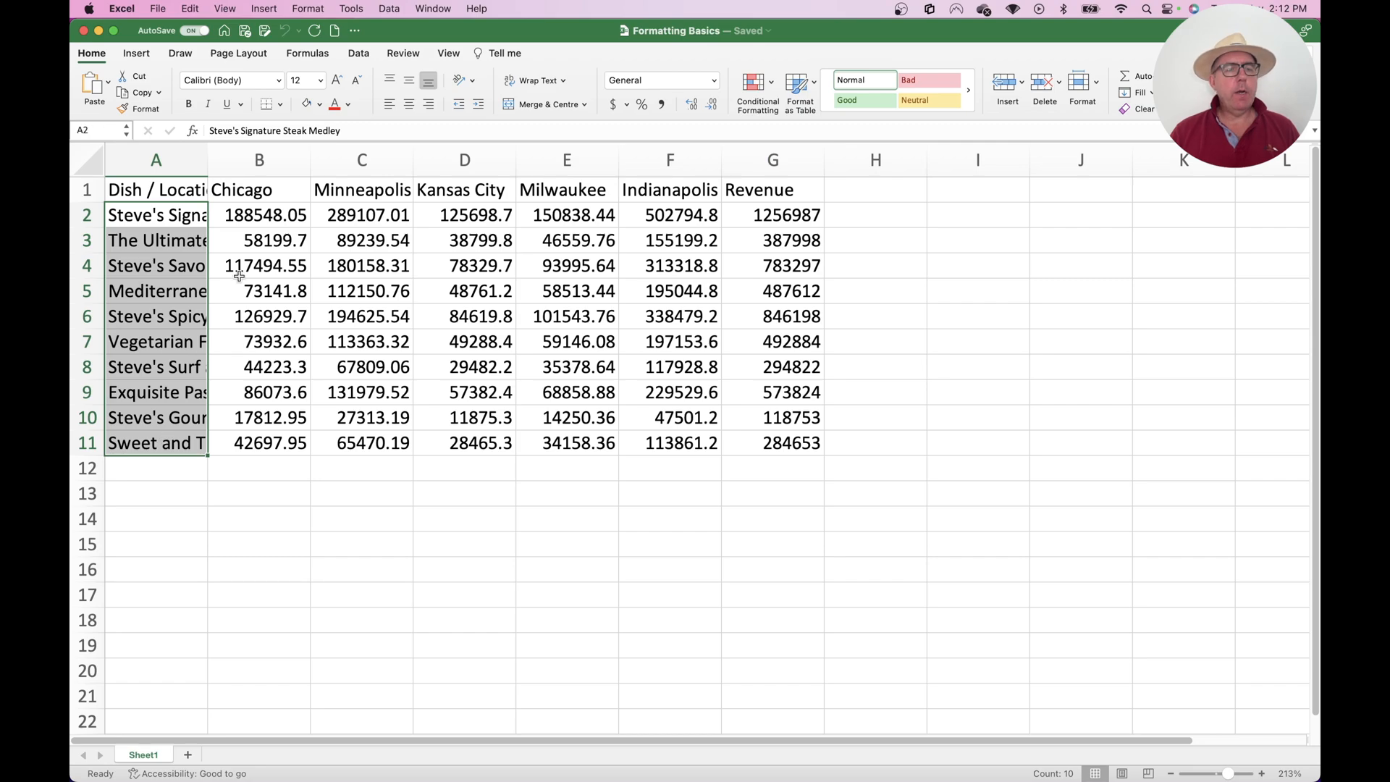
pyautogui.click(258, 192)
pyautogui.moveTo(259, 192); pyautogui.dragTo(629, 188)
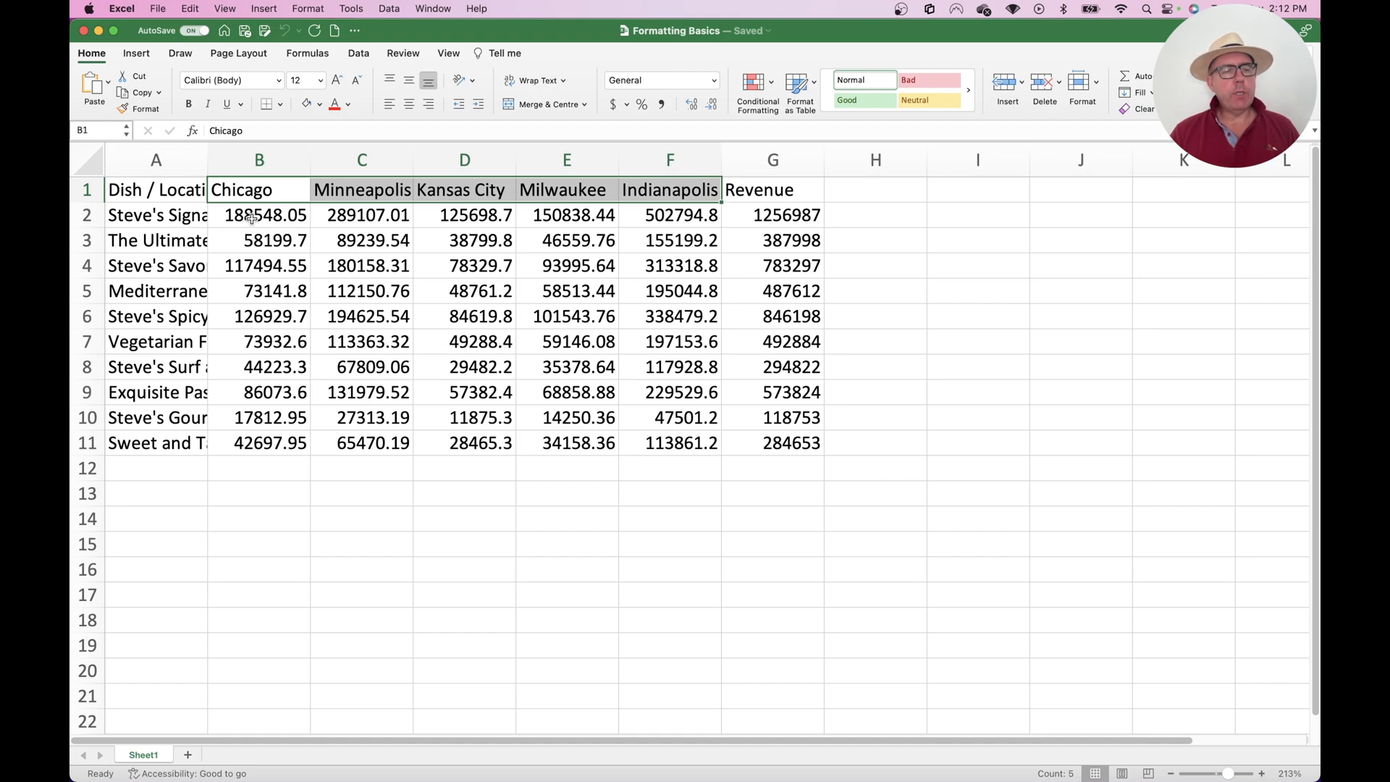
pyautogui.click(764, 217)
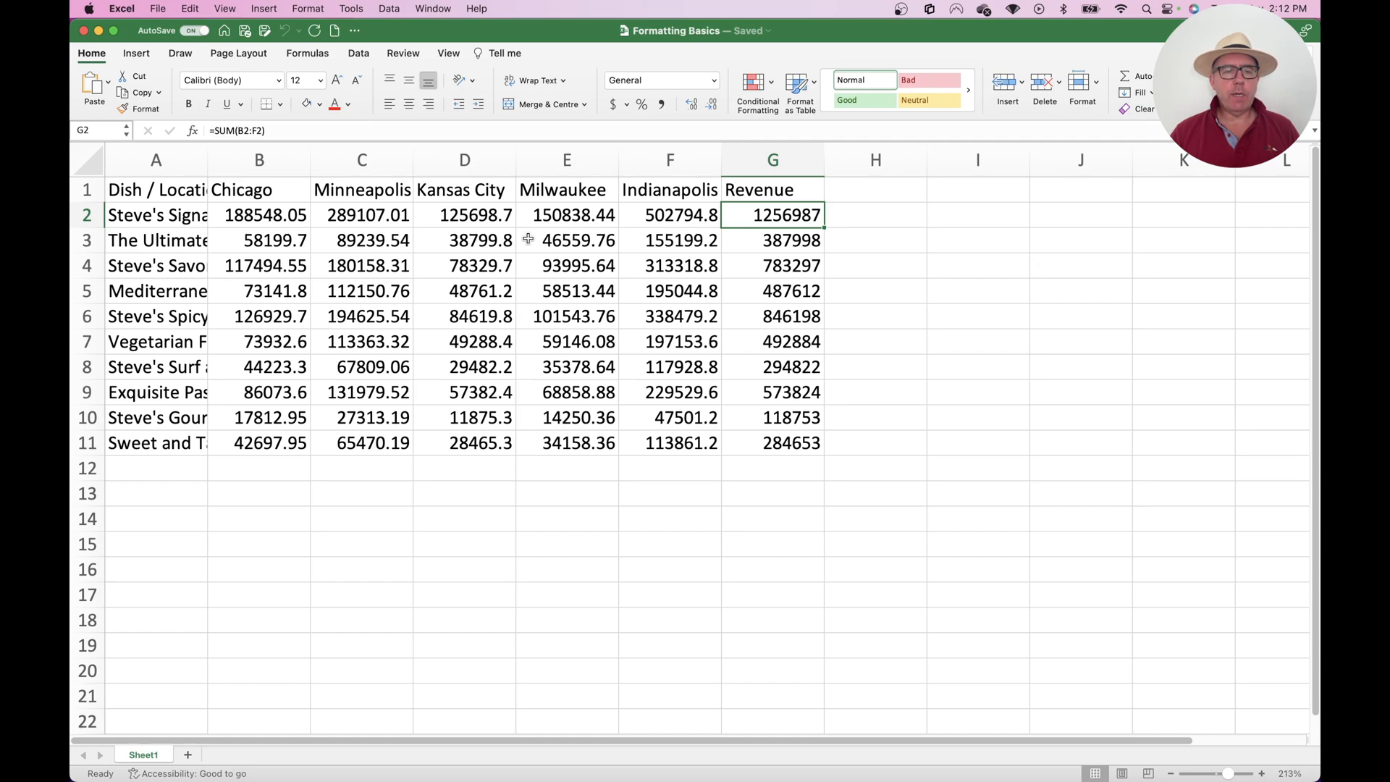
# Insert two blank rows above the table's header row
pyautogui.click(86, 190)
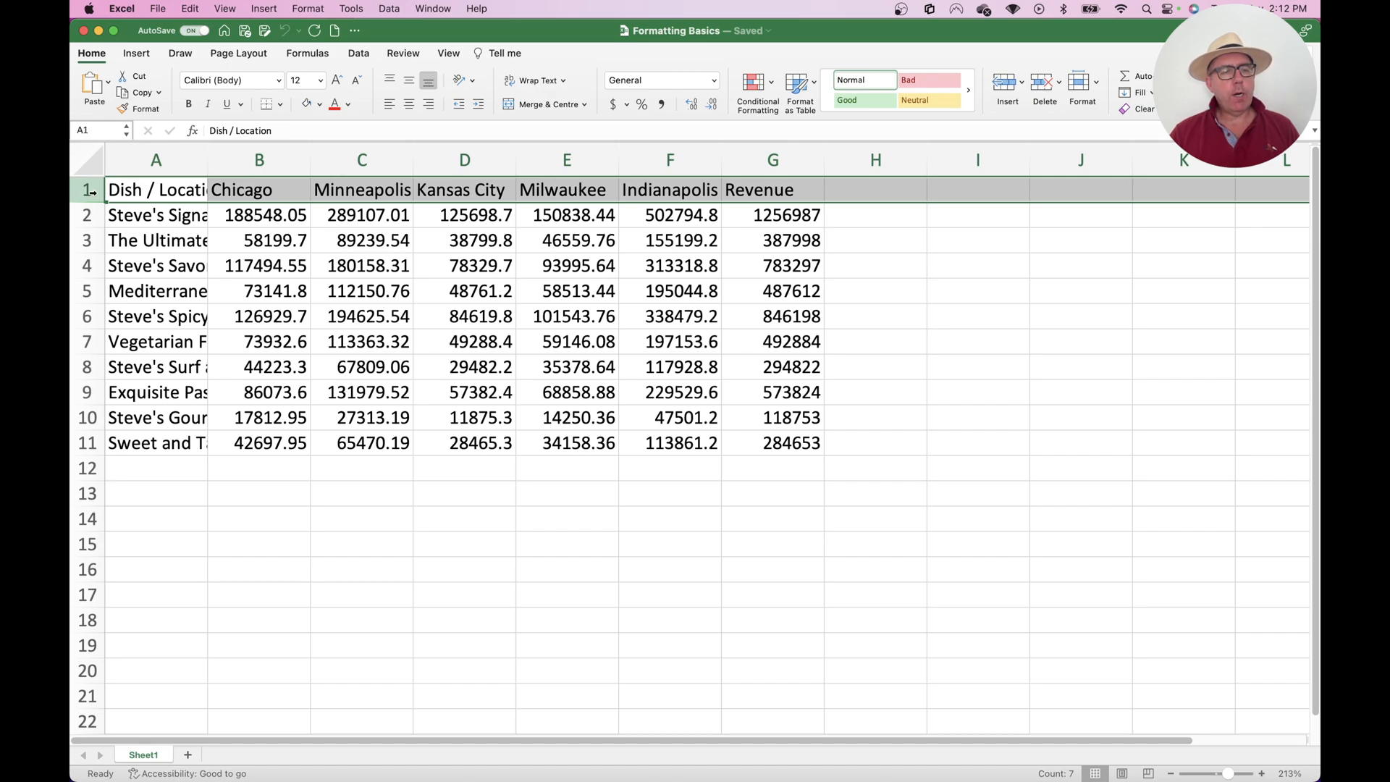
pyautogui.click(1022, 80)
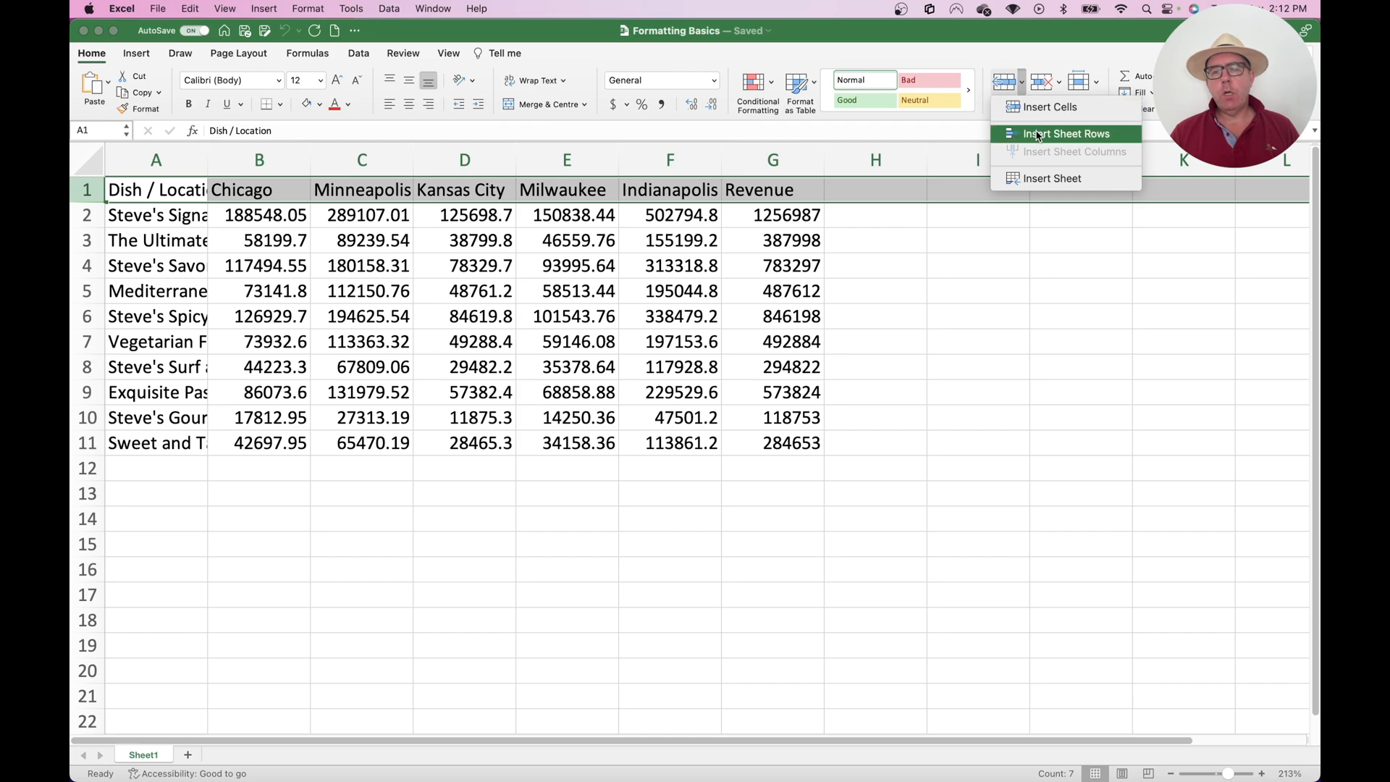
pyautogui.click(1020, 72)
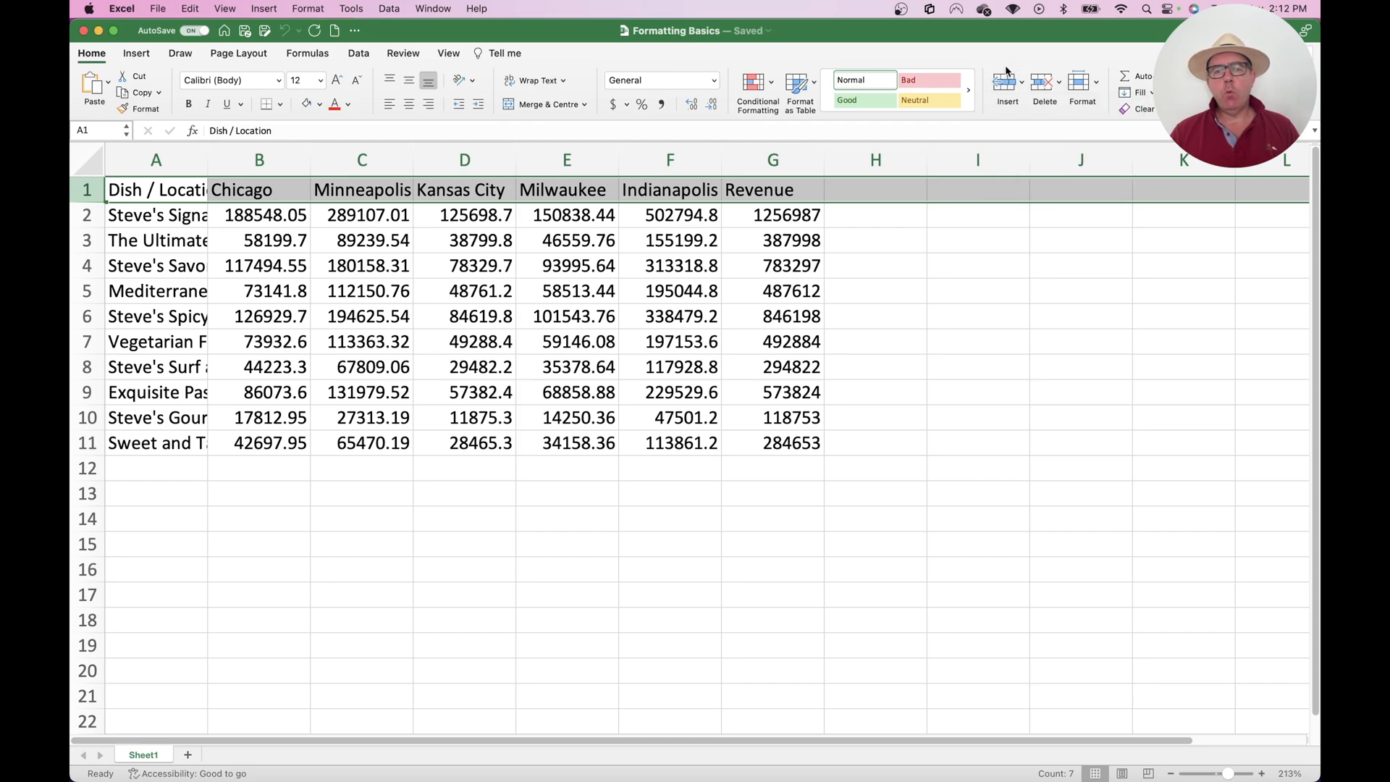
pyautogui.click(1006, 88)
pyautogui.click(1006, 87)
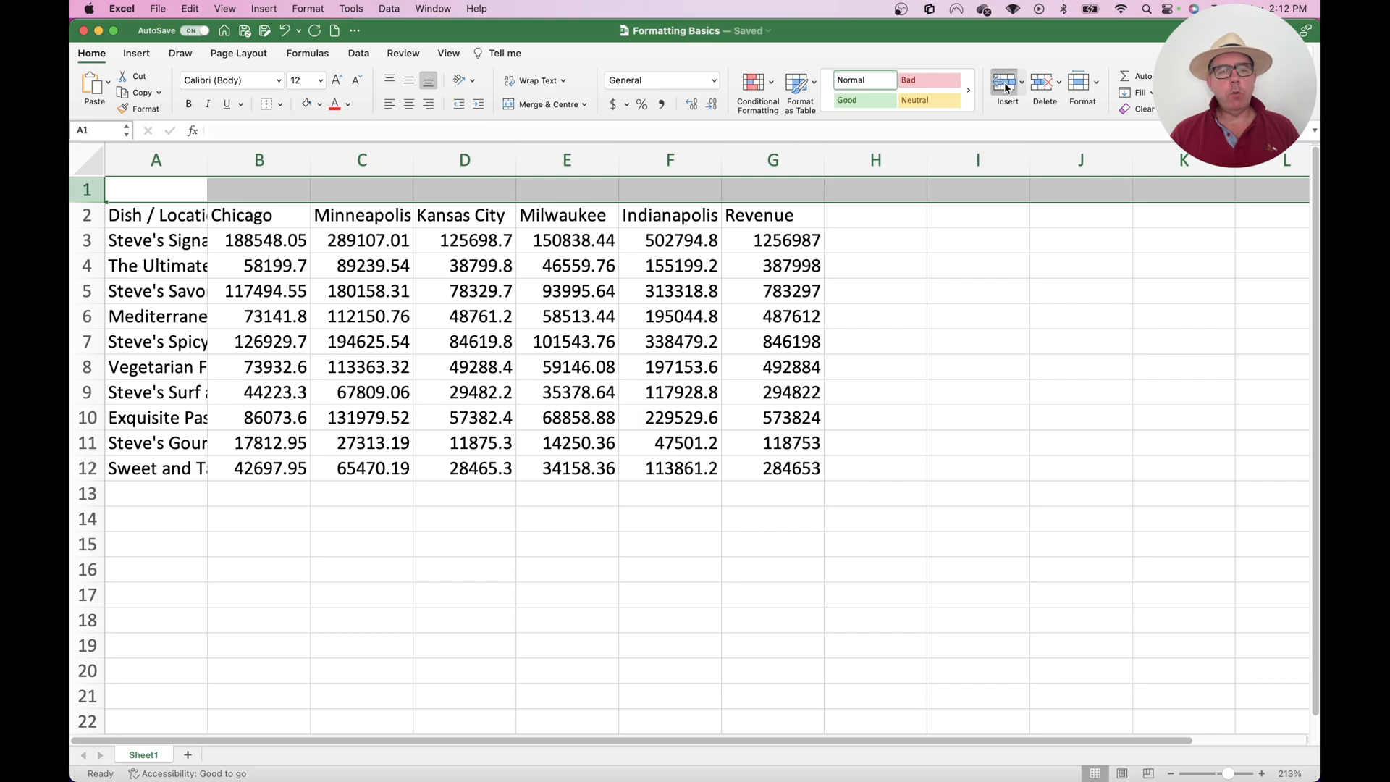
# Enter the title "Steve's Restaurant - Annual Revenue" in cell A1
pyautogui.click(139, 190)
pyautogui.write("Steve's Restaurant - Annual Reevenue")
pyautogui.press('Return')
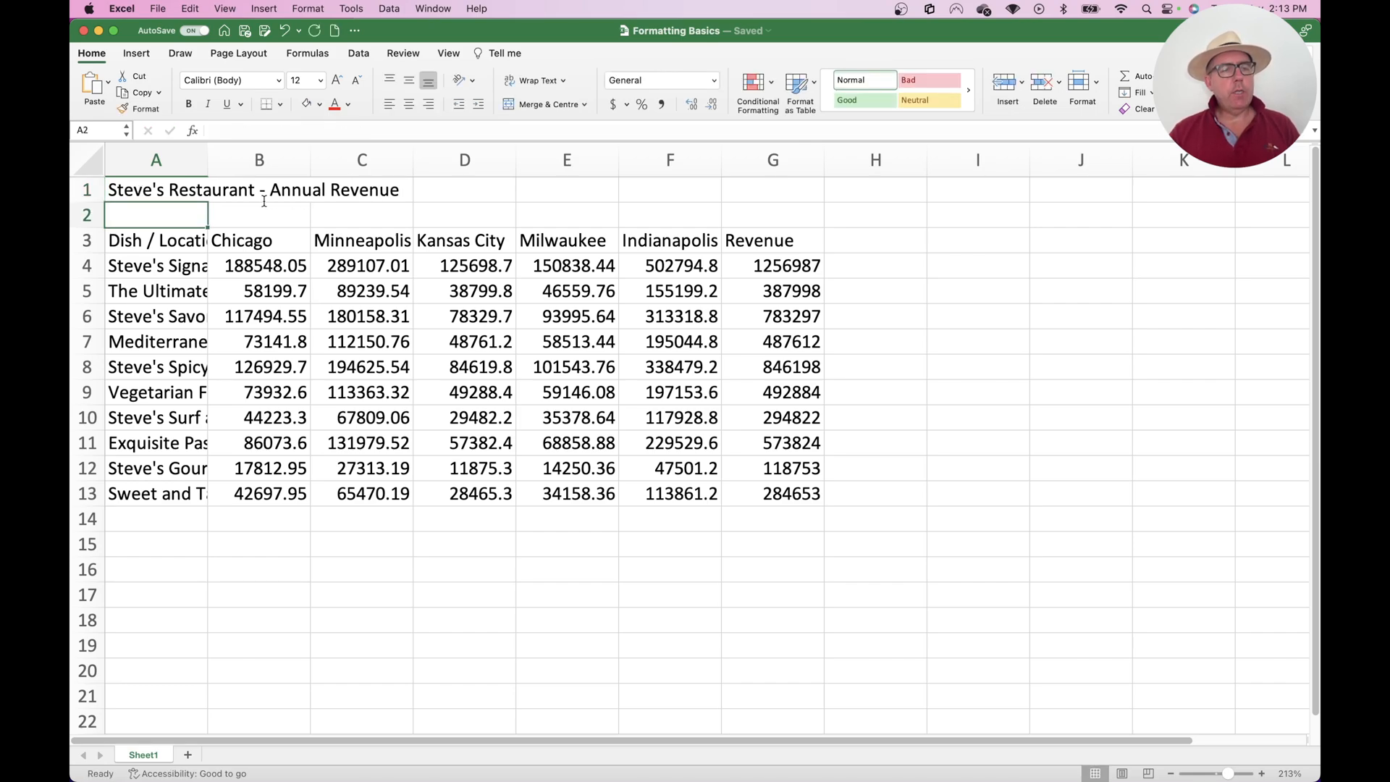
# Merge and centre the title across A1:G1, spanning the full width of the table
pyautogui.click(178, 188)
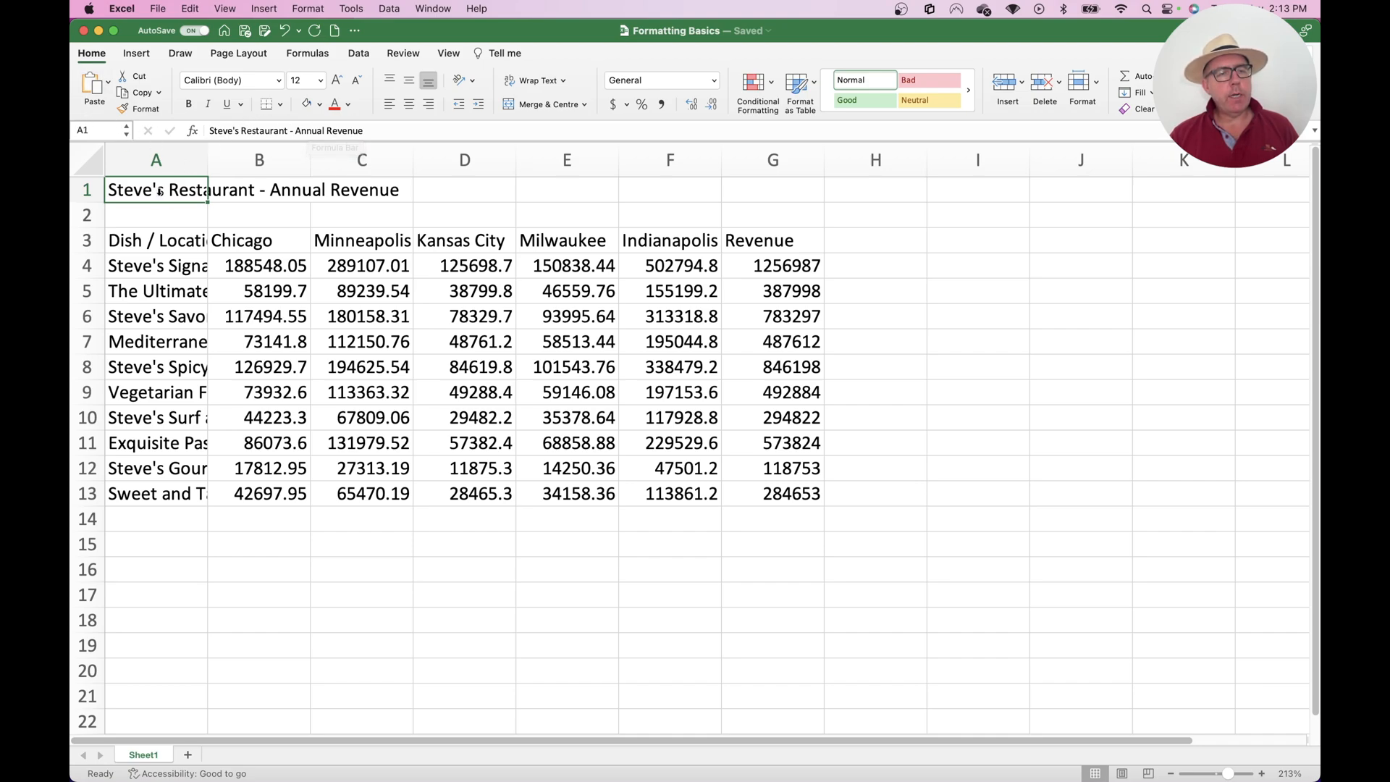
pyautogui.moveTo(160, 192); pyautogui.dragTo(738, 200)
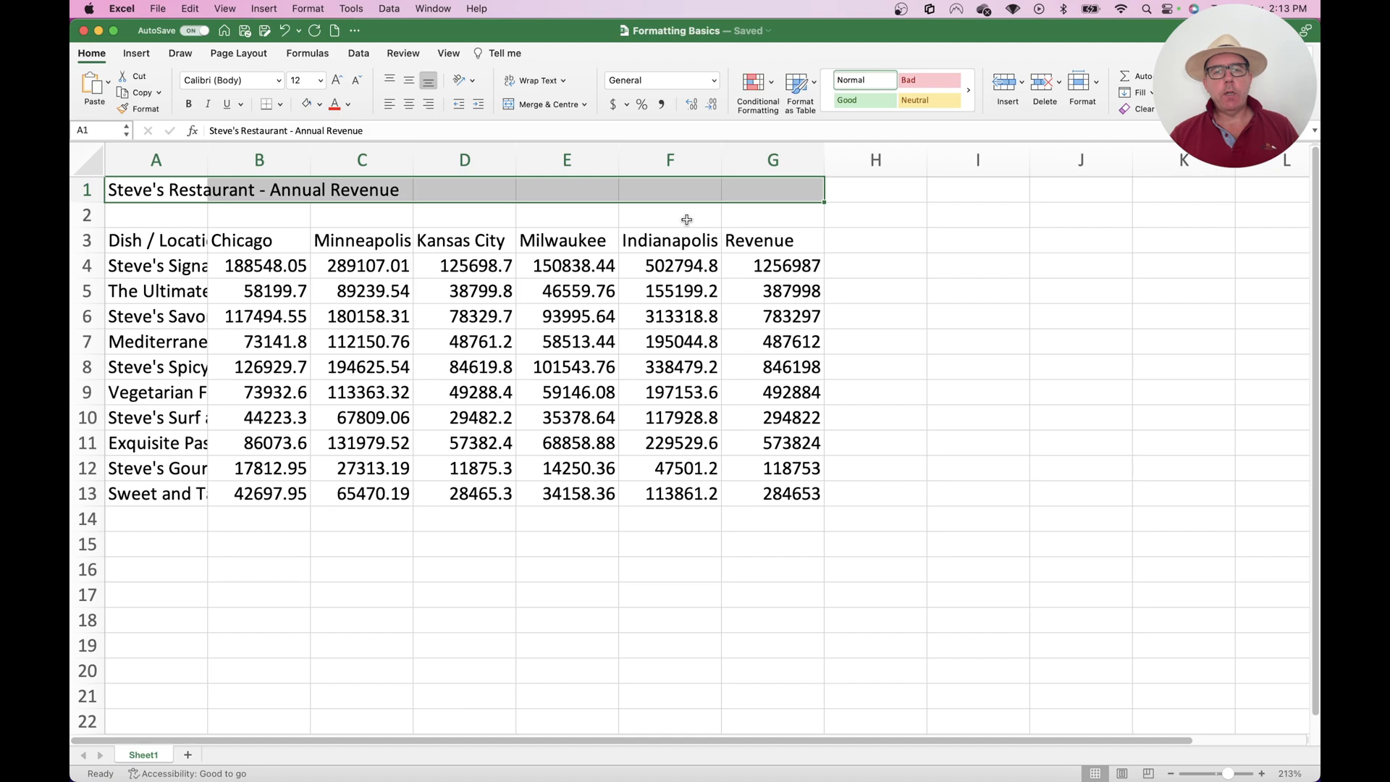
pyautogui.click(542, 107)
pyautogui.click(525, 244)
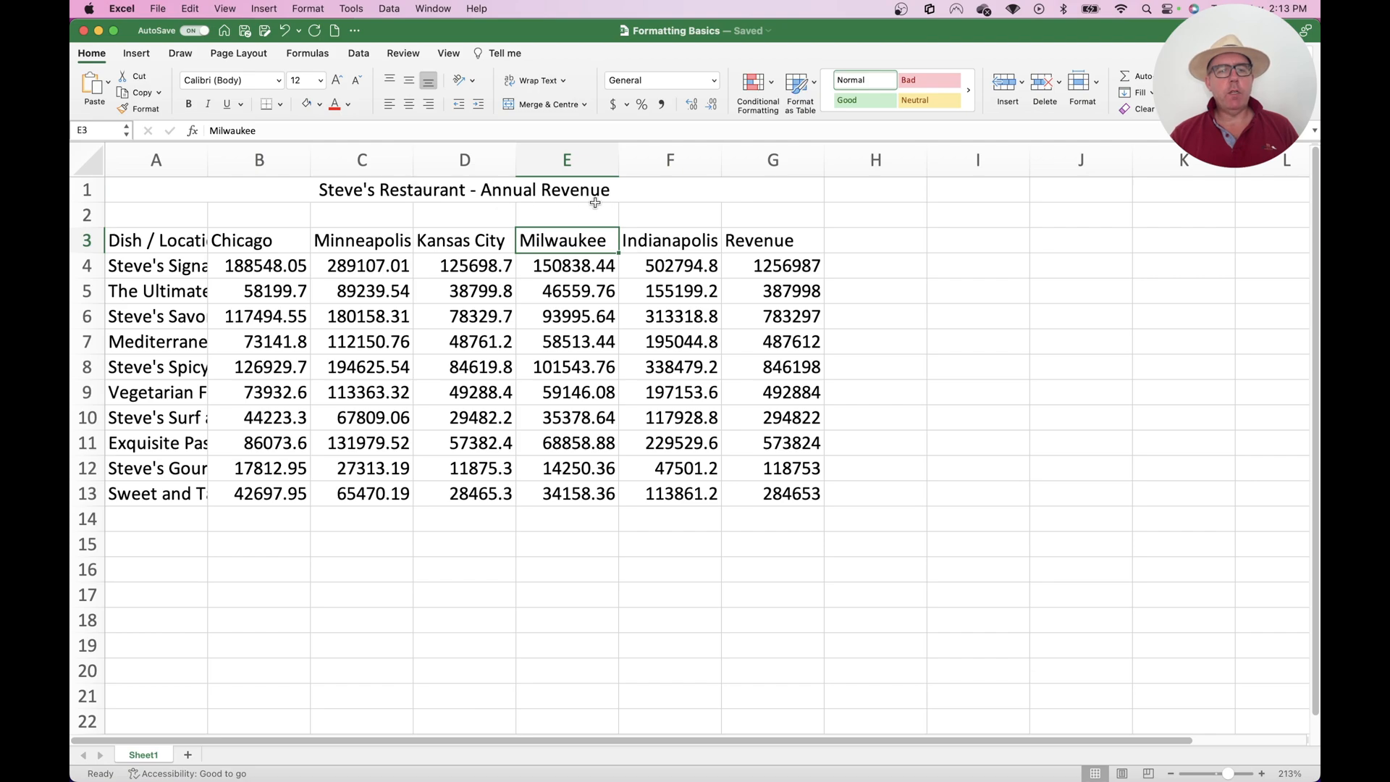
pyautogui.click(667, 195)
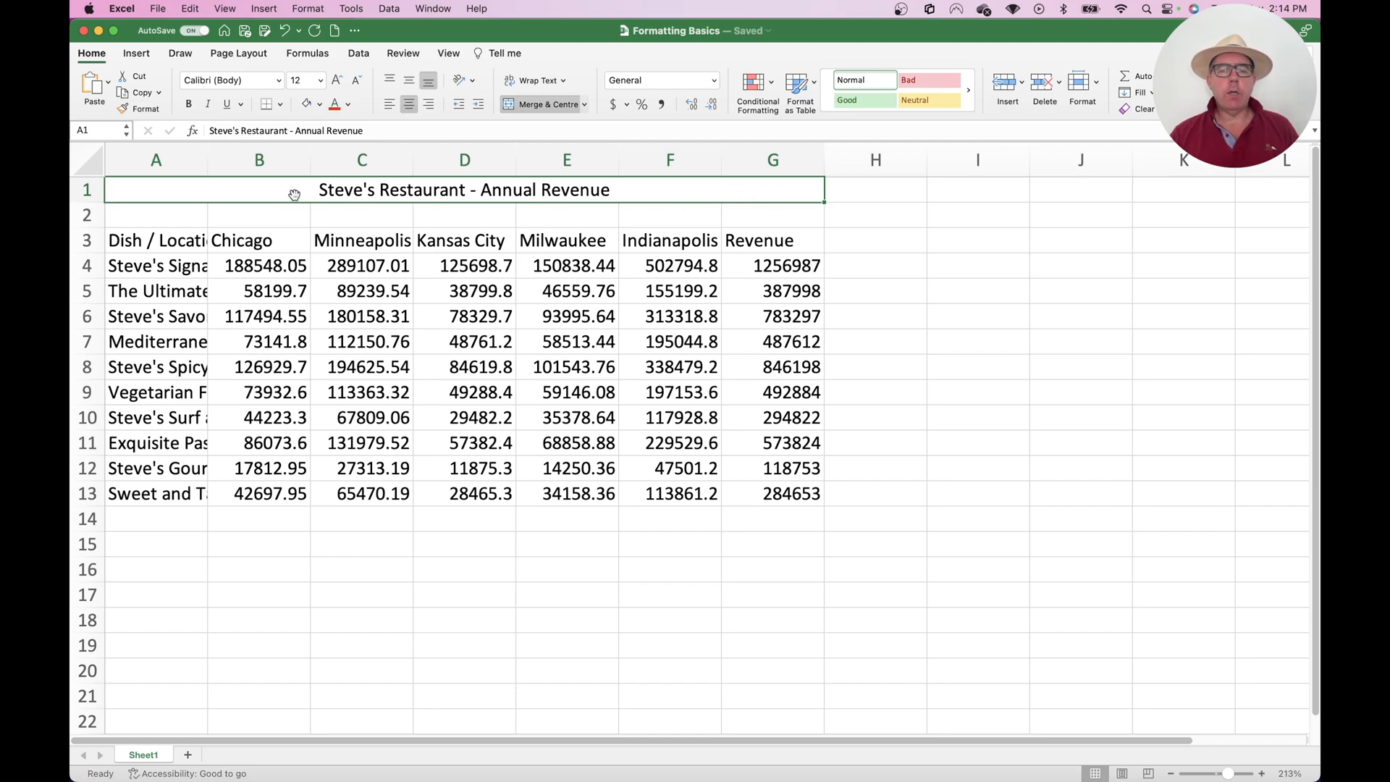
# Widen column A just enough to fit the longest dish names
pyautogui.click(362, 288)
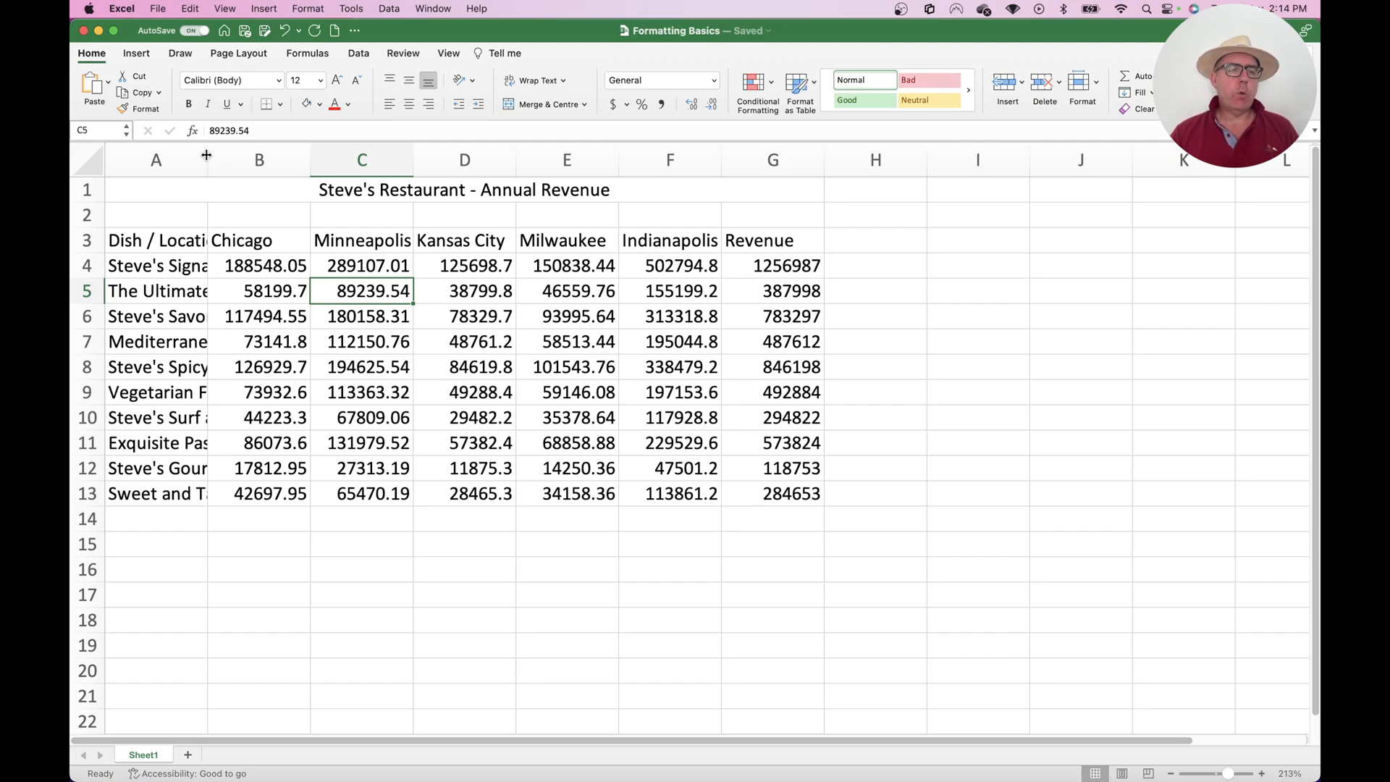
pyautogui.moveTo(206, 155); pyautogui.dragTo(846, 151)
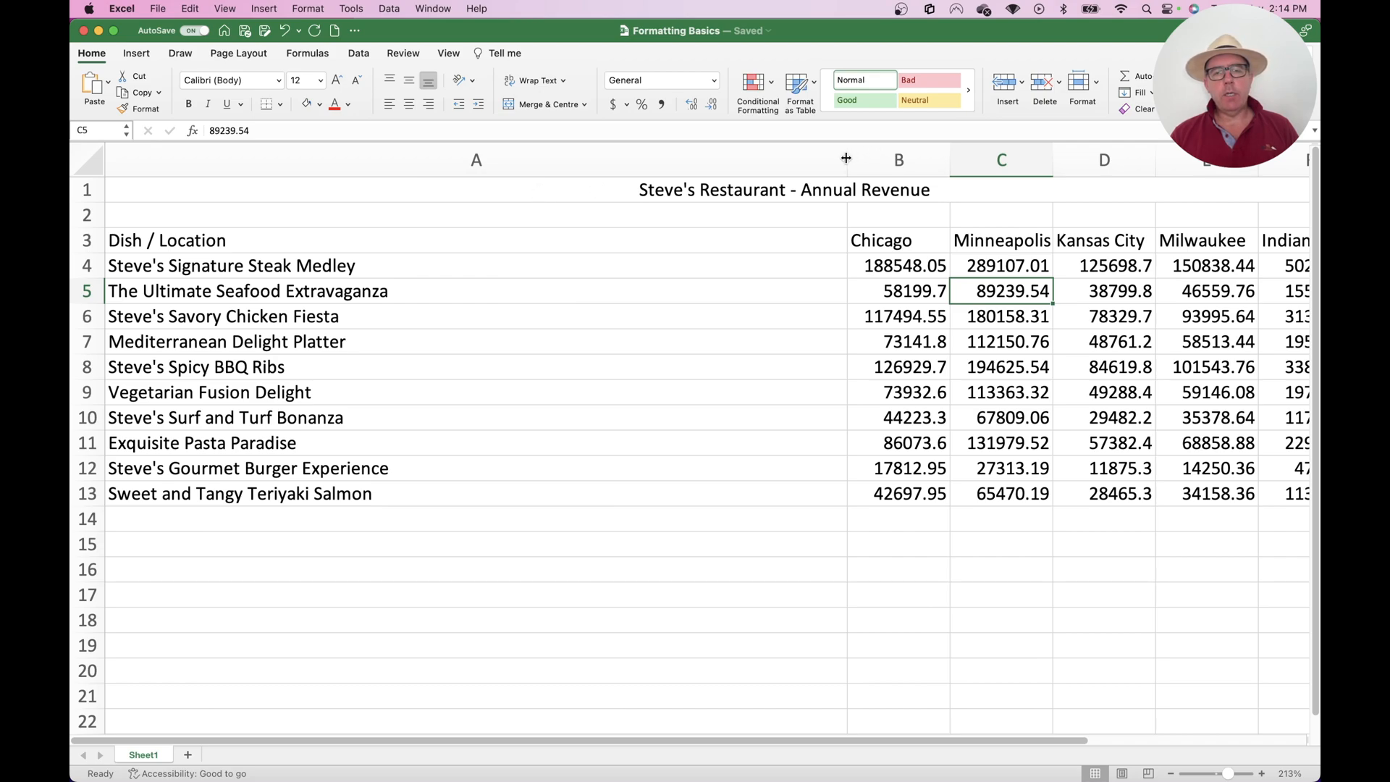
pyautogui.moveTo(847, 158); pyautogui.dragTo(401, 163)
pyautogui.click(347, 292)
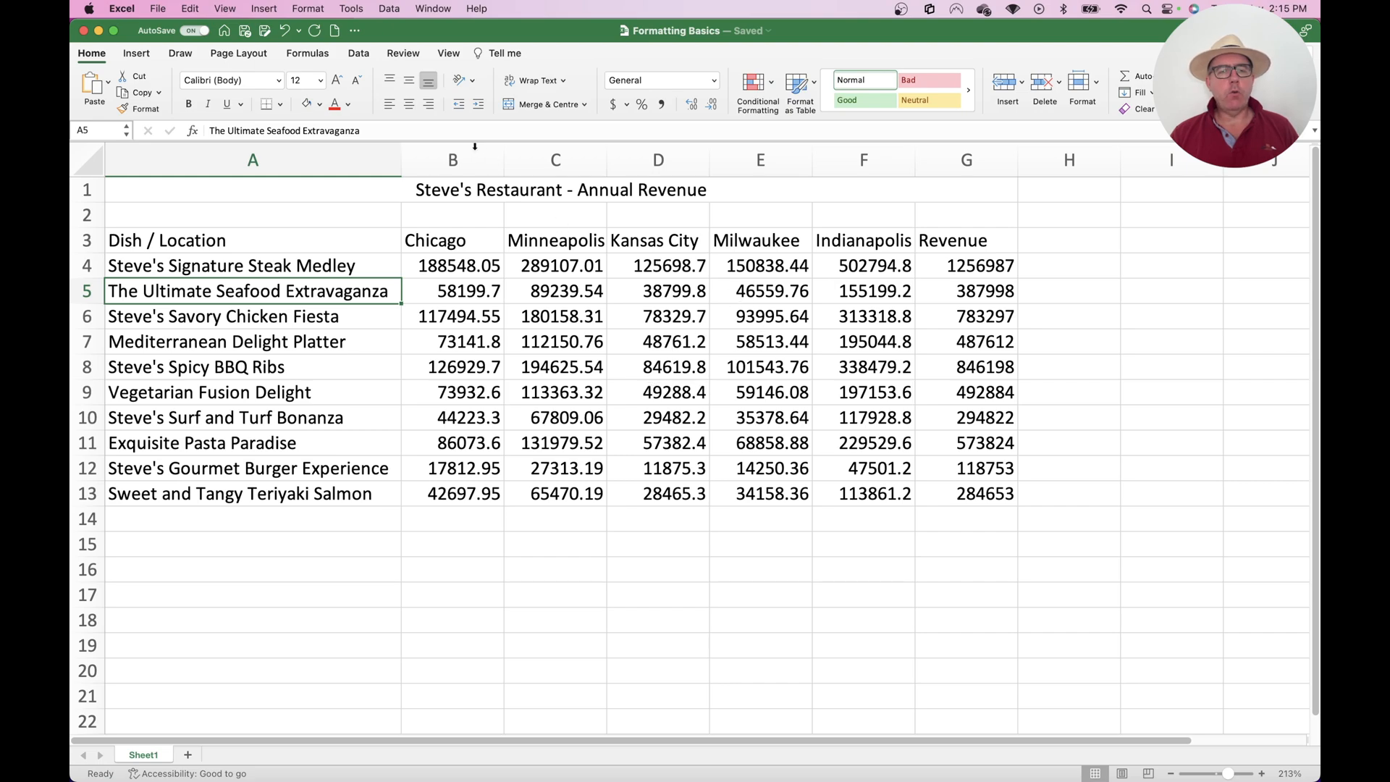
# AutoFit columns B through G to their contents
pyautogui.moveTo(474, 156); pyautogui.dragTo(984, 154)
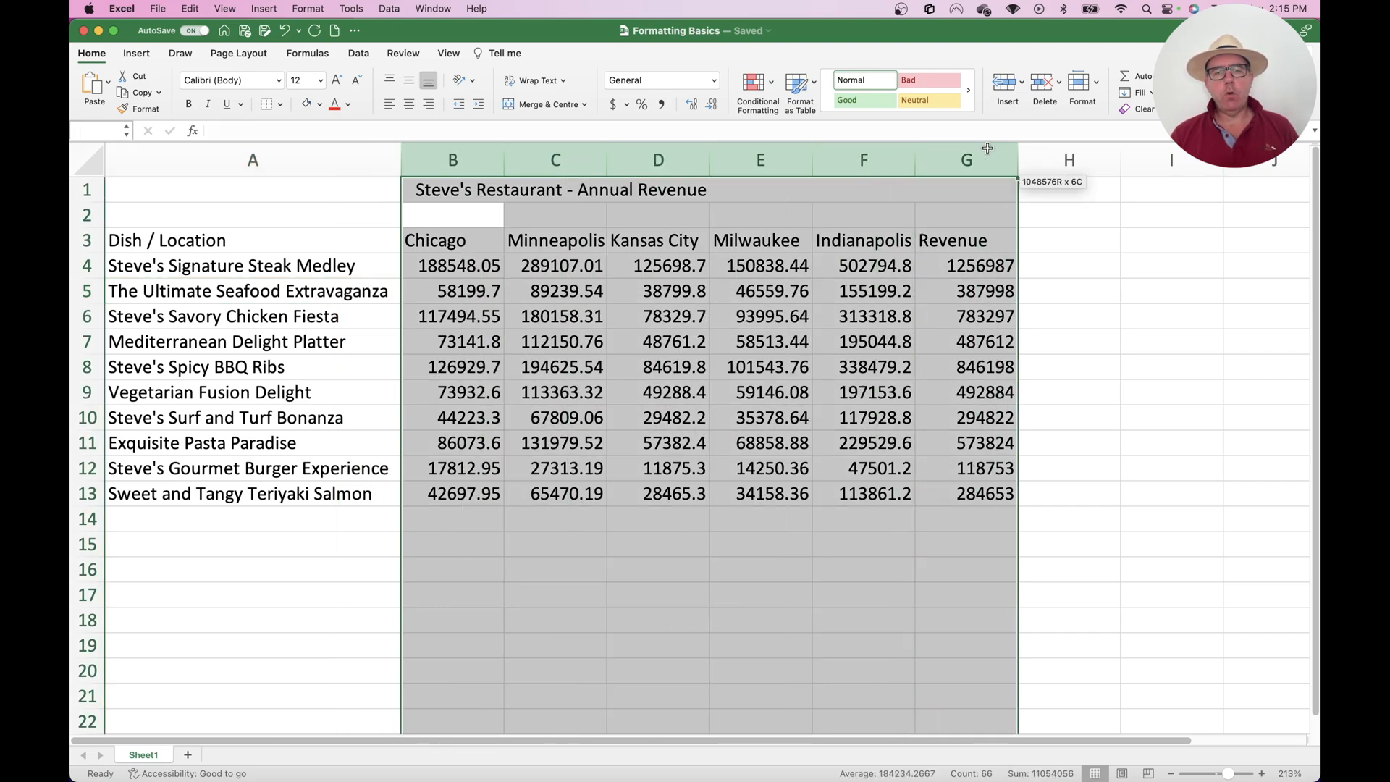
pyautogui.doubleClick(710, 156)
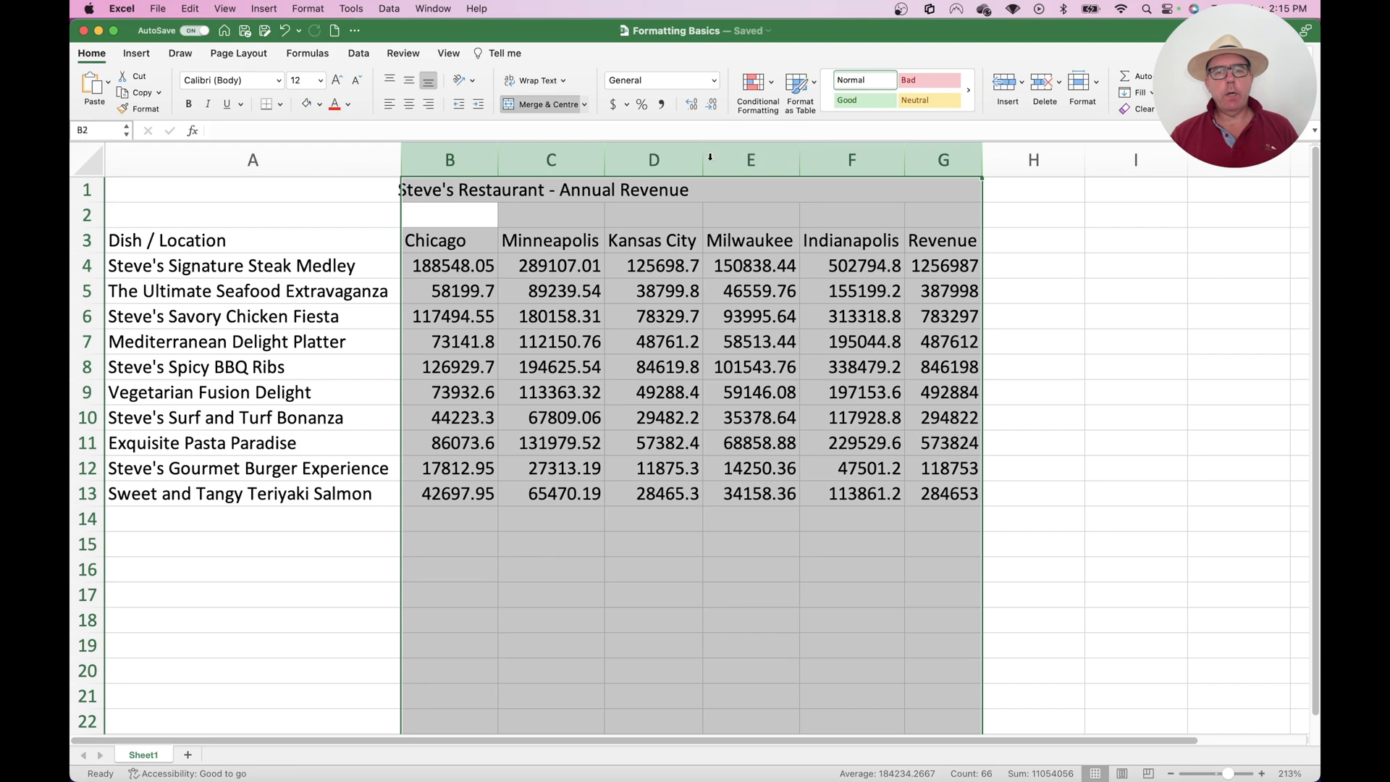
pyautogui.click(879, 246)
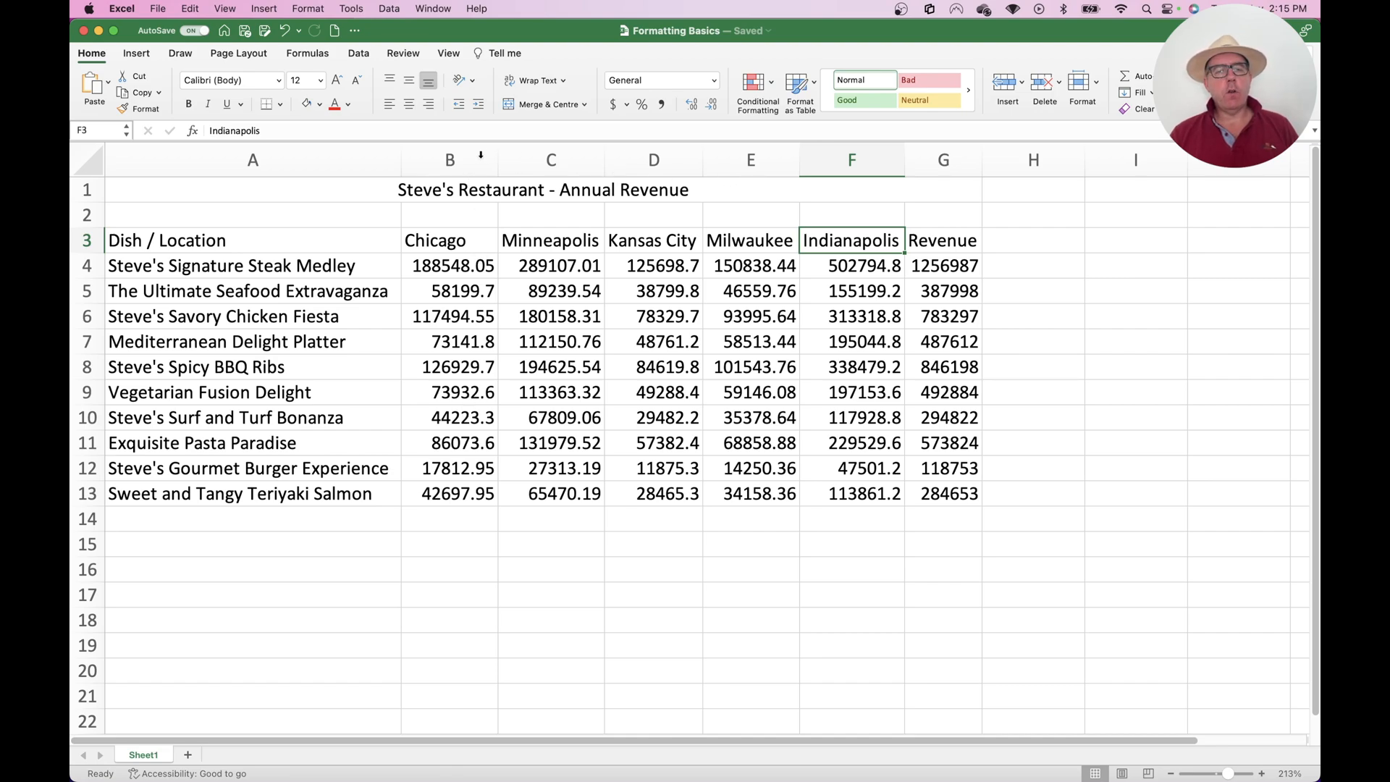
# Give columns B through G one equal, wider column width using an exact width value
pyautogui.moveTo(470, 158); pyautogui.dragTo(927, 149)
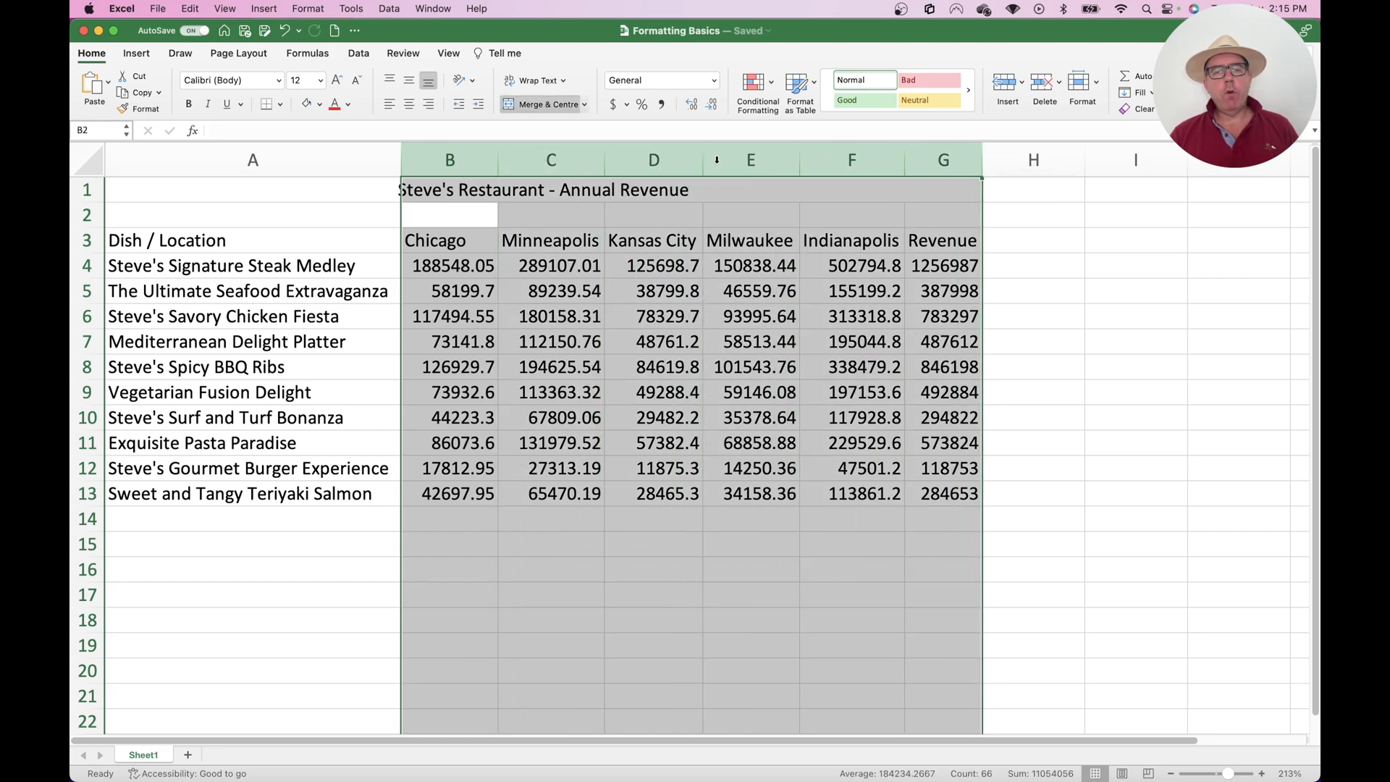
pyautogui.rightClick(718, 161)
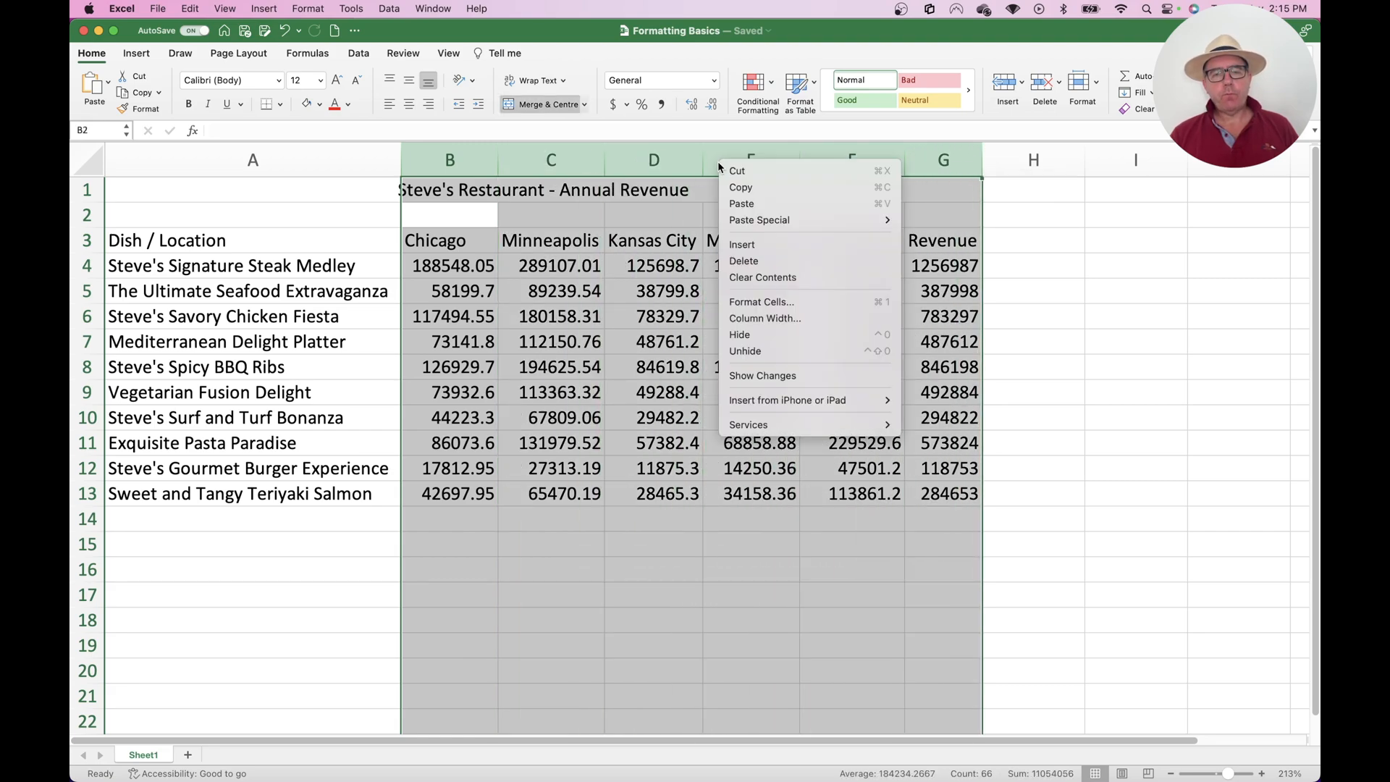
pyautogui.click(780, 320)
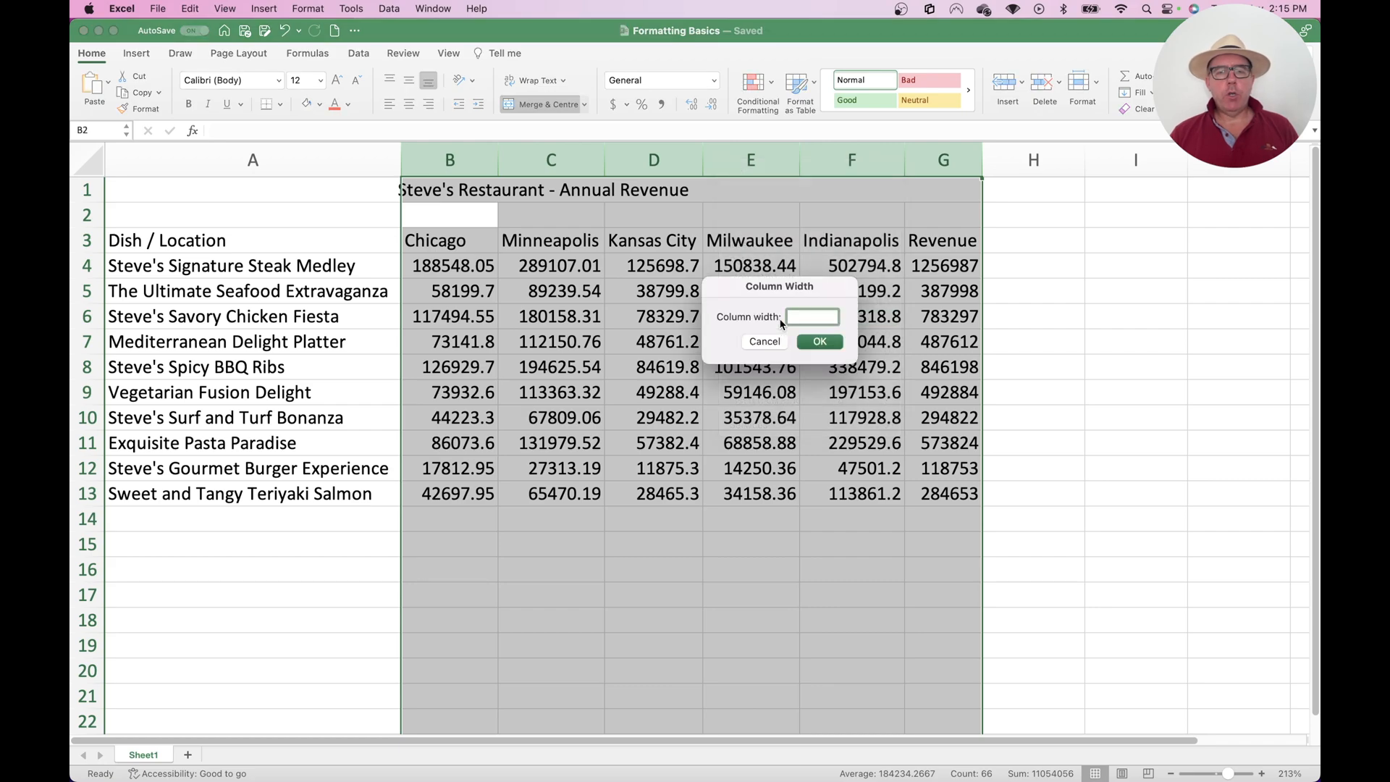
pyautogui.write('12')
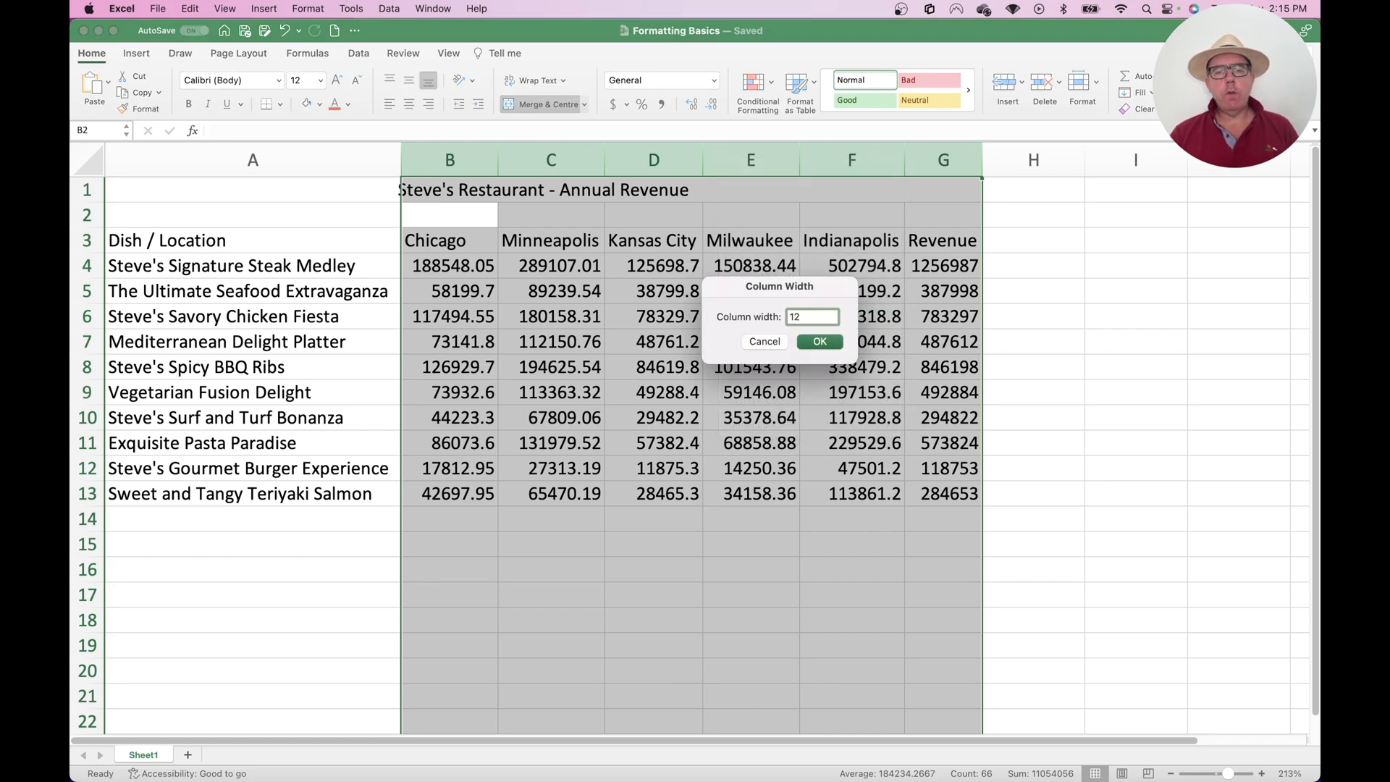
pyautogui.press('Return')
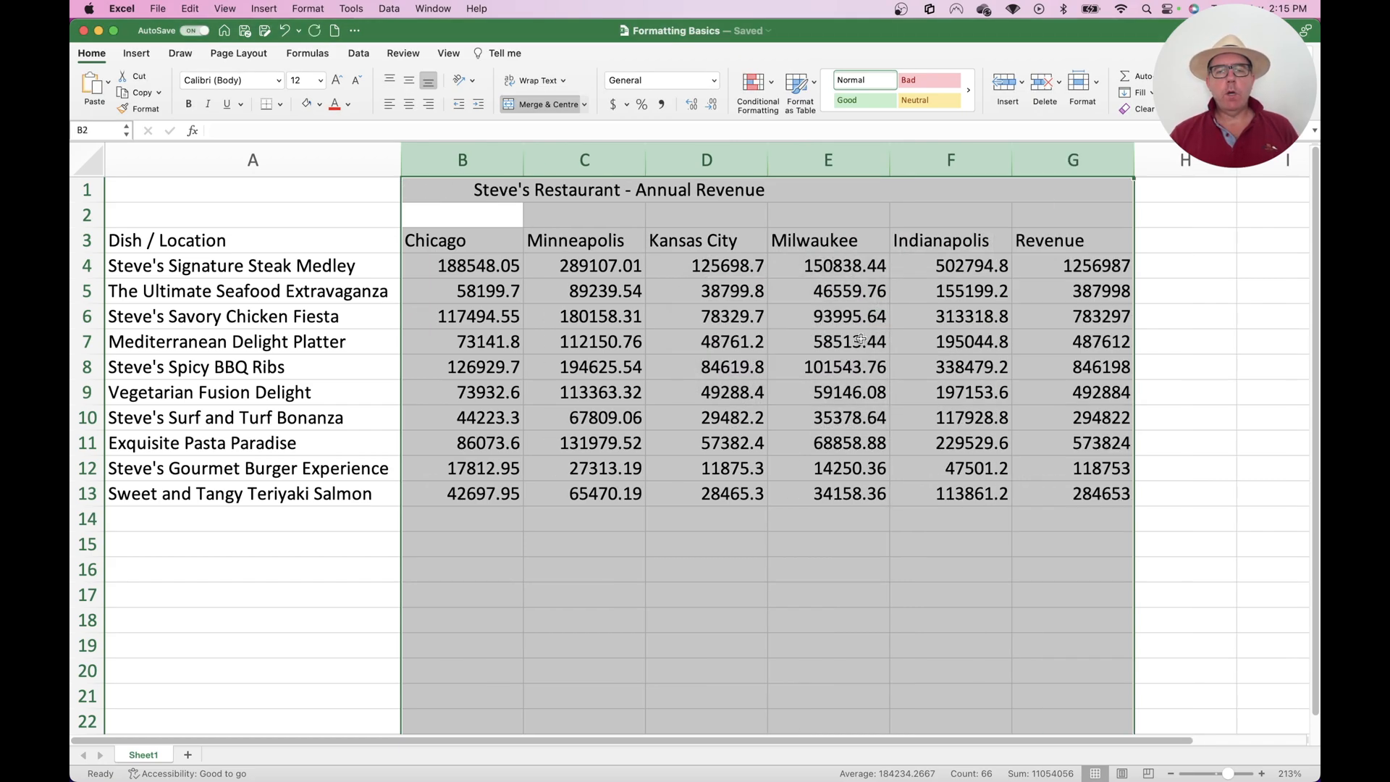
pyautogui.click(963, 347)
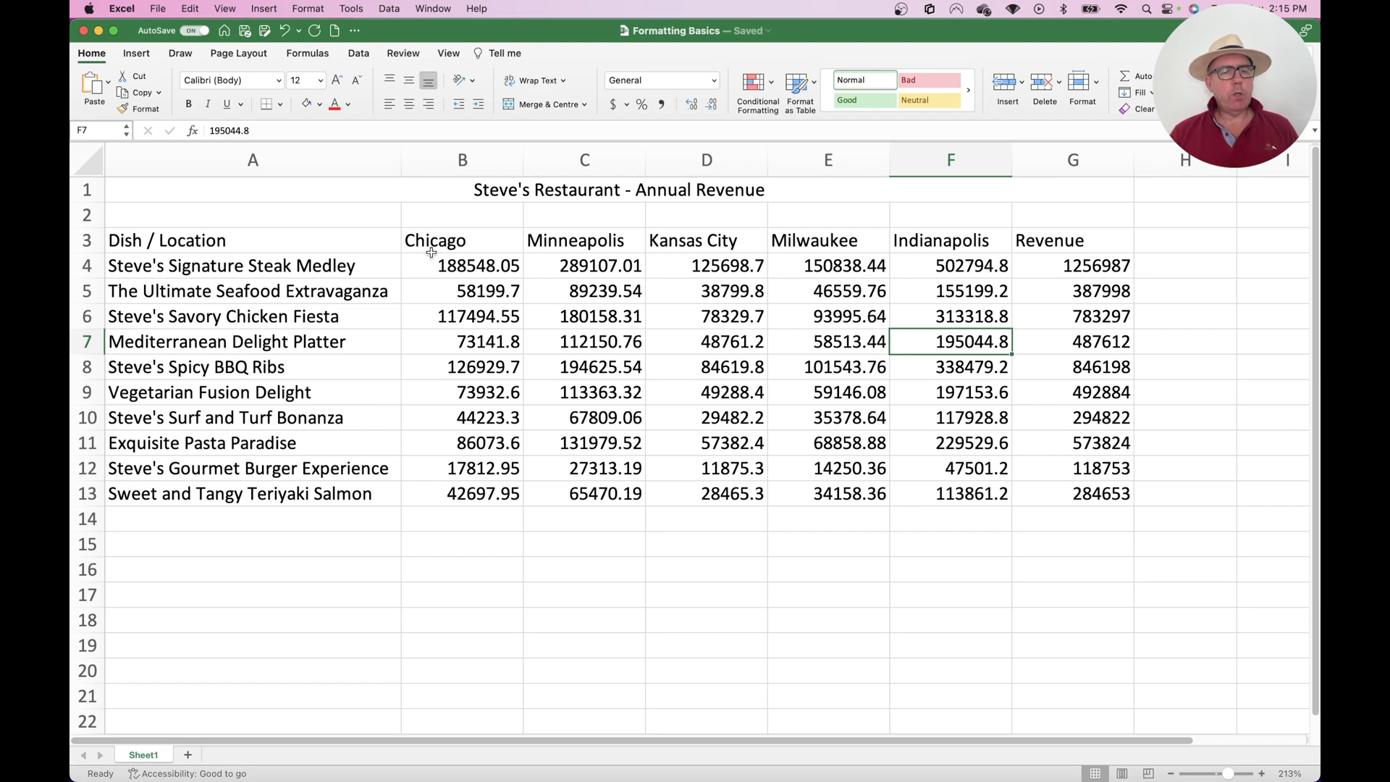
# Try the Apple Symbols and Abadi MT fonts on the header row A3:G3 and undo both font changes
pyautogui.click(495, 187)
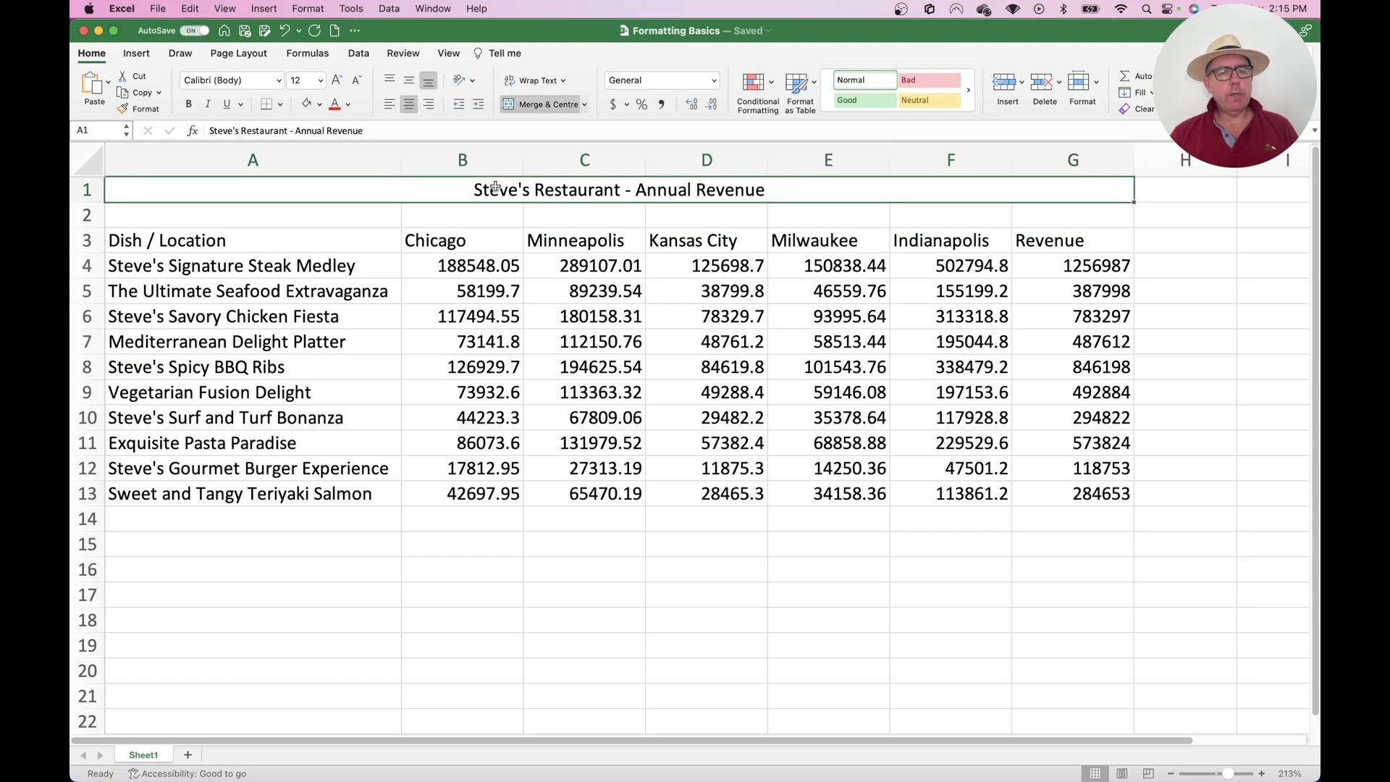
pyautogui.click(275, 233)
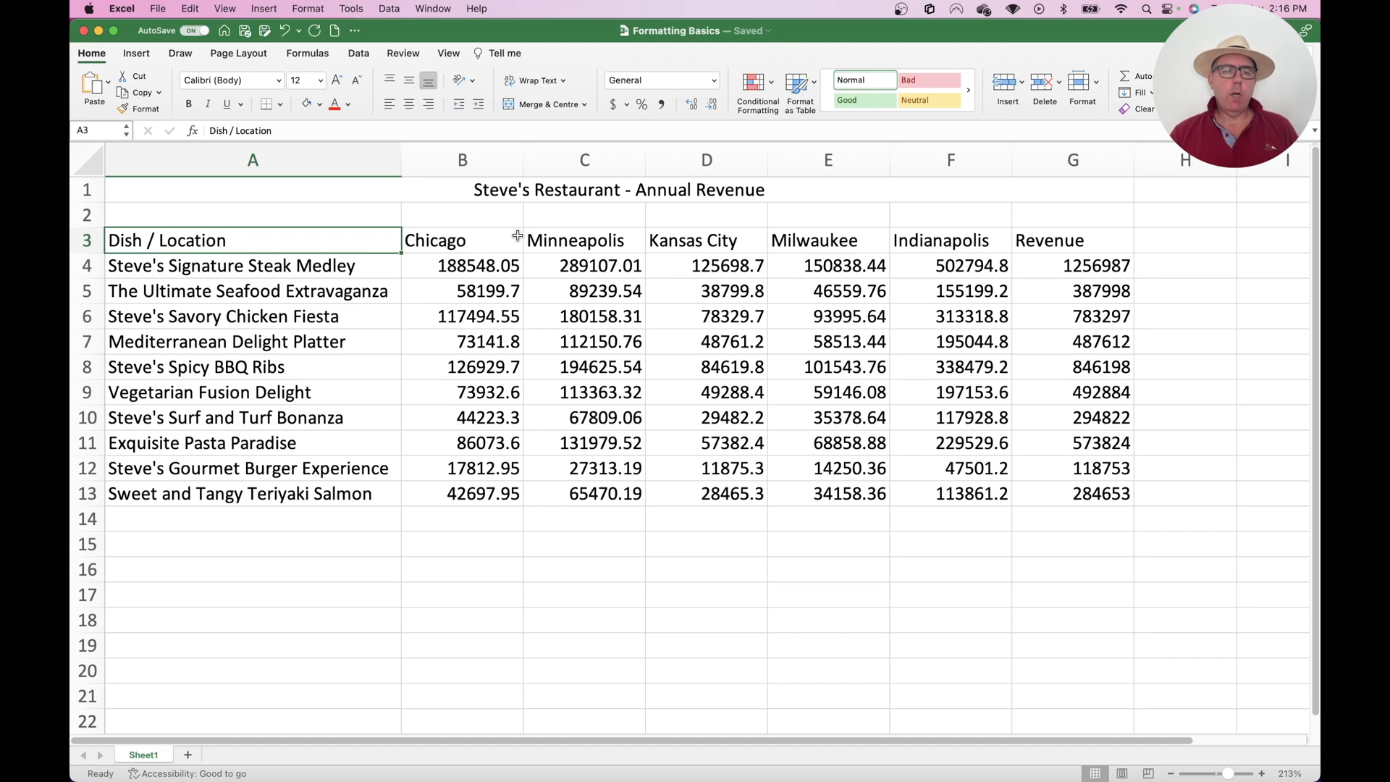
pyautogui.moveTo(323, 239); pyautogui.dragTo(1078, 238)
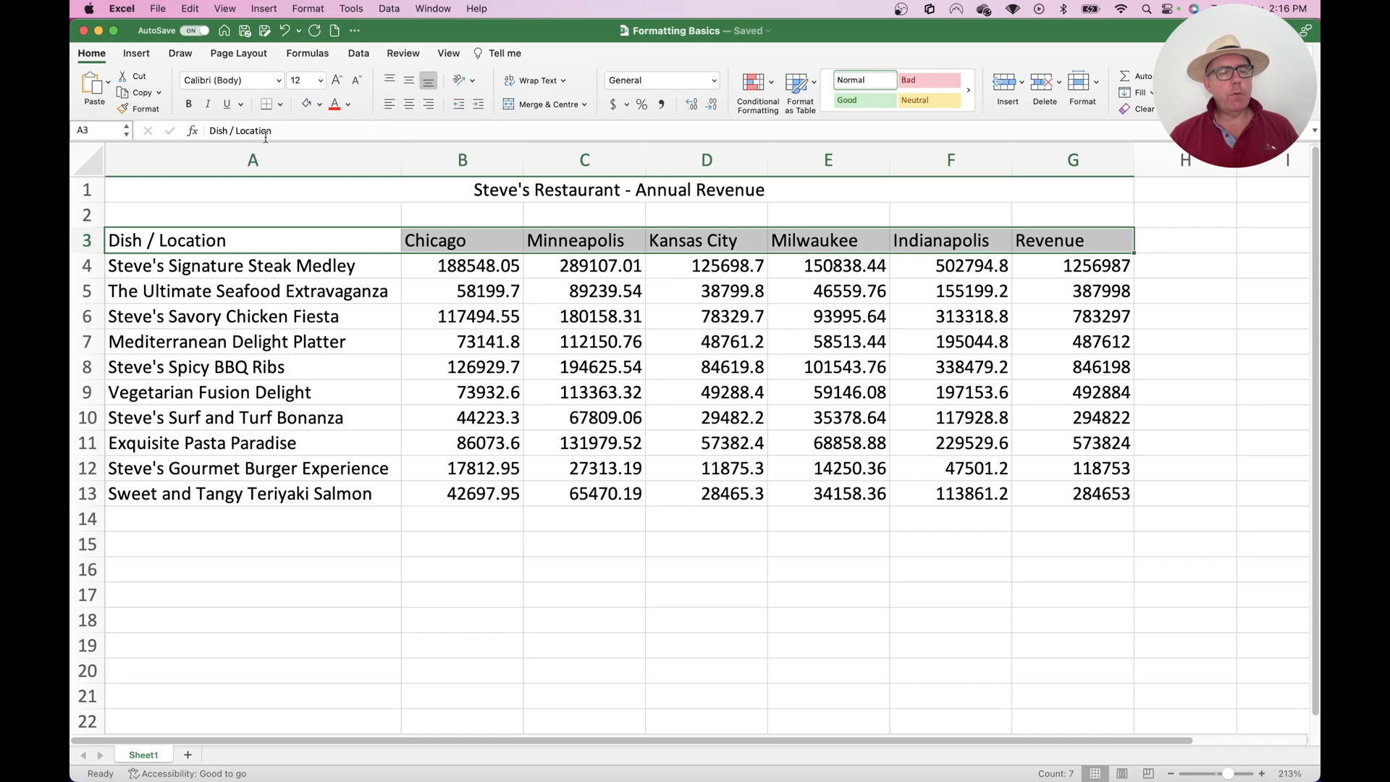
pyautogui.click(279, 80)
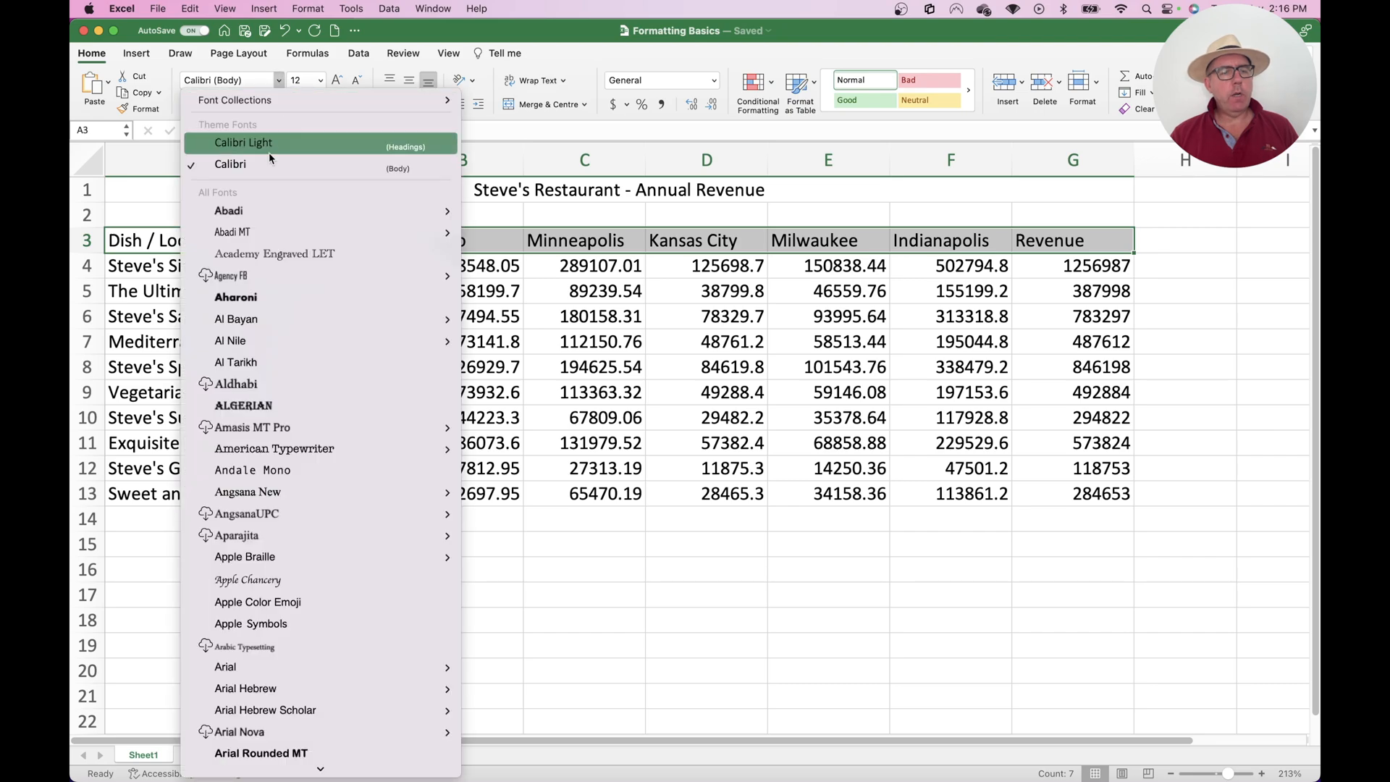
pyautogui.moveTo(289, 454)
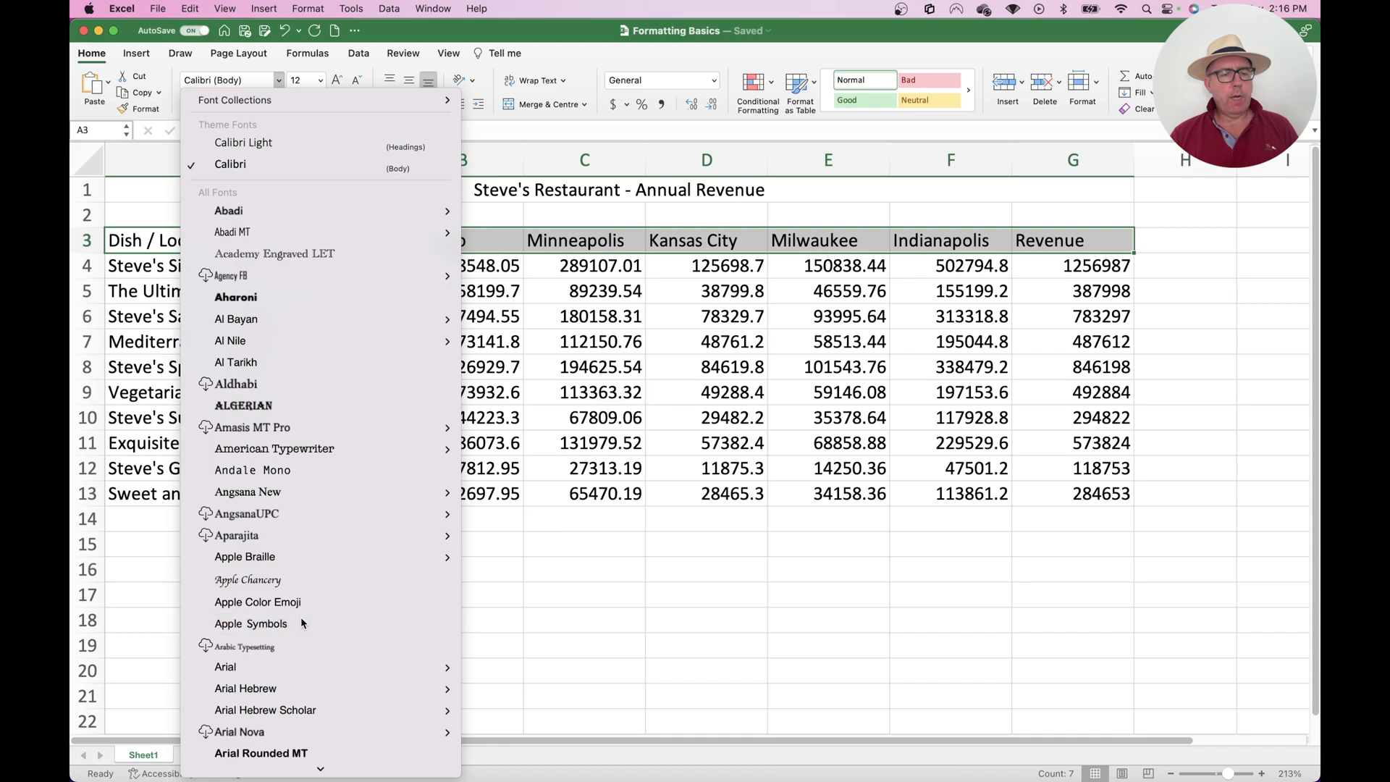
pyautogui.click(301, 620)
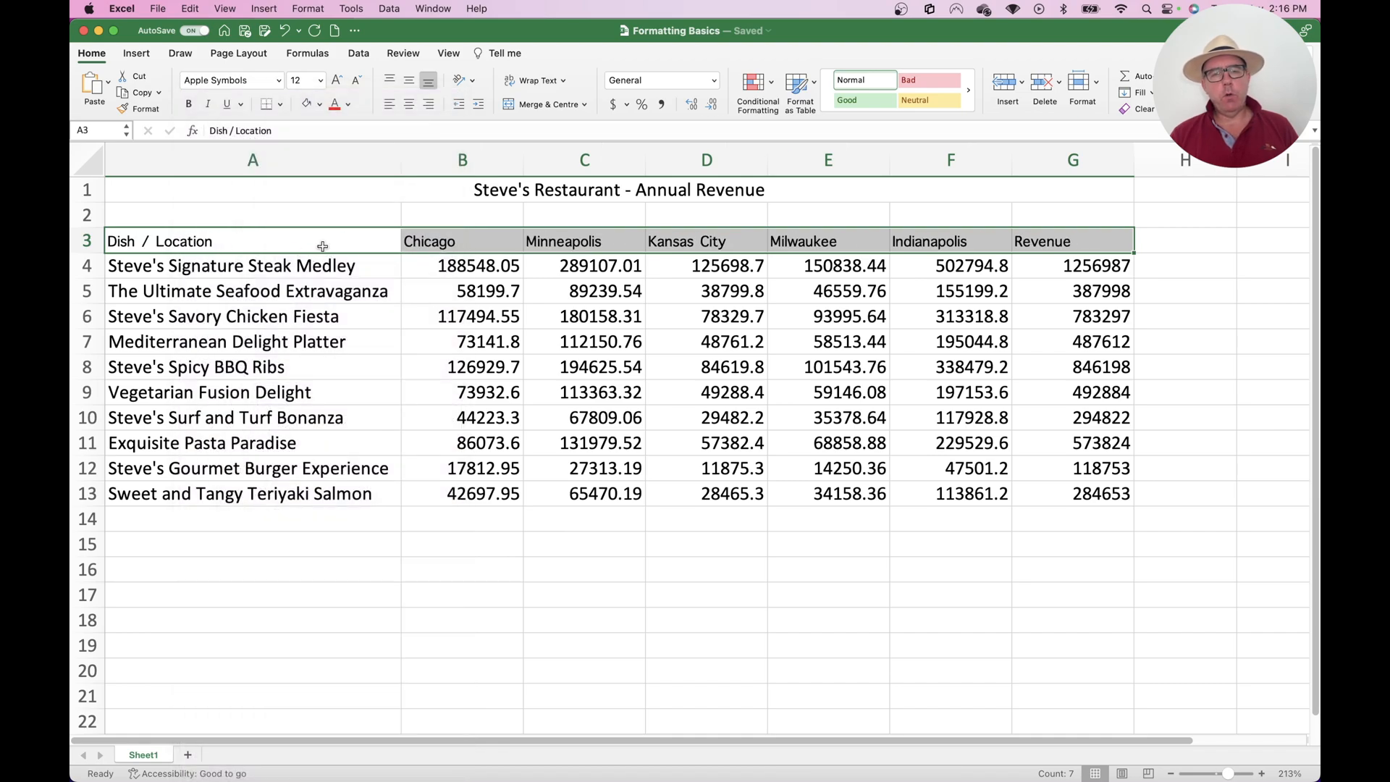
pyautogui.click(279, 80)
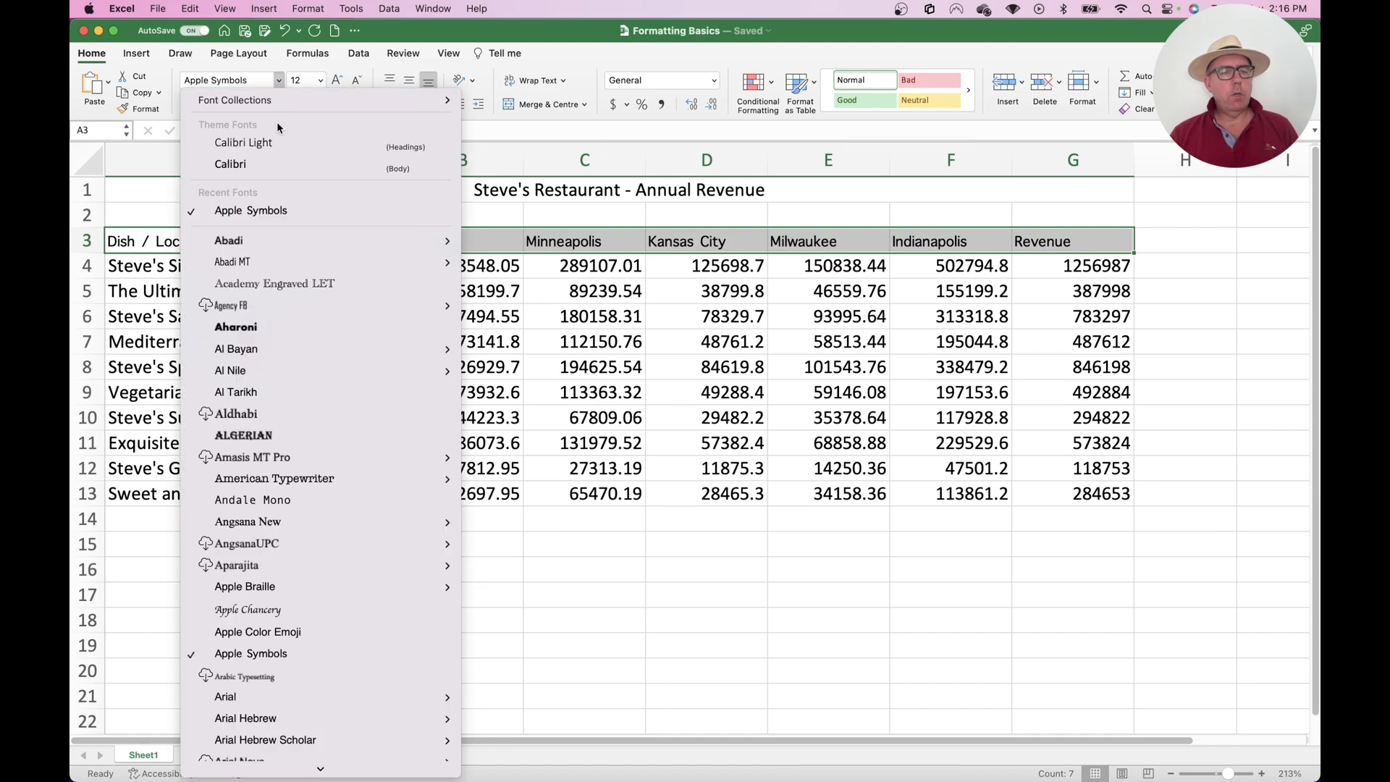
pyautogui.click(271, 260)
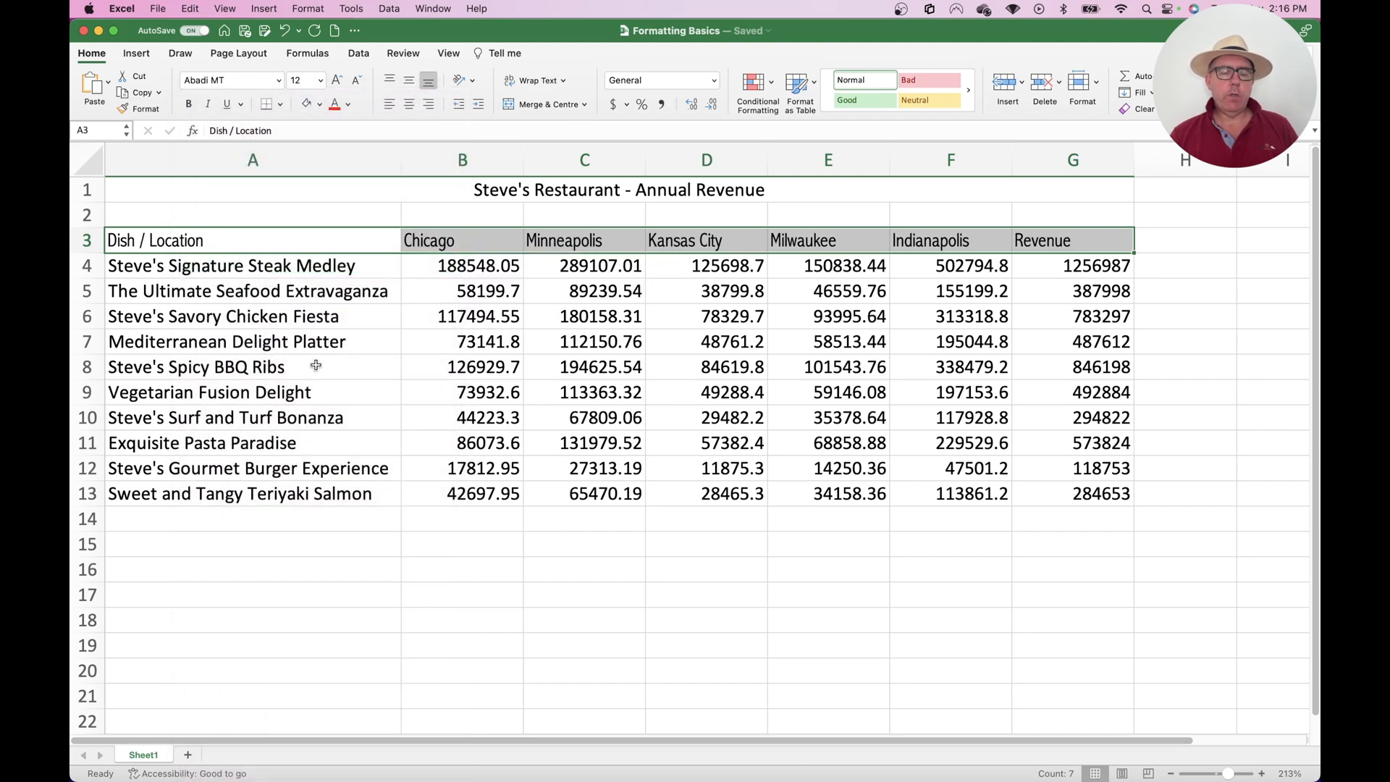
pyautogui.press('super+z')
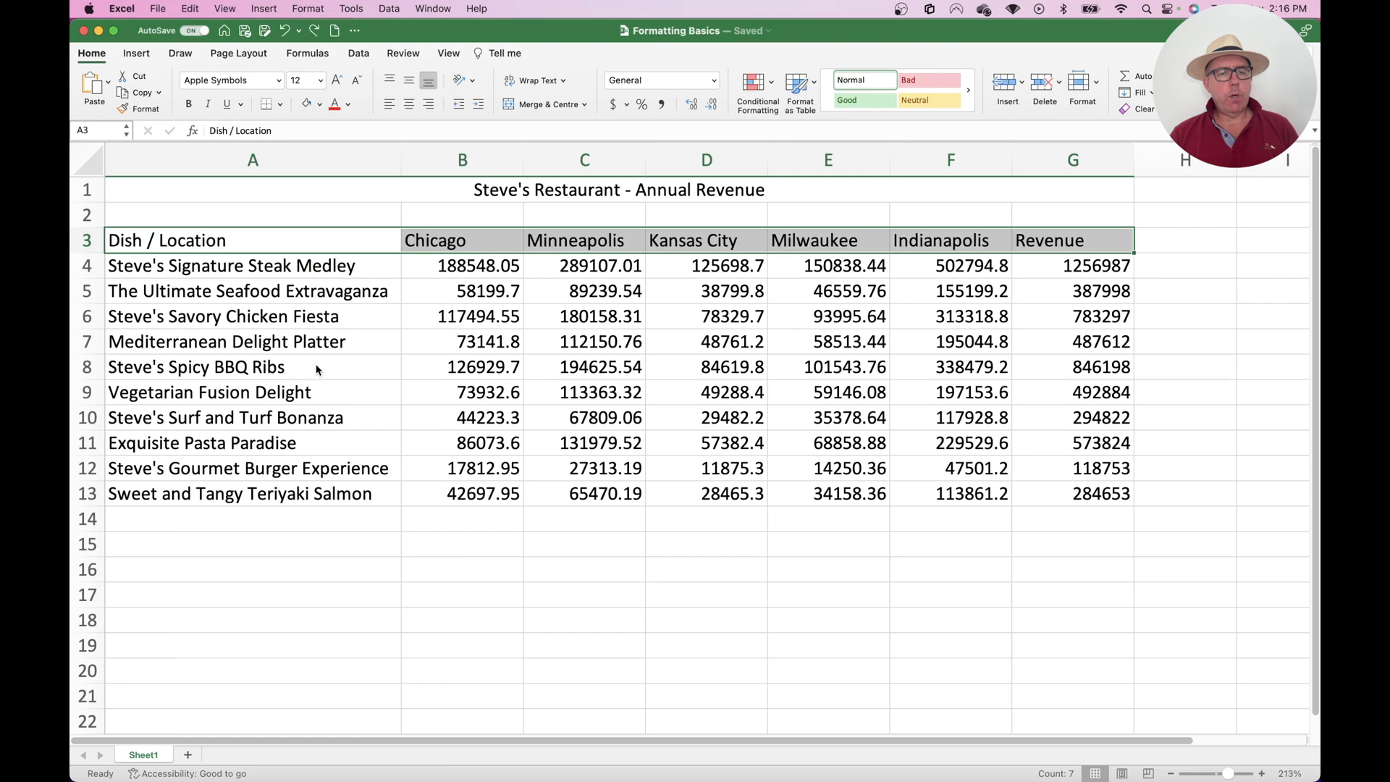
# Set the font size of the merged title in row 1 to 18
pyautogui.click(321, 82)
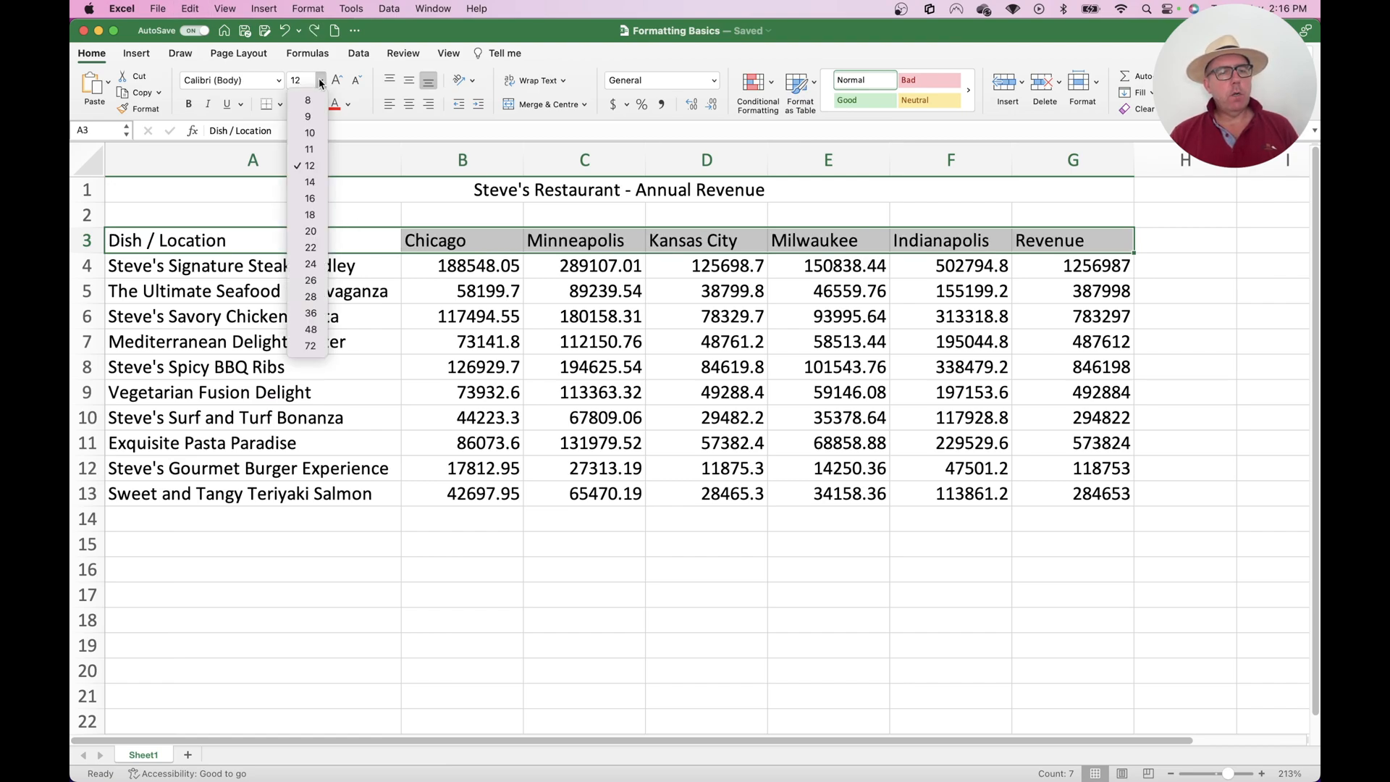
pyautogui.click(500, 182)
pyautogui.click(500, 182)
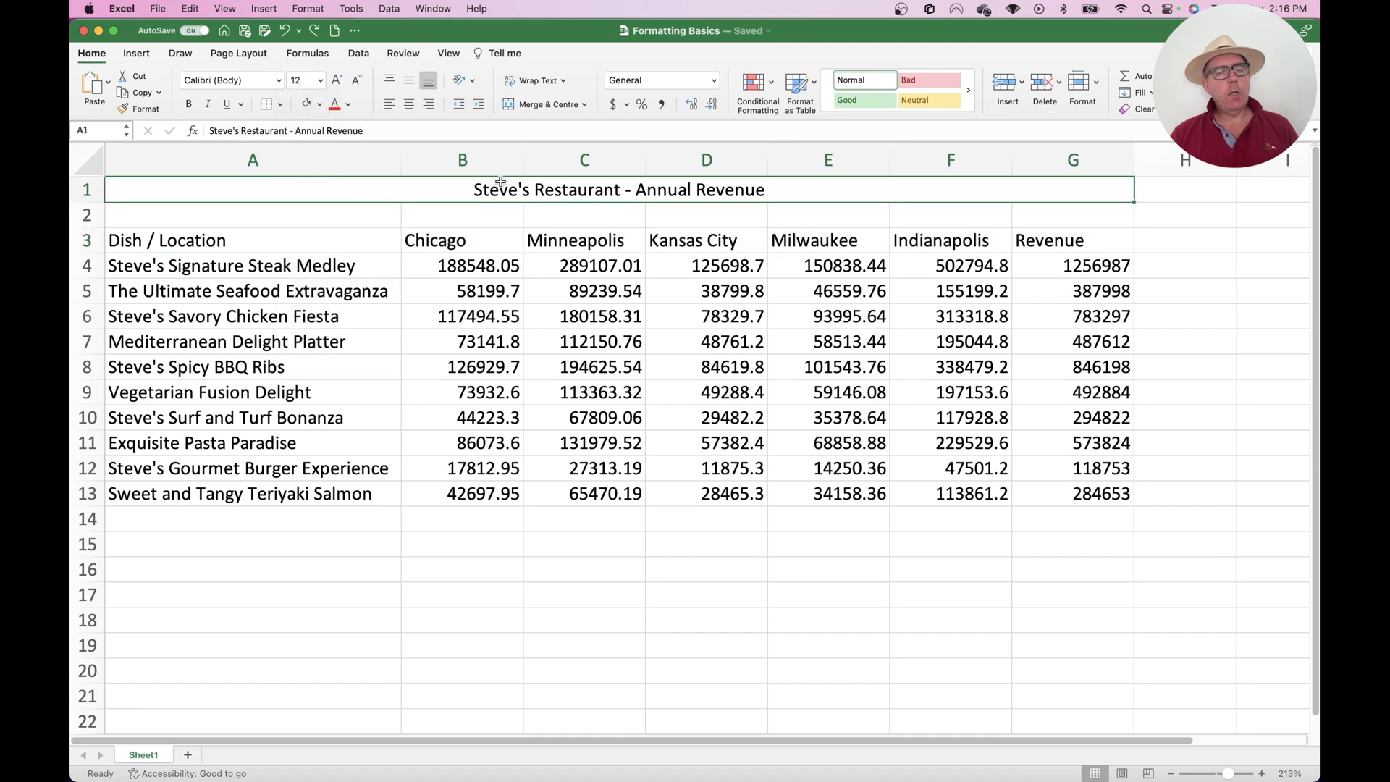
pyautogui.click(321, 82)
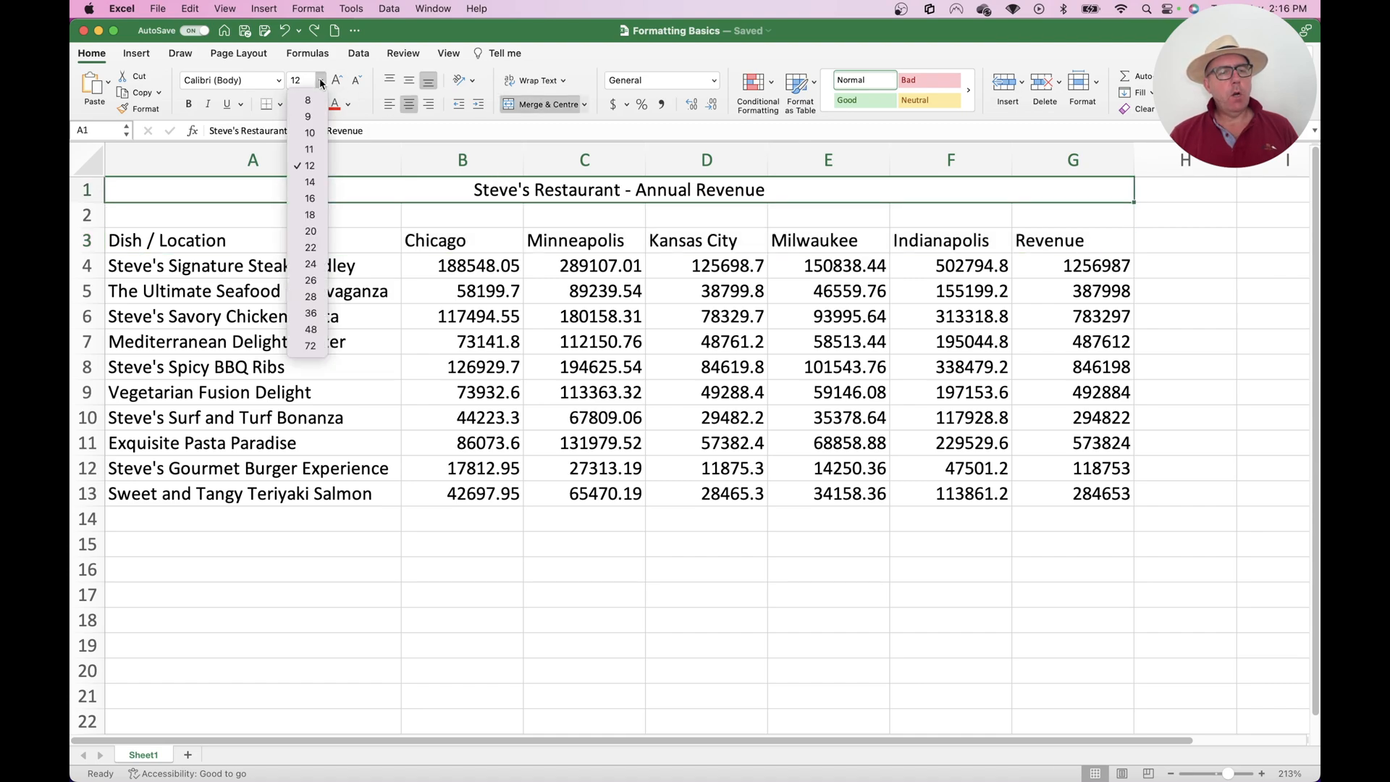
pyautogui.click(315, 214)
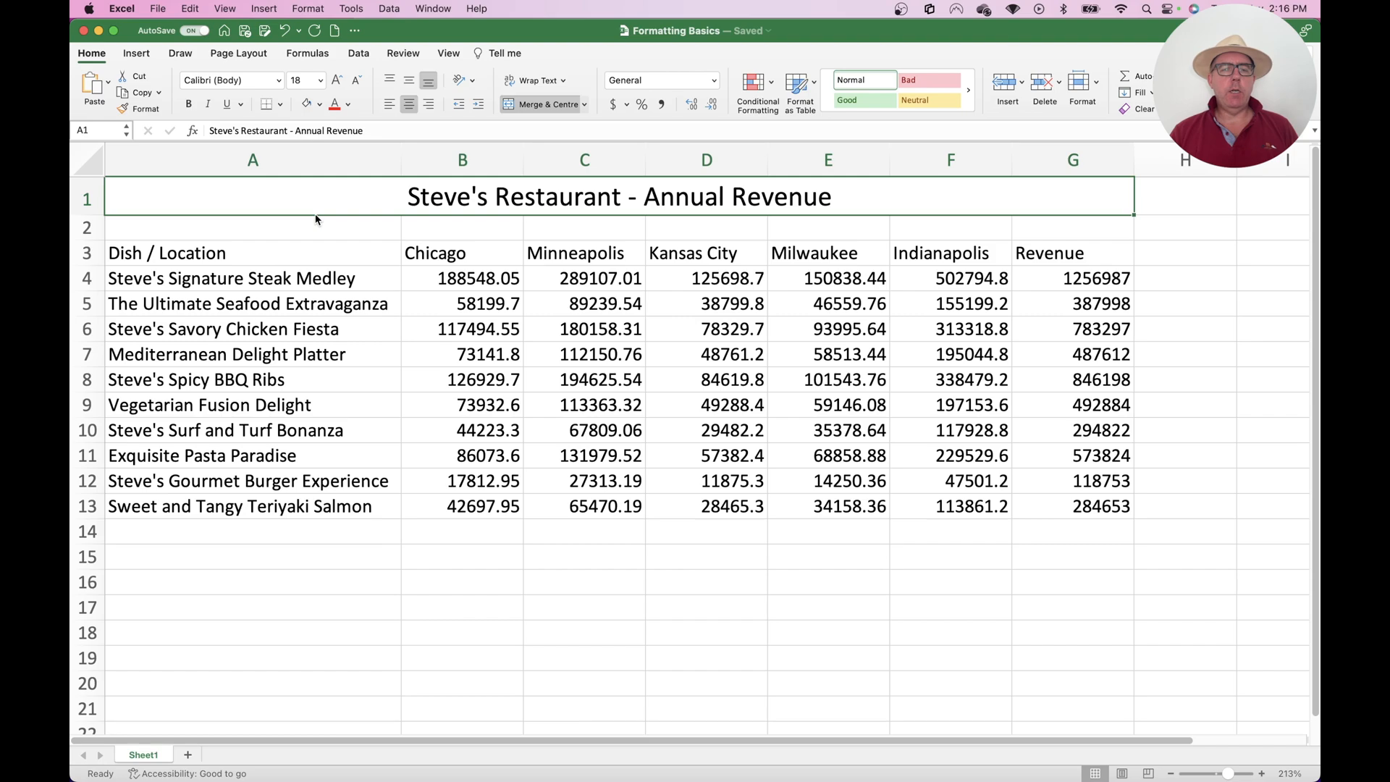
# Step the title's font size up a few sizes and bring it back down to 18
pyautogui.click(341, 84)
pyautogui.click(340, 84)
pyautogui.click(340, 84)
pyautogui.click(342, 82)
pyautogui.click(356, 84)
pyautogui.click(356, 84)
pyautogui.click(356, 84)
pyautogui.click(356, 84)
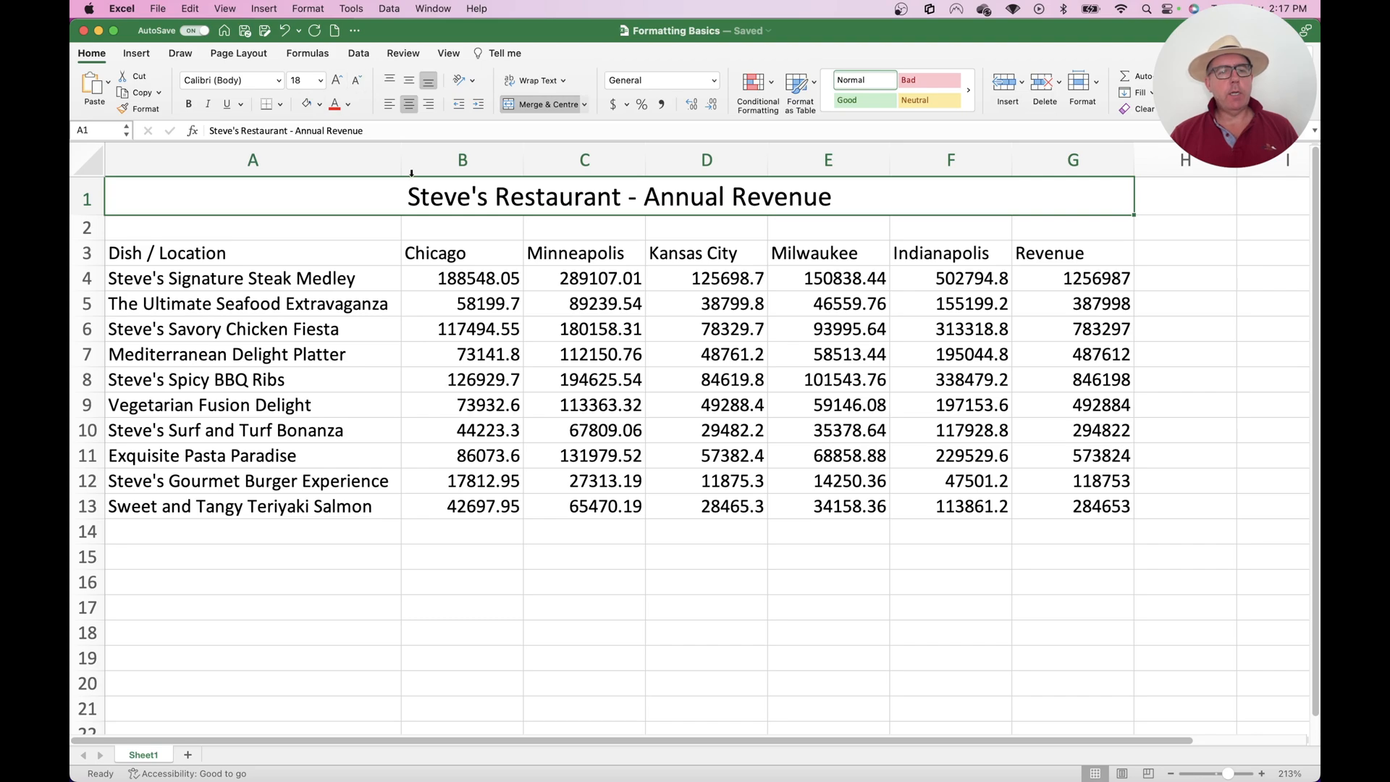
# Make the header row A3:G3 bold
pyautogui.moveTo(289, 253); pyautogui.dragTo(1029, 252)
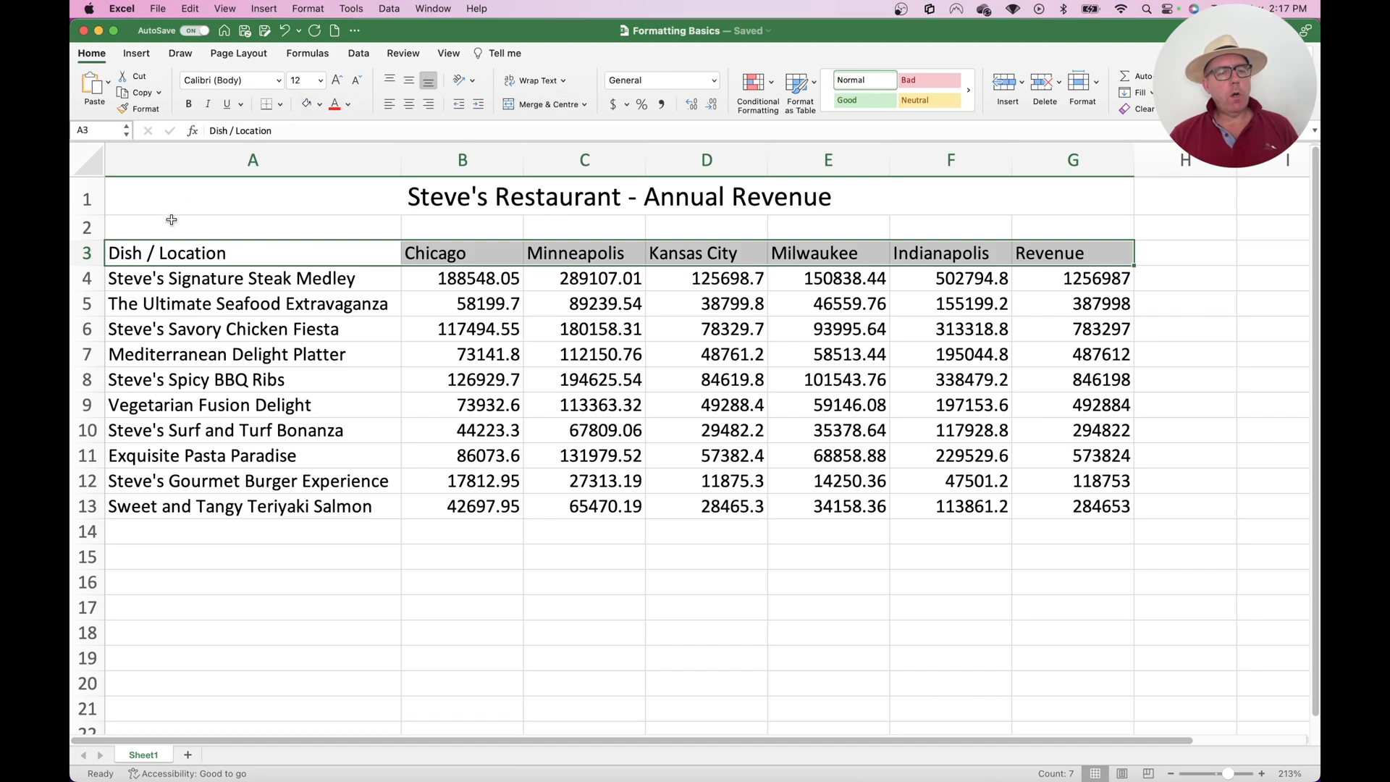
pyautogui.click(189, 106)
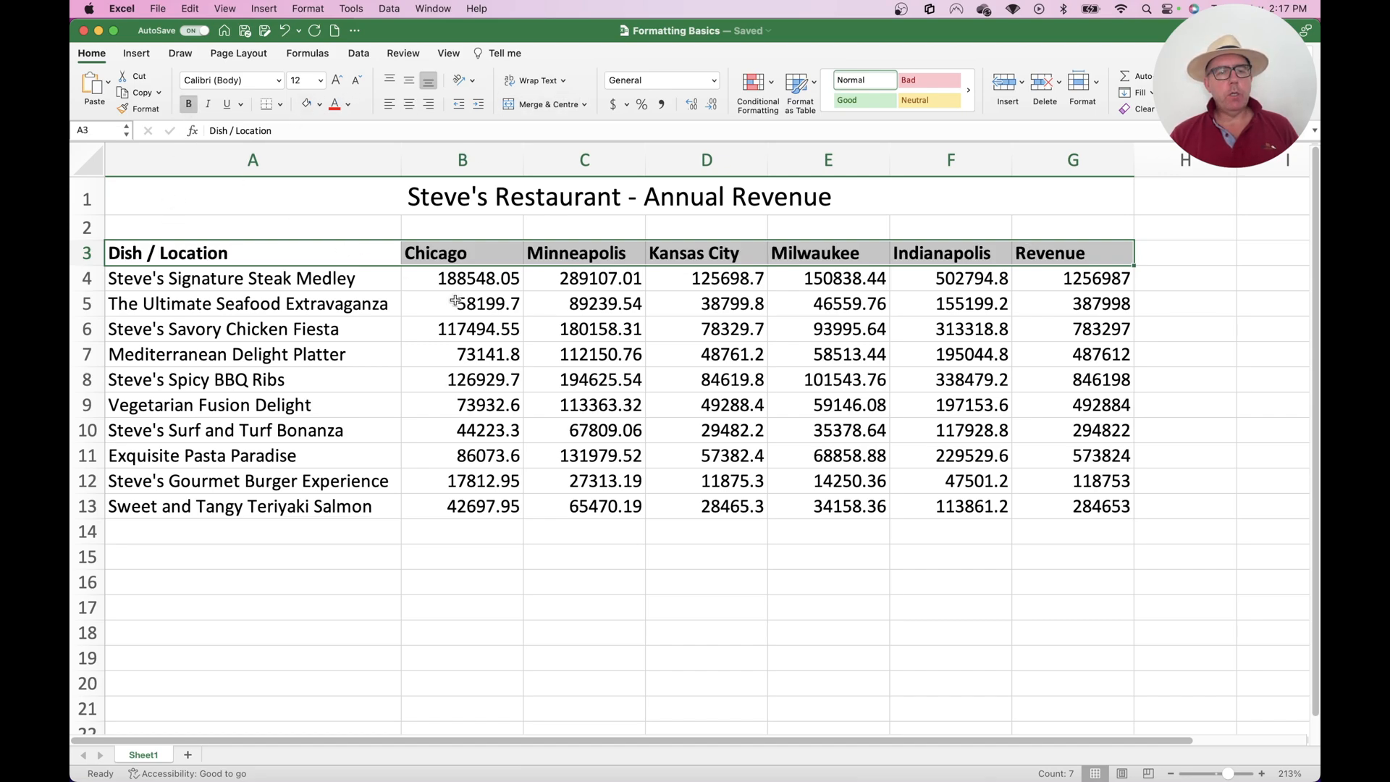
# Try underline and italic on the header row and remove both again
pyautogui.click(228, 105)
pyautogui.click(212, 106)
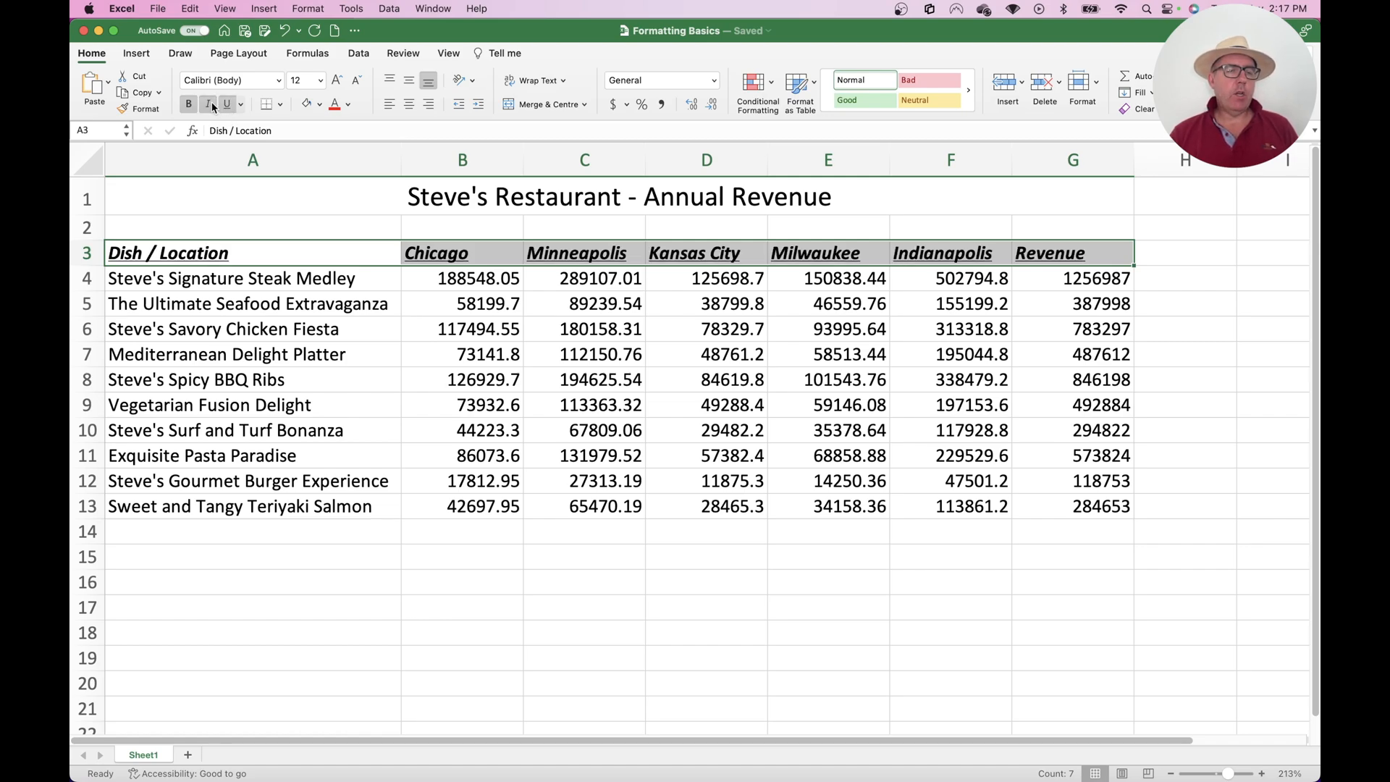
pyautogui.click(210, 105)
pyautogui.click(227, 105)
pyautogui.click(337, 311)
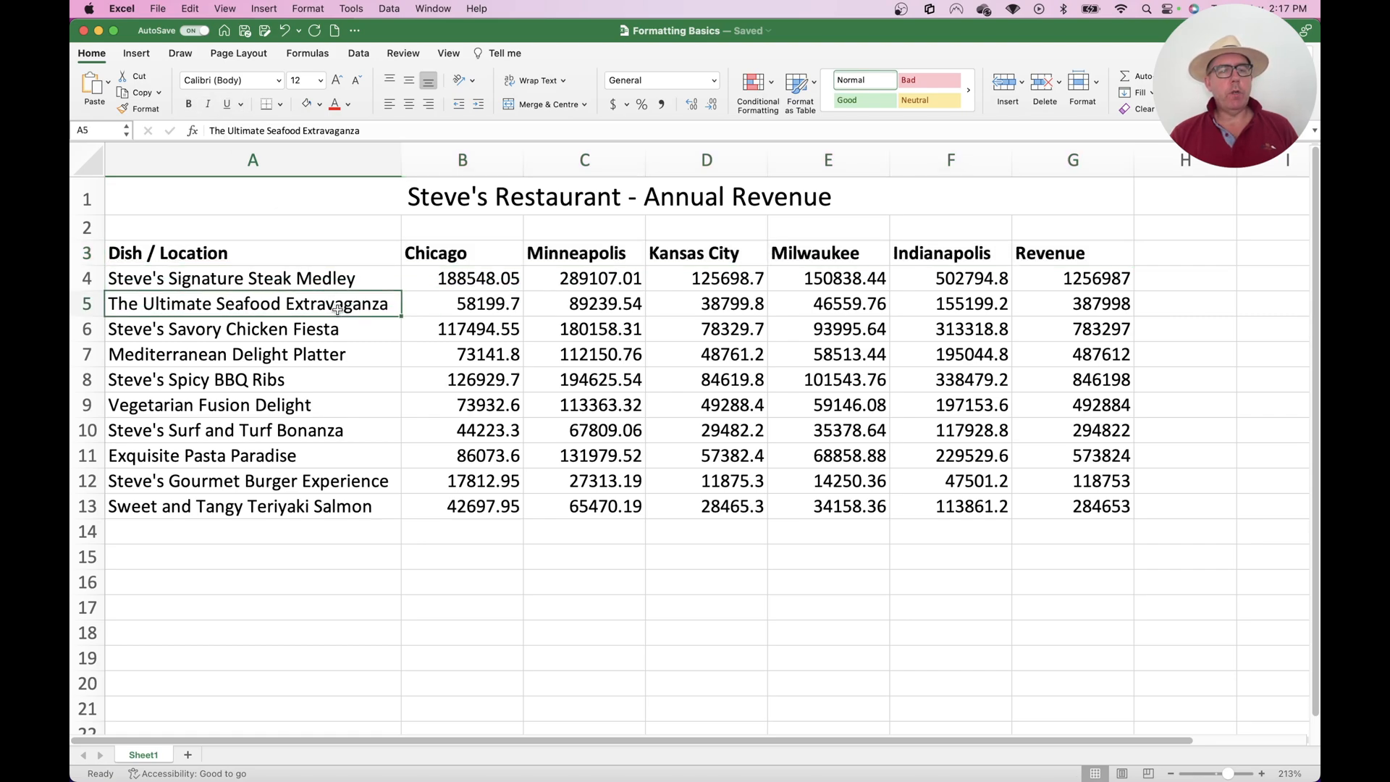
# Make the merged worksheet title in row 1 bold
pyautogui.click(501, 203)
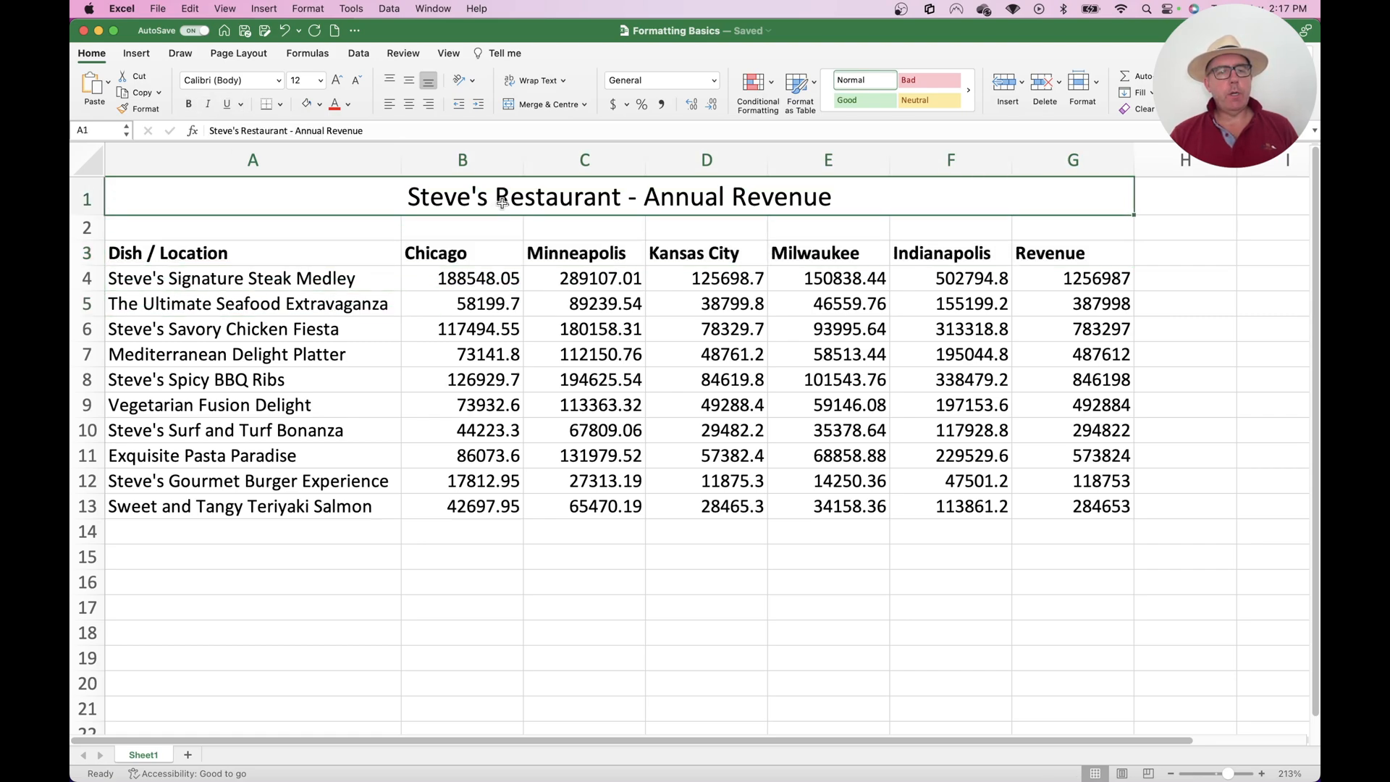
pyautogui.click(189, 108)
pyautogui.click(429, 370)
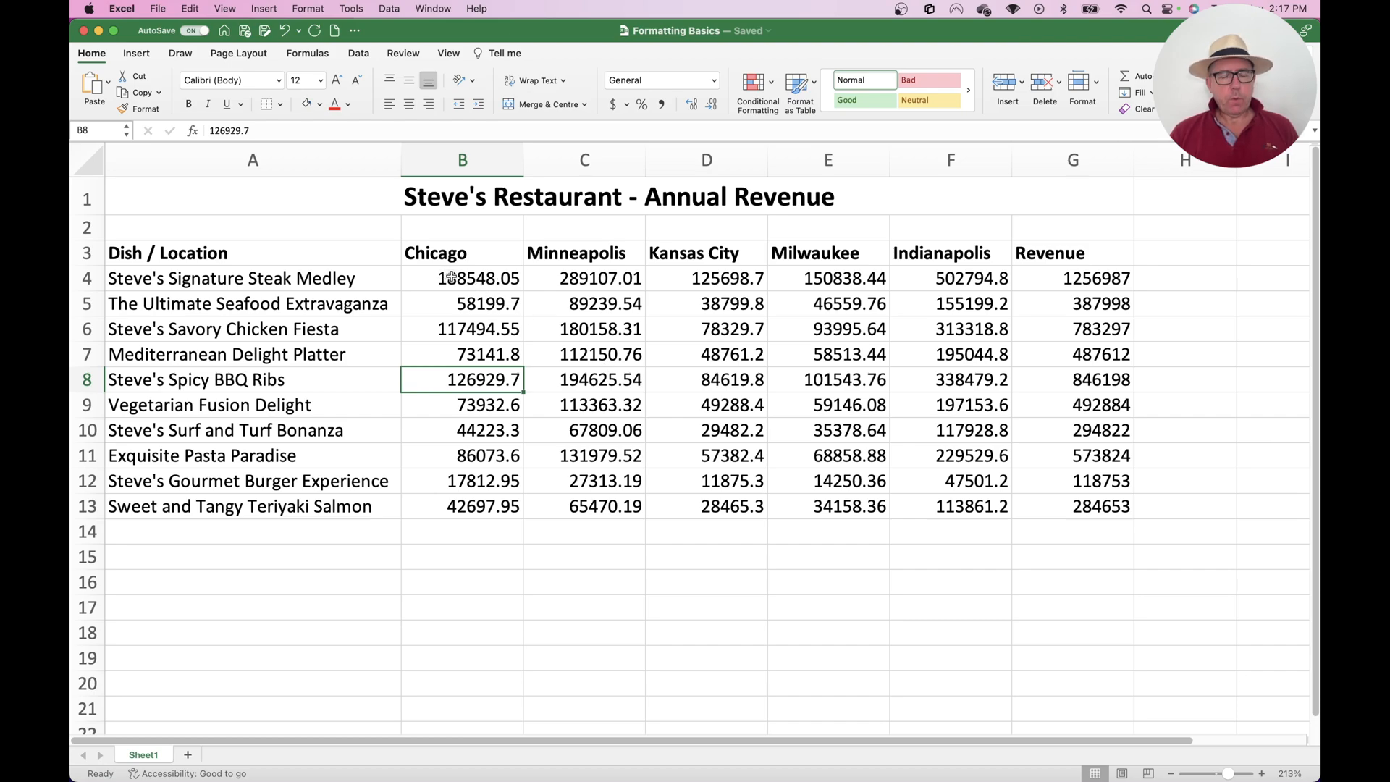
# Select the revenue figures B4:G13 and look through the available number formats
pyautogui.moveTo(482, 278); pyautogui.dragTo(1078, 505)
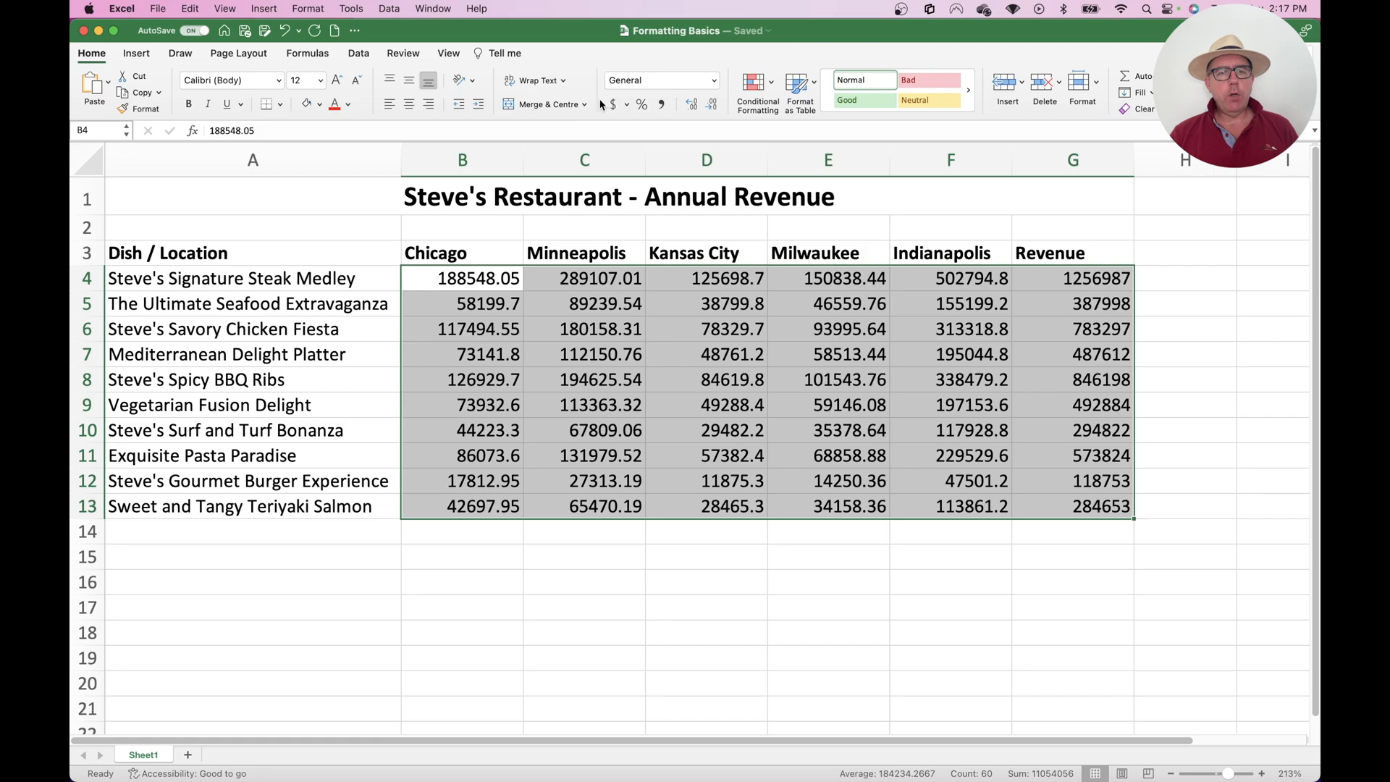
pyautogui.click(714, 82)
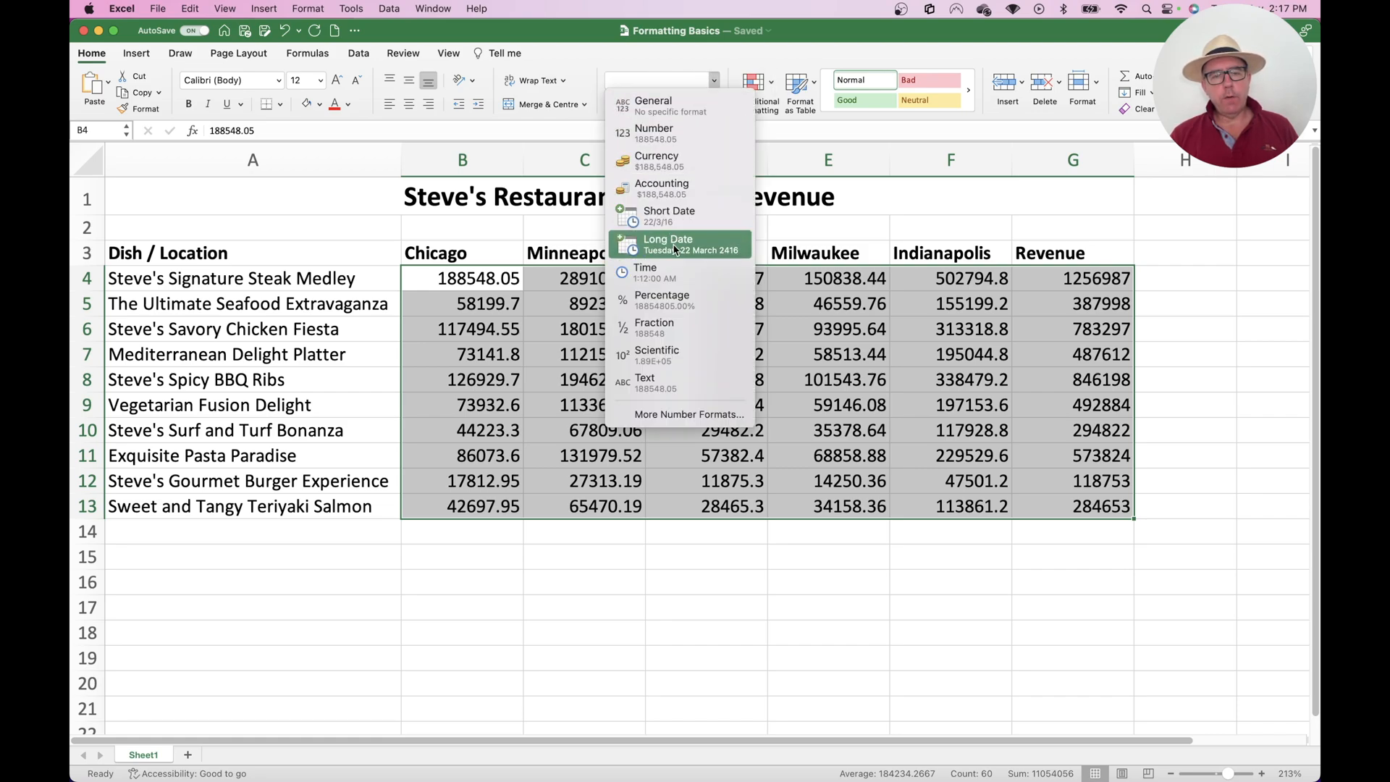
pyautogui.click(649, 60)
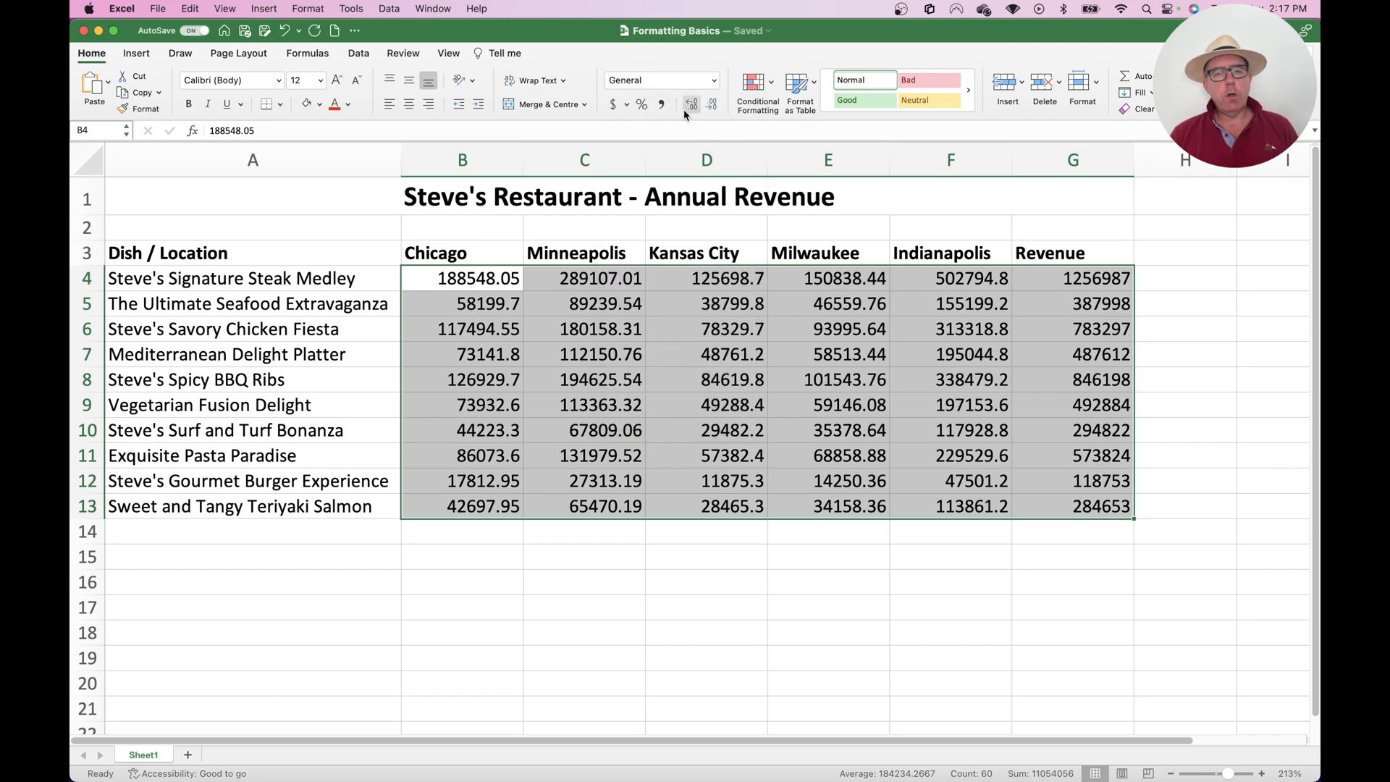
# Try the comma style and the percent style on the figures in B4:G13, undoing each one
pyautogui.click(664, 107)
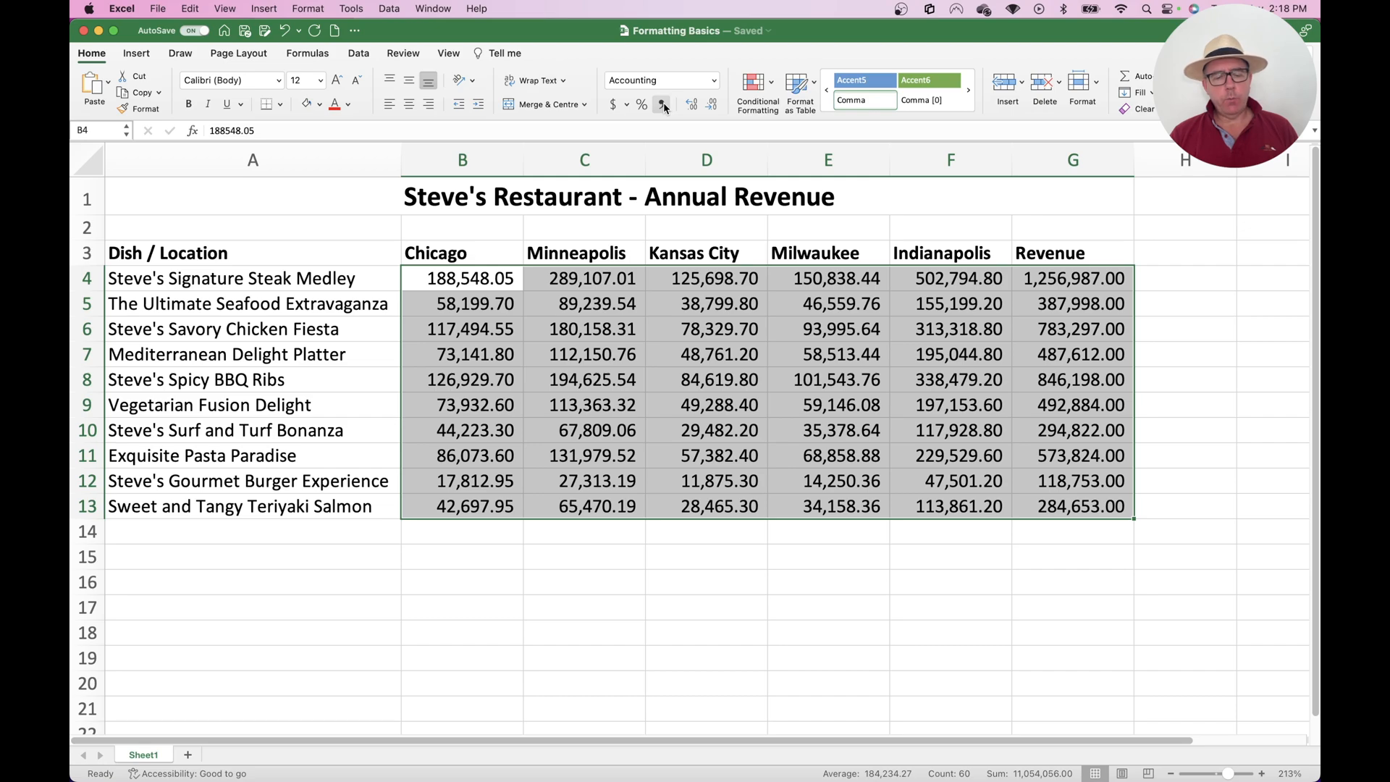
pyautogui.press('super+z')
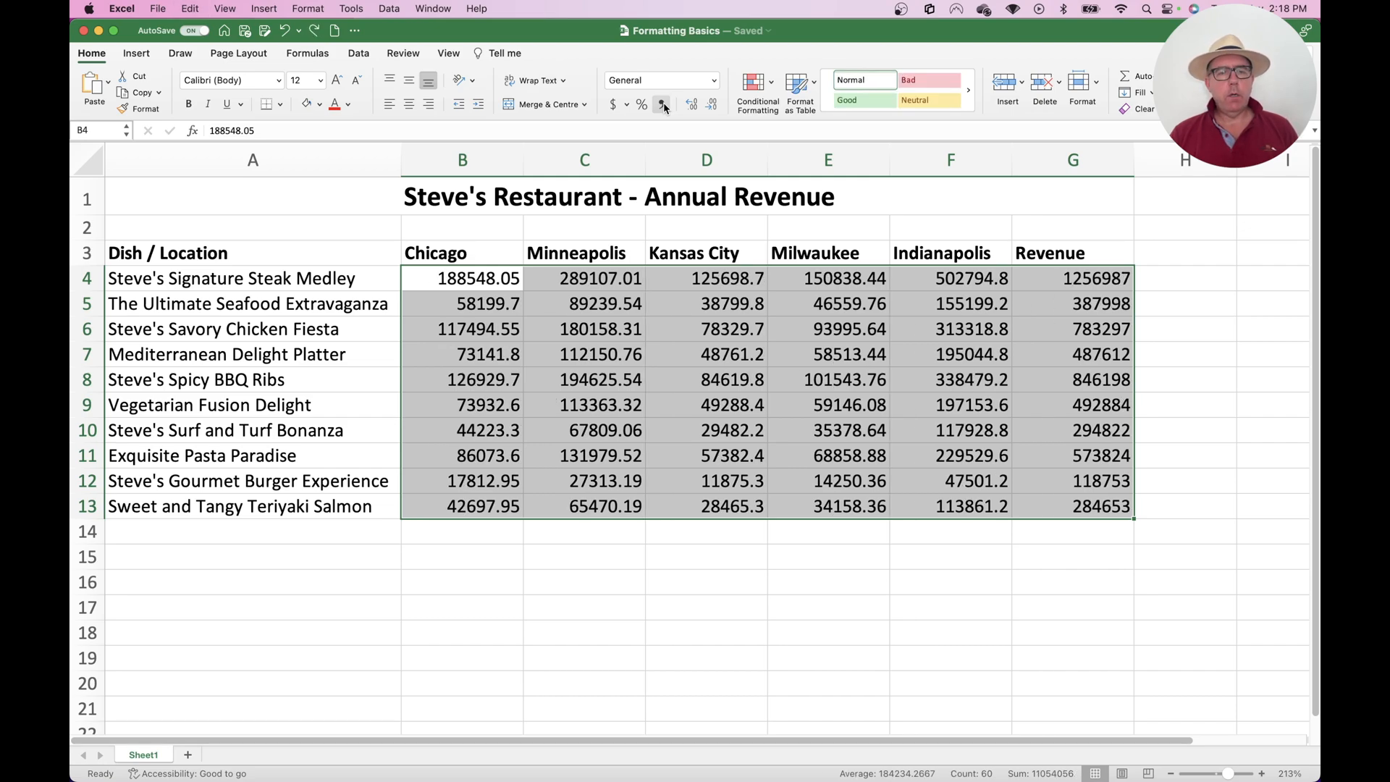
pyautogui.click(641, 105)
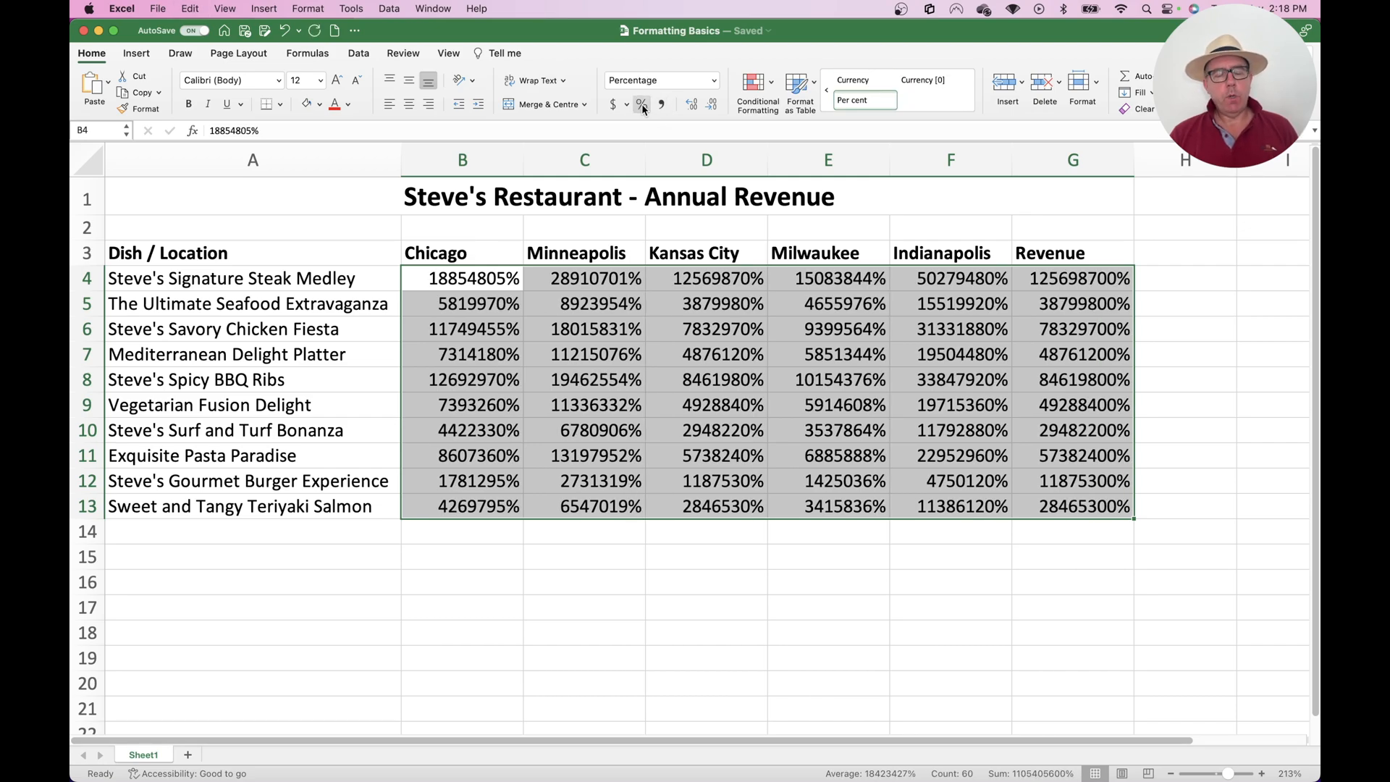
pyautogui.press('super+z')
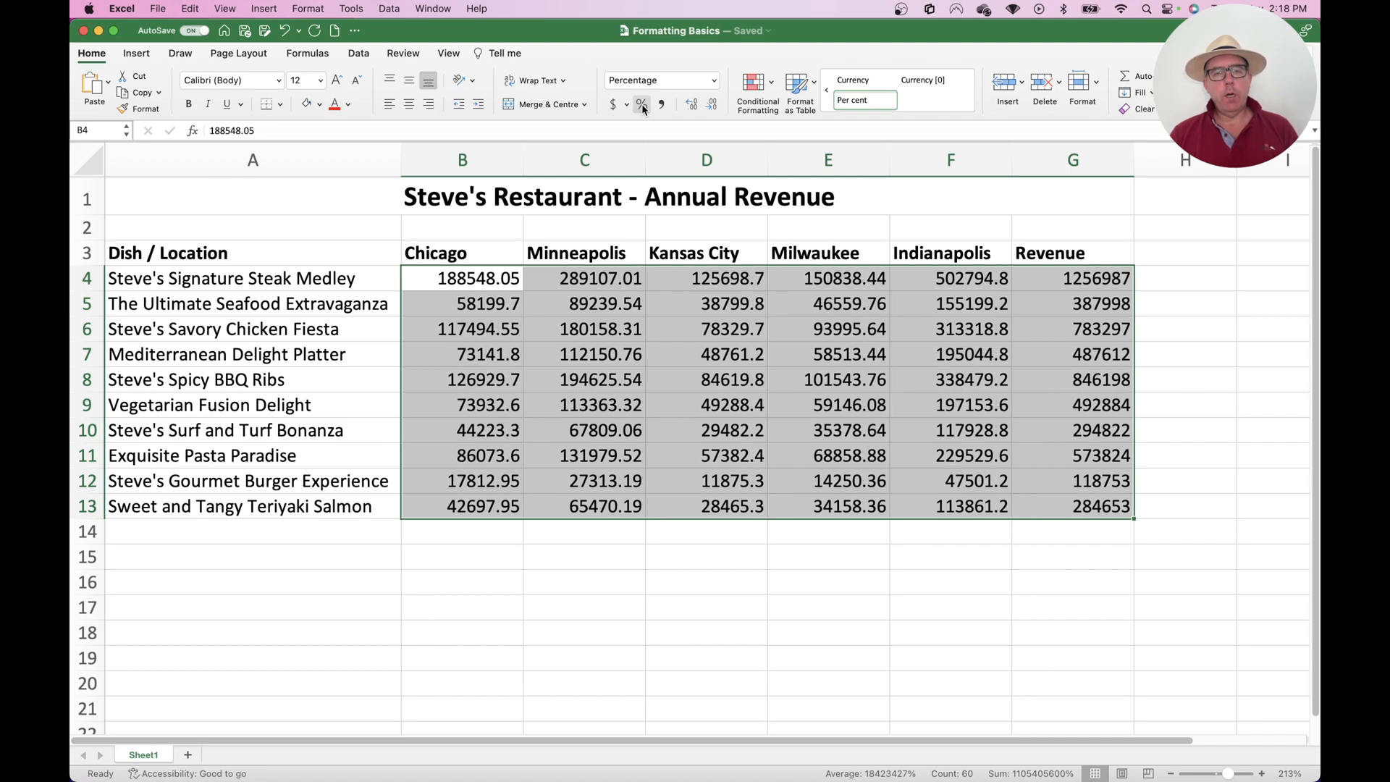
# Apply the $ English (United States) accounting format to the figures in B4:G13
pyautogui.click(626, 105)
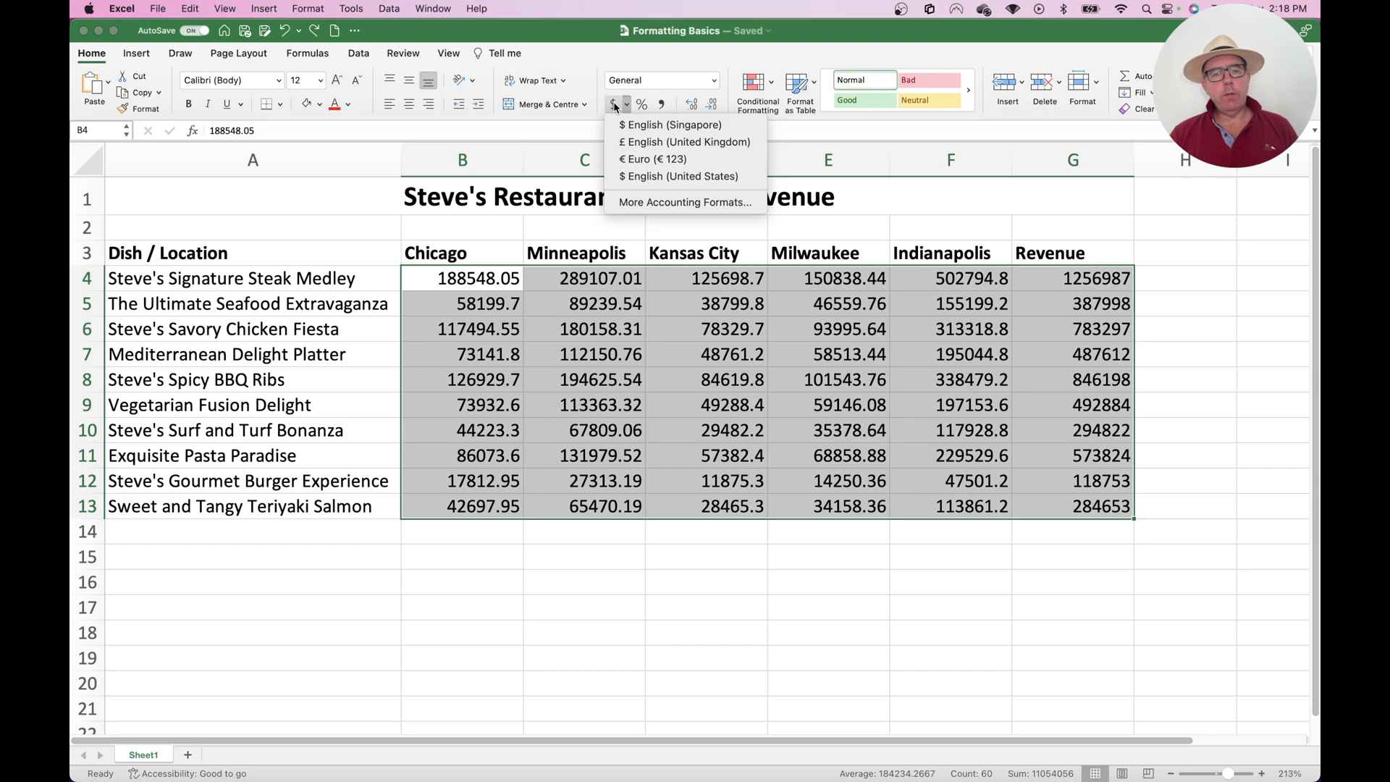
pyautogui.click(646, 179)
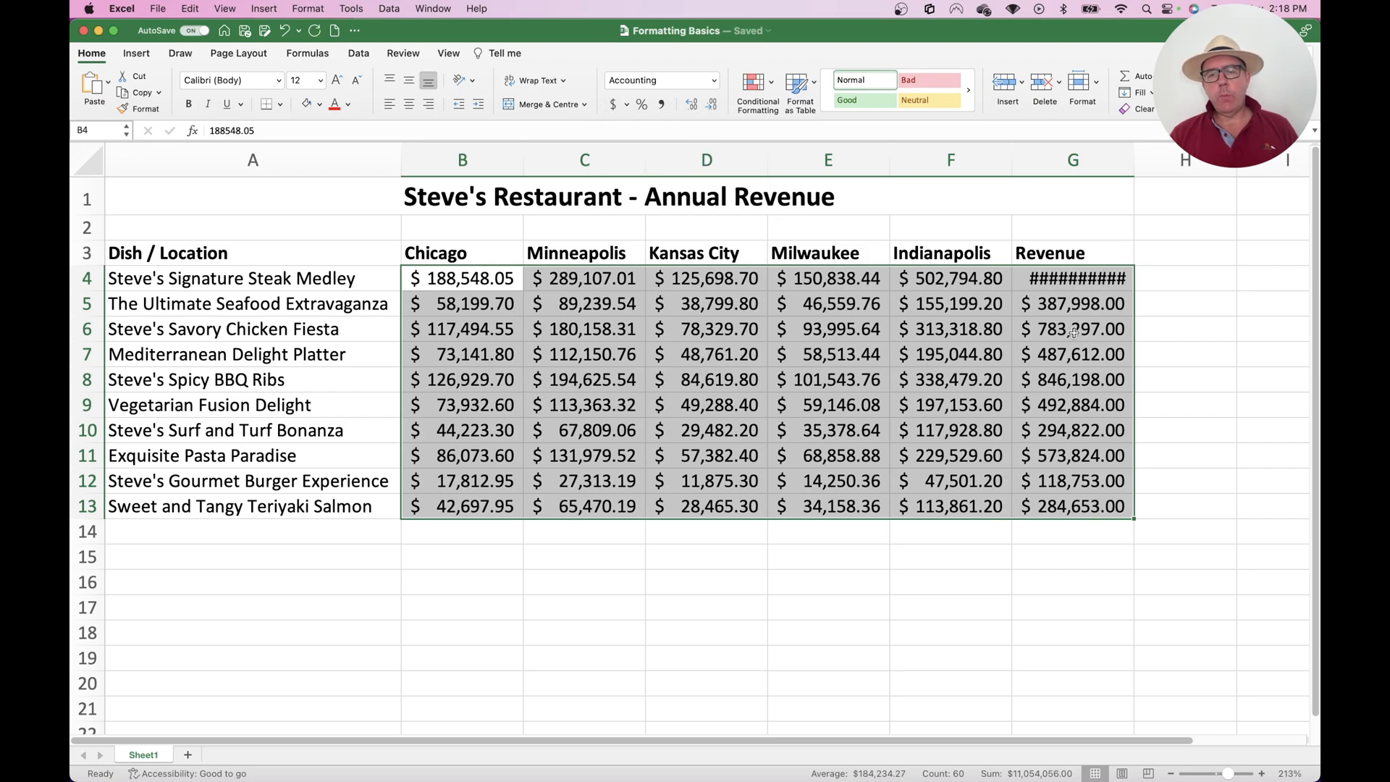
pyautogui.click(1054, 347)
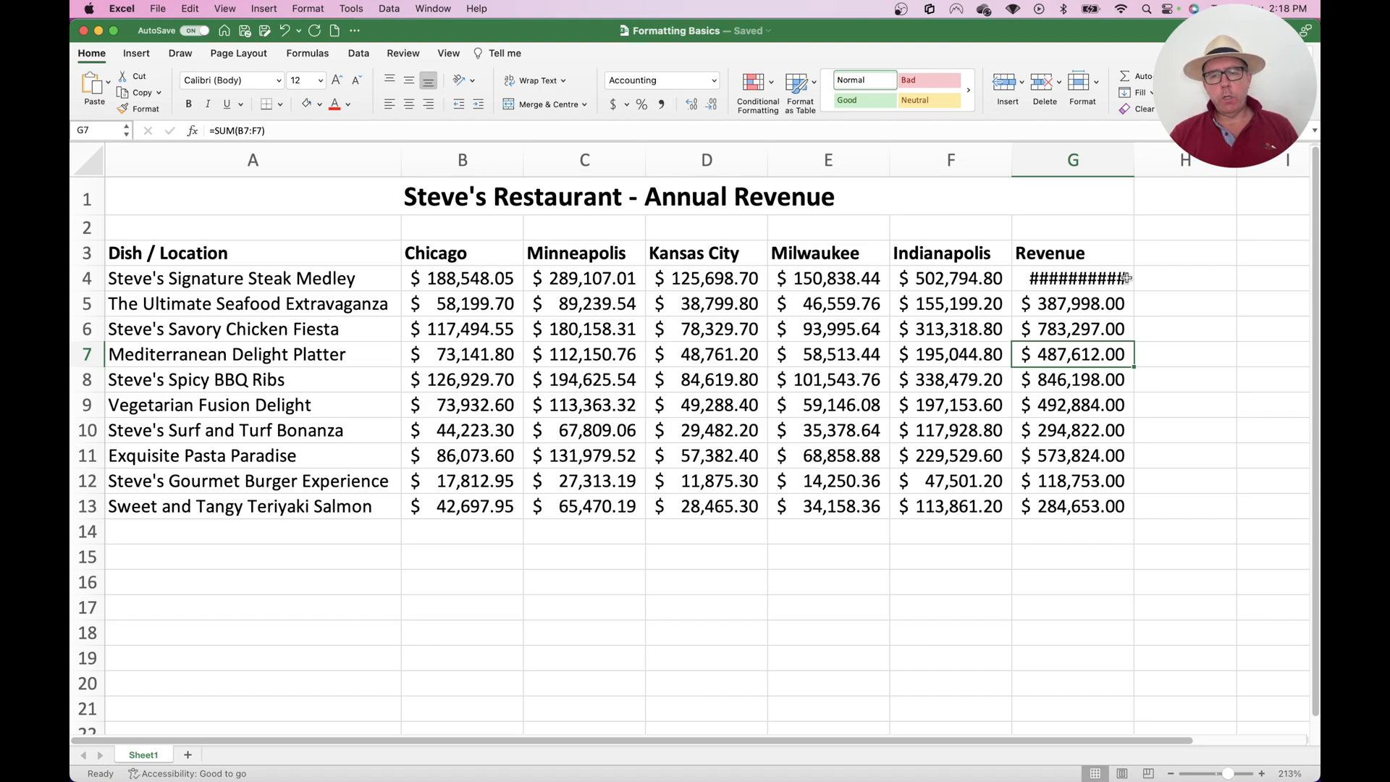
# Widen column G slightly so that the full amount in G4 can be displayed
pyautogui.click(1085, 278)
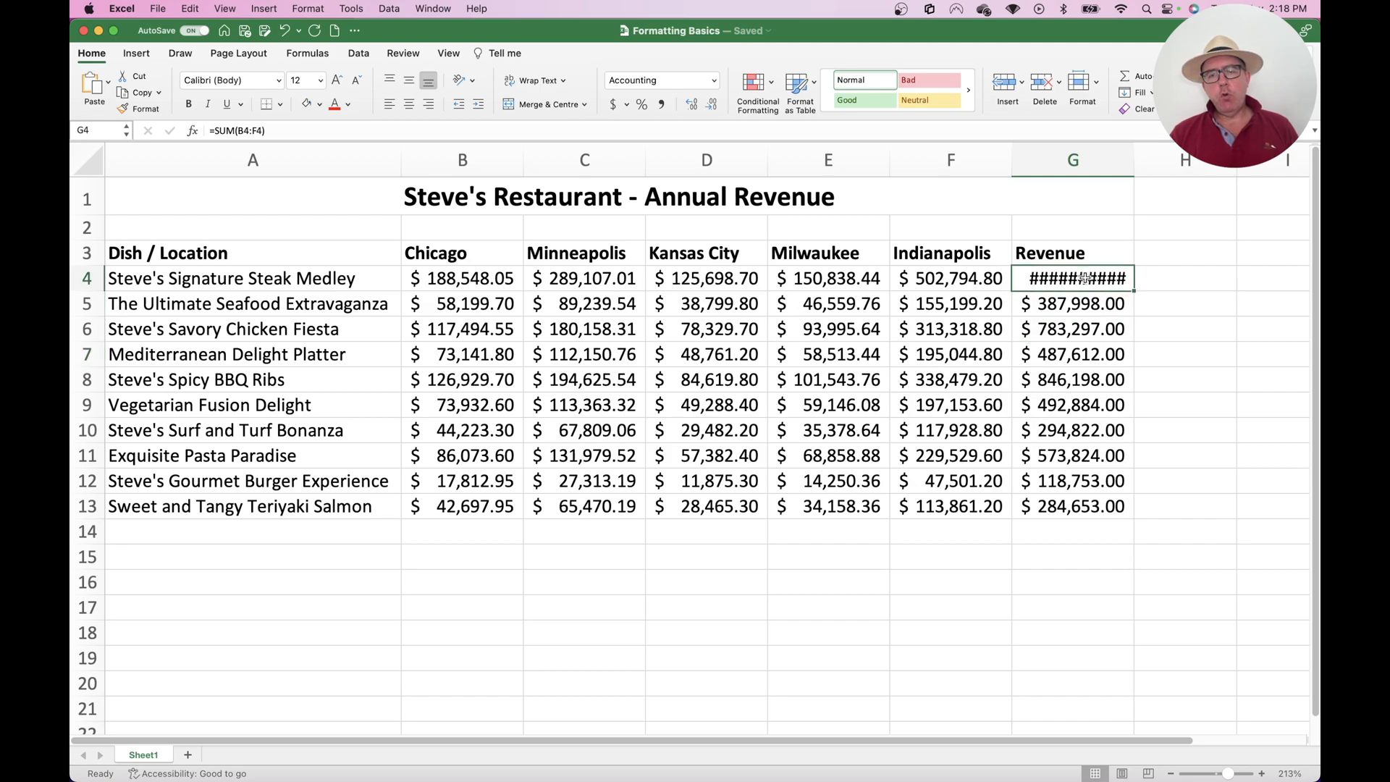
pyautogui.moveTo(1134, 158); pyautogui.dragTo(1146, 158)
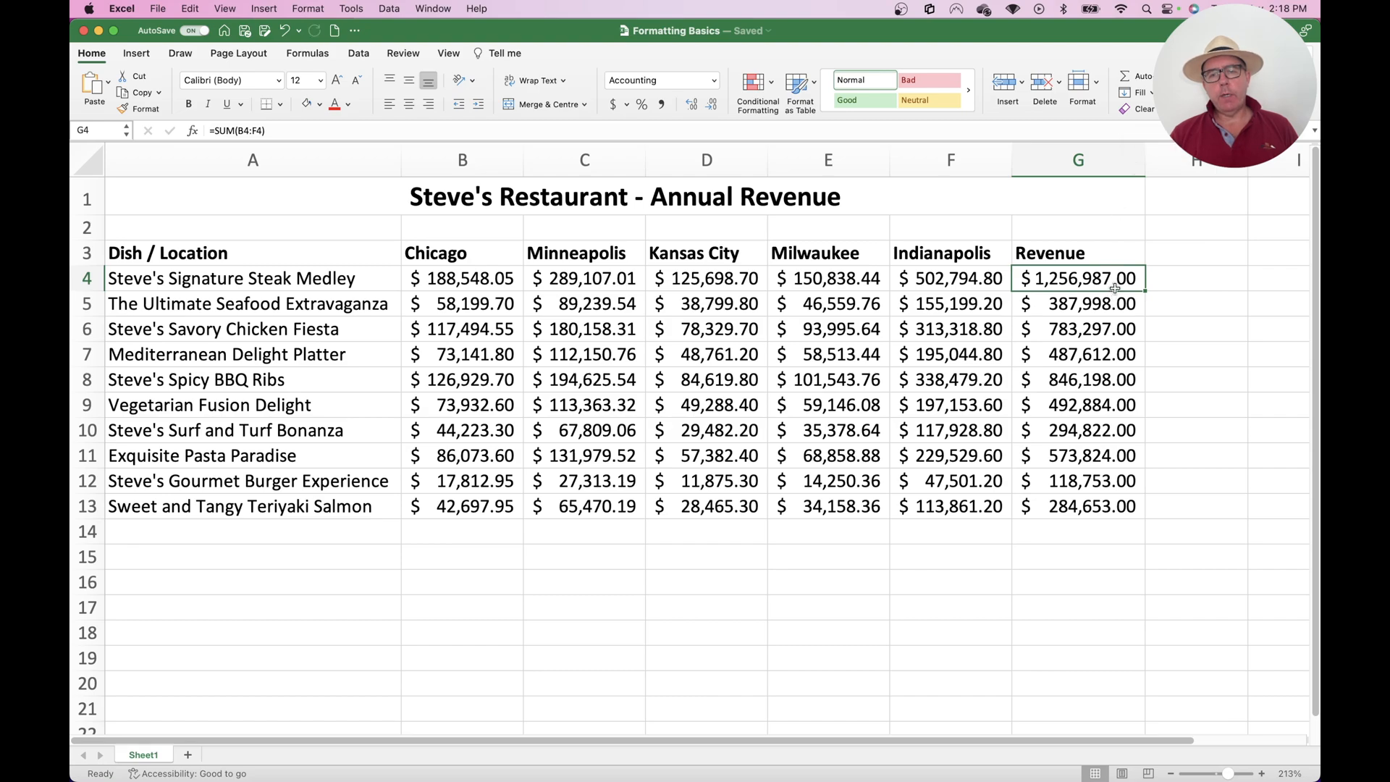
# Increase the decimal places of B4:G13 to four and reduce them to zero
pyautogui.click(485, 279)
pyautogui.moveTo(485, 279)
pyautogui.mouseDown()
pyautogui.moveTo(948, 308)
pyautogui.moveTo(1072, 431)
pyautogui.moveTo(1043, 501)
pyautogui.mouseUp()
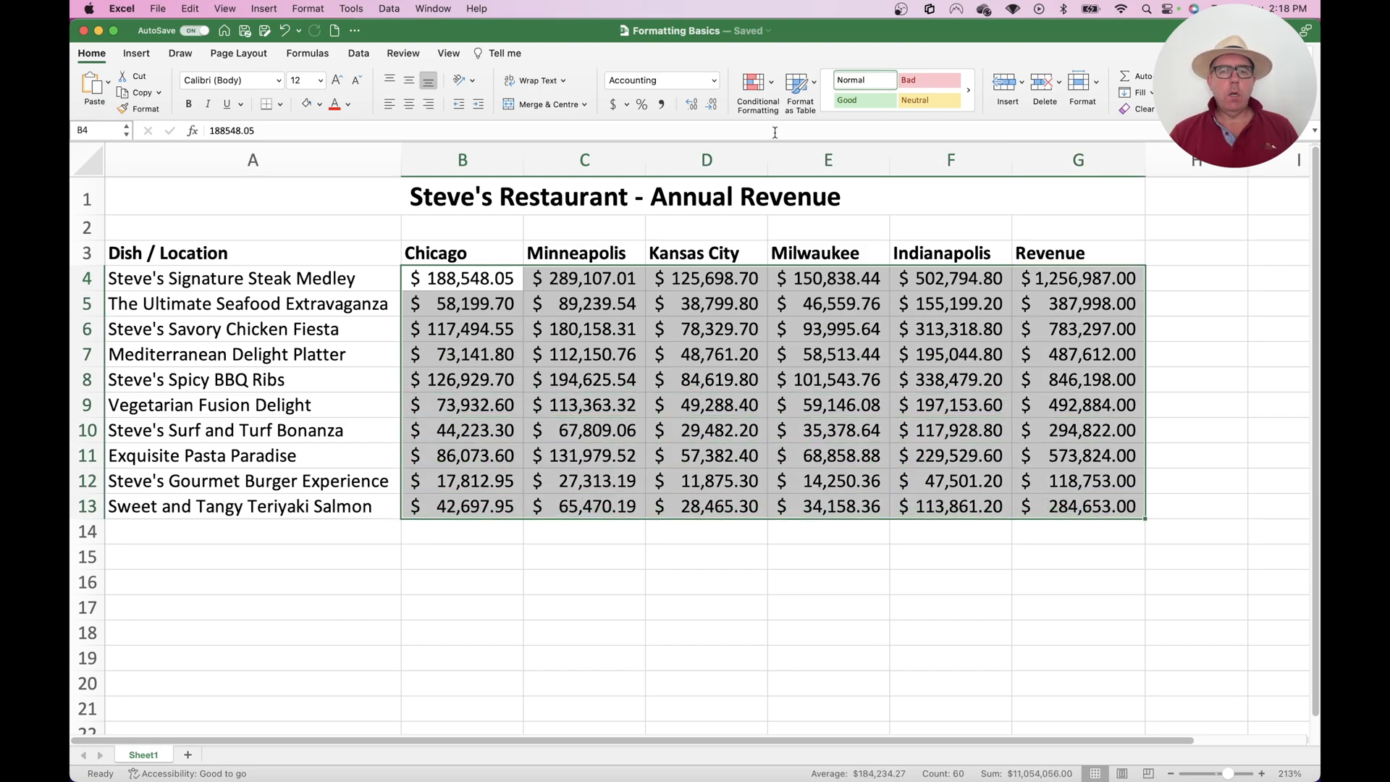
pyautogui.click(693, 106)
pyautogui.click(692, 107)
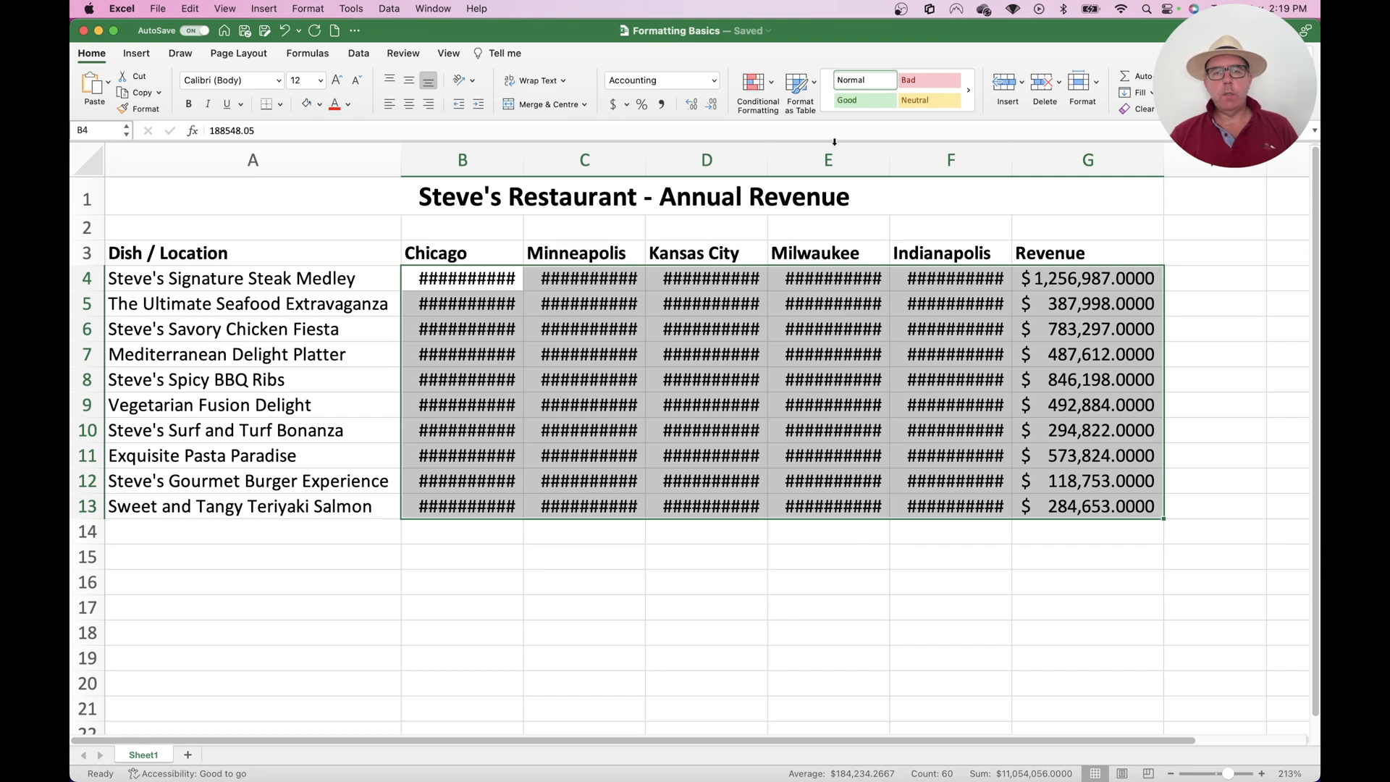
pyautogui.click(711, 107)
pyautogui.click(710, 106)
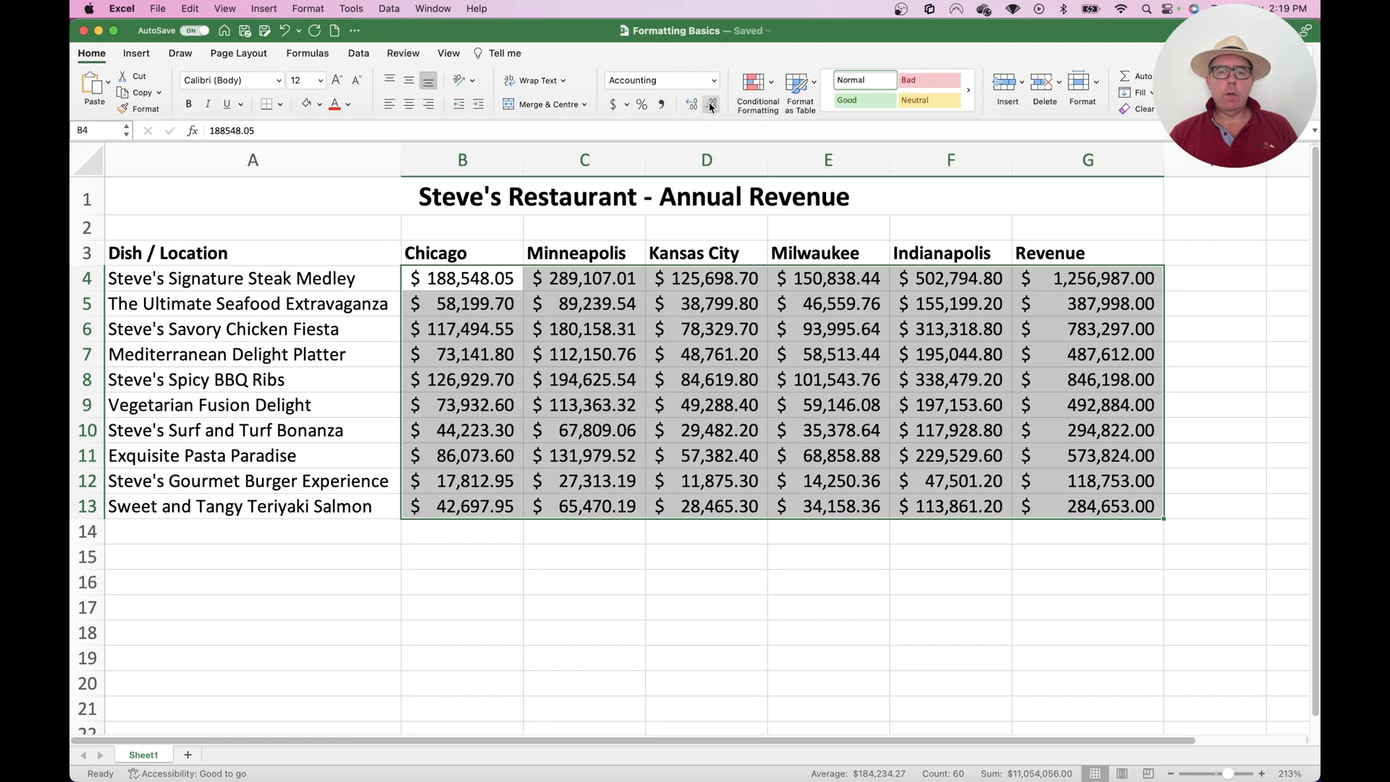
pyautogui.click(711, 106)
pyautogui.click(711, 106)
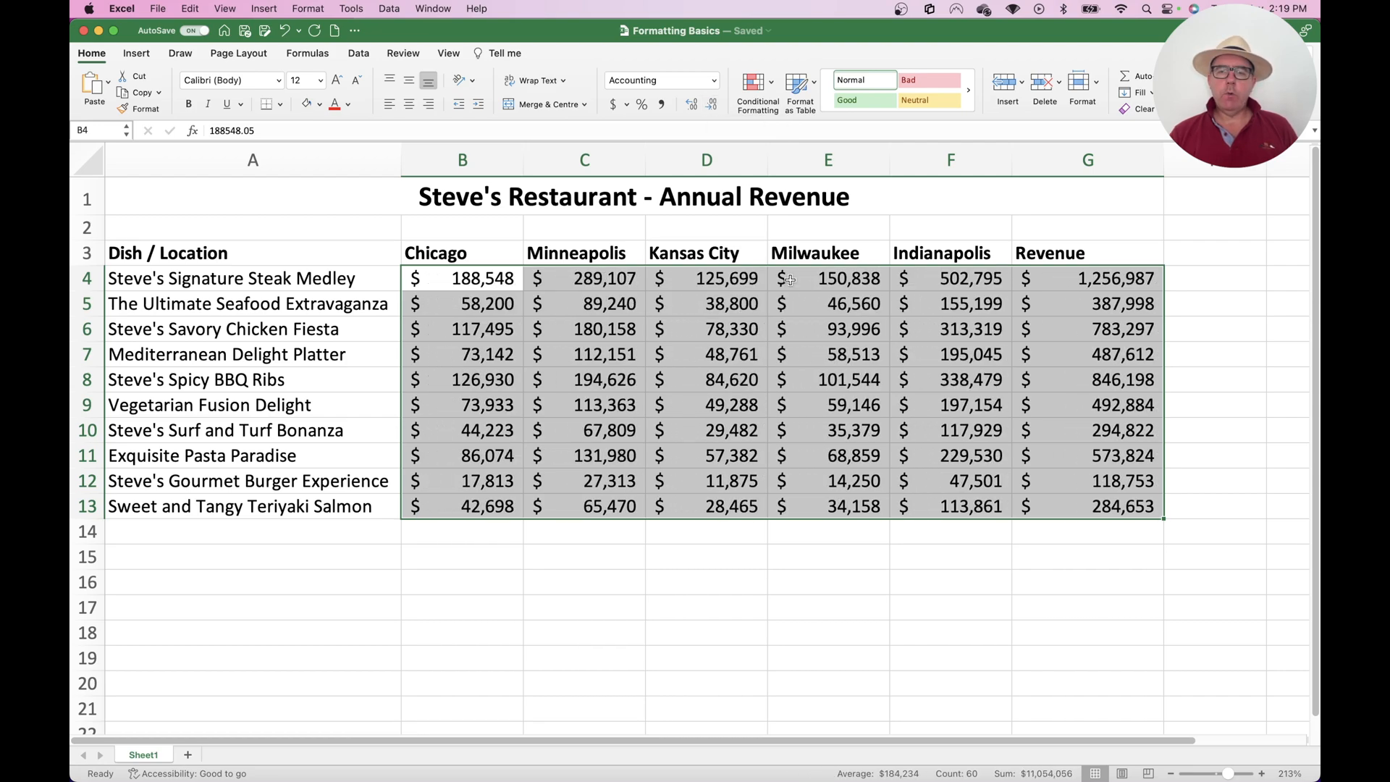
pyautogui.click(853, 360)
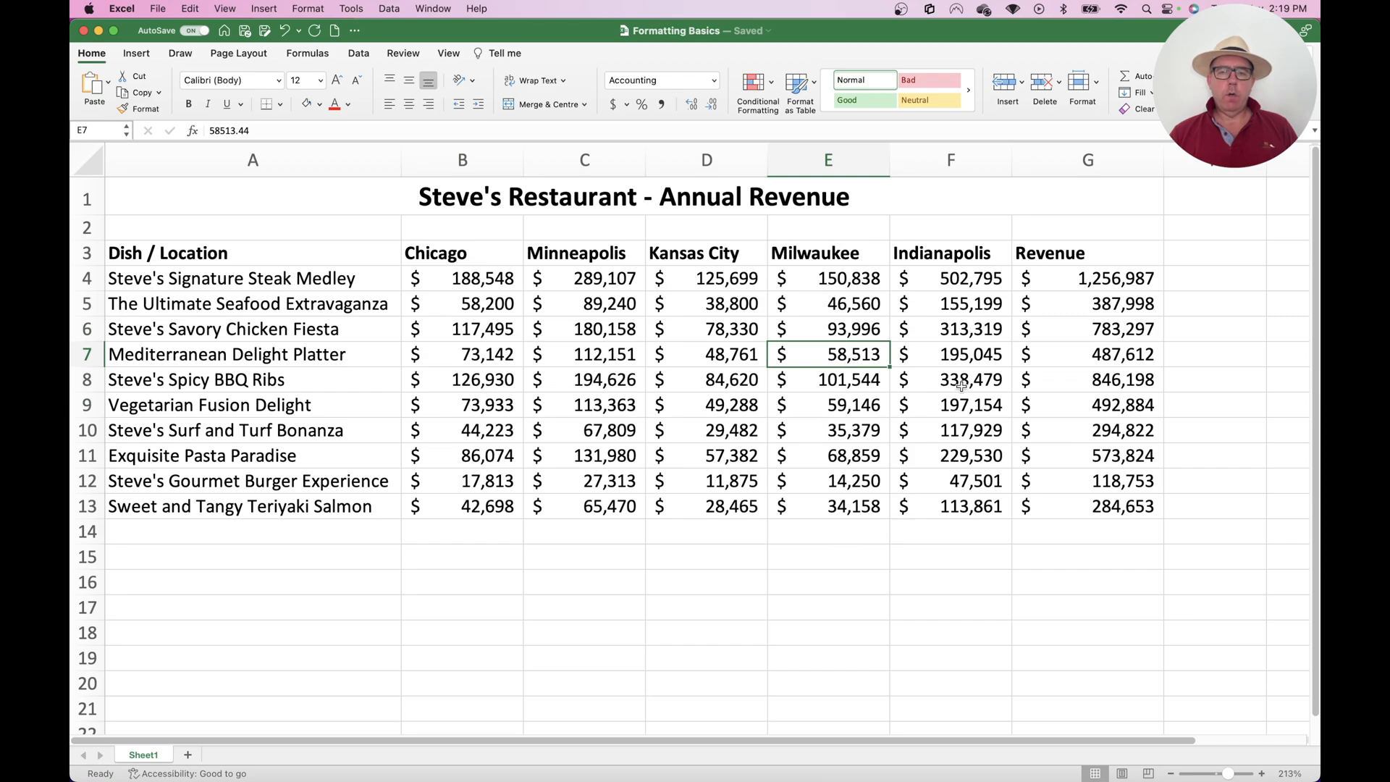
# Set the width of column G to exactly 12
pyautogui.click(1079, 159)
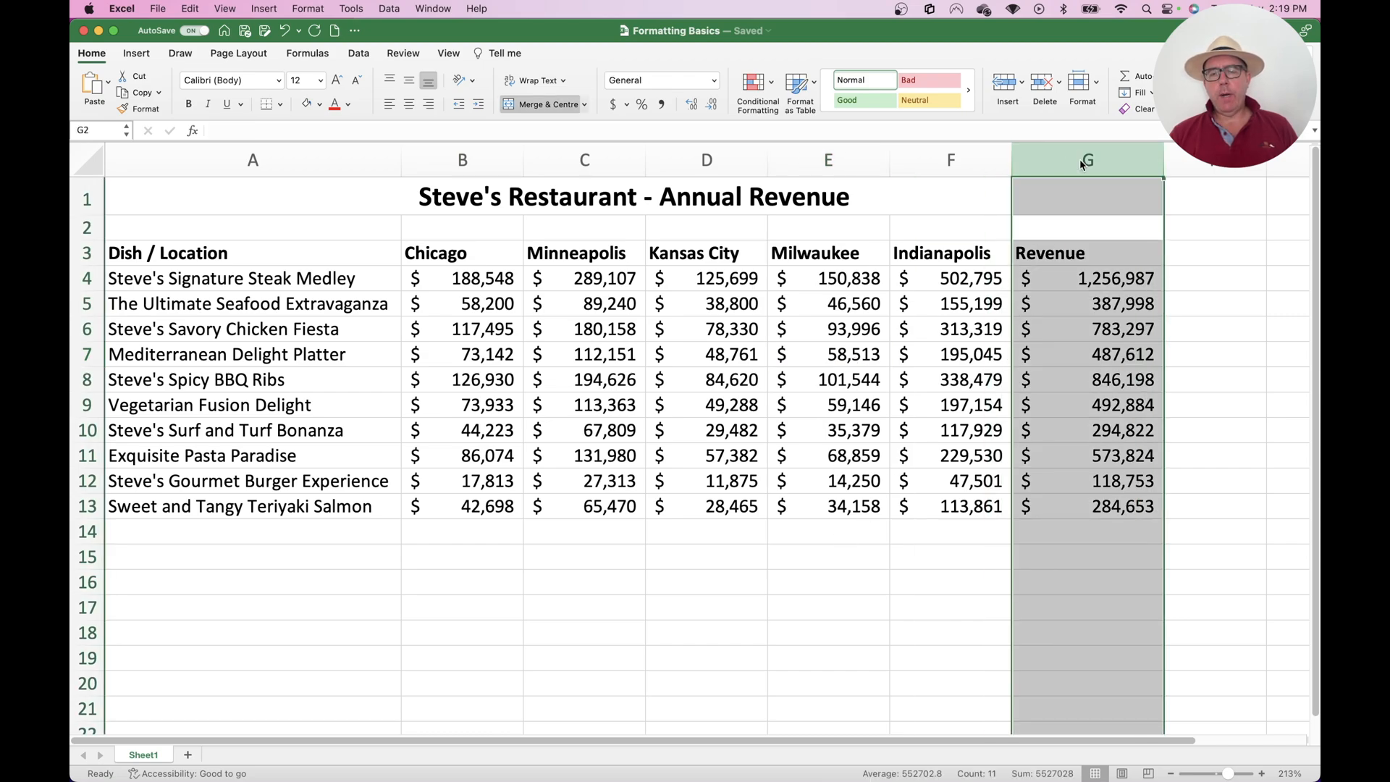
pyautogui.rightClick(1080, 159)
pyautogui.click(1126, 319)
pyautogui.write('13')
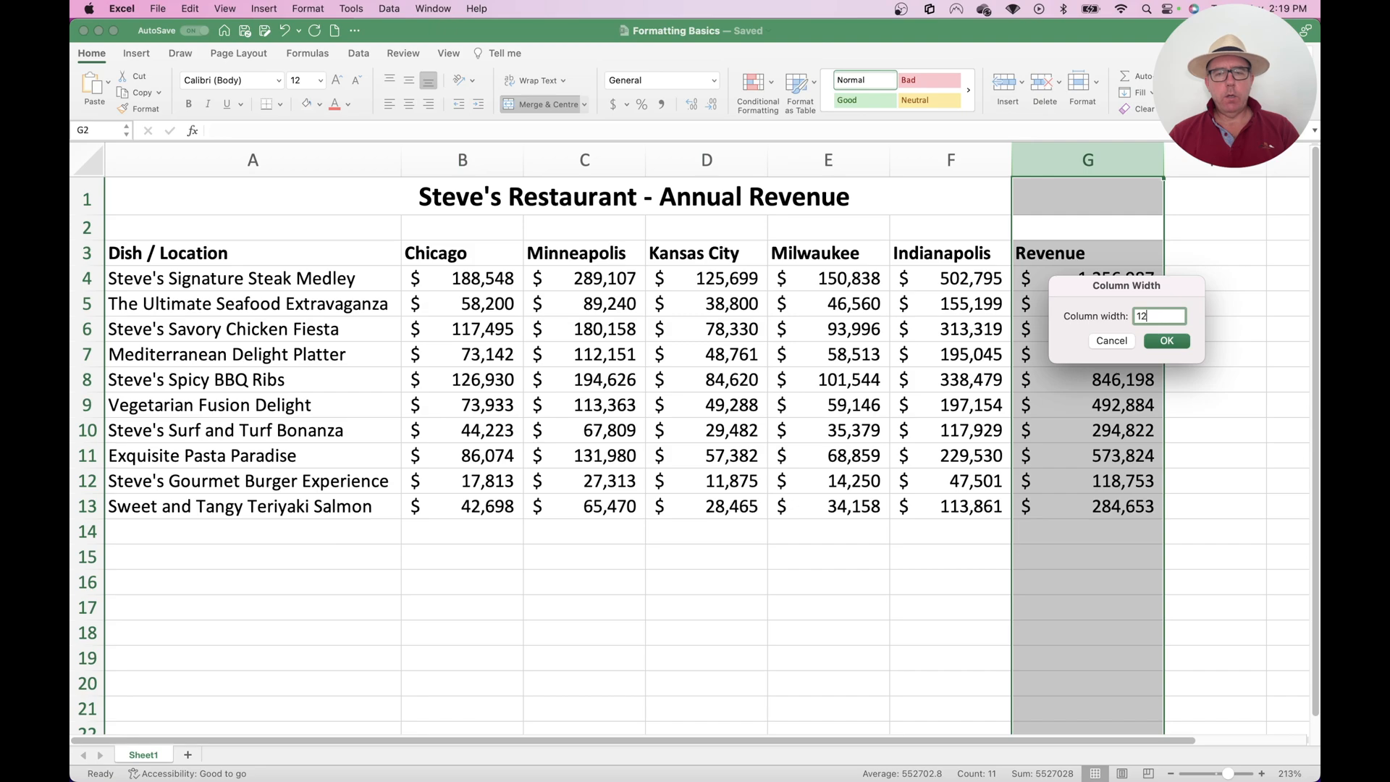
pyautogui.press('Return')
pyautogui.click(719, 381)
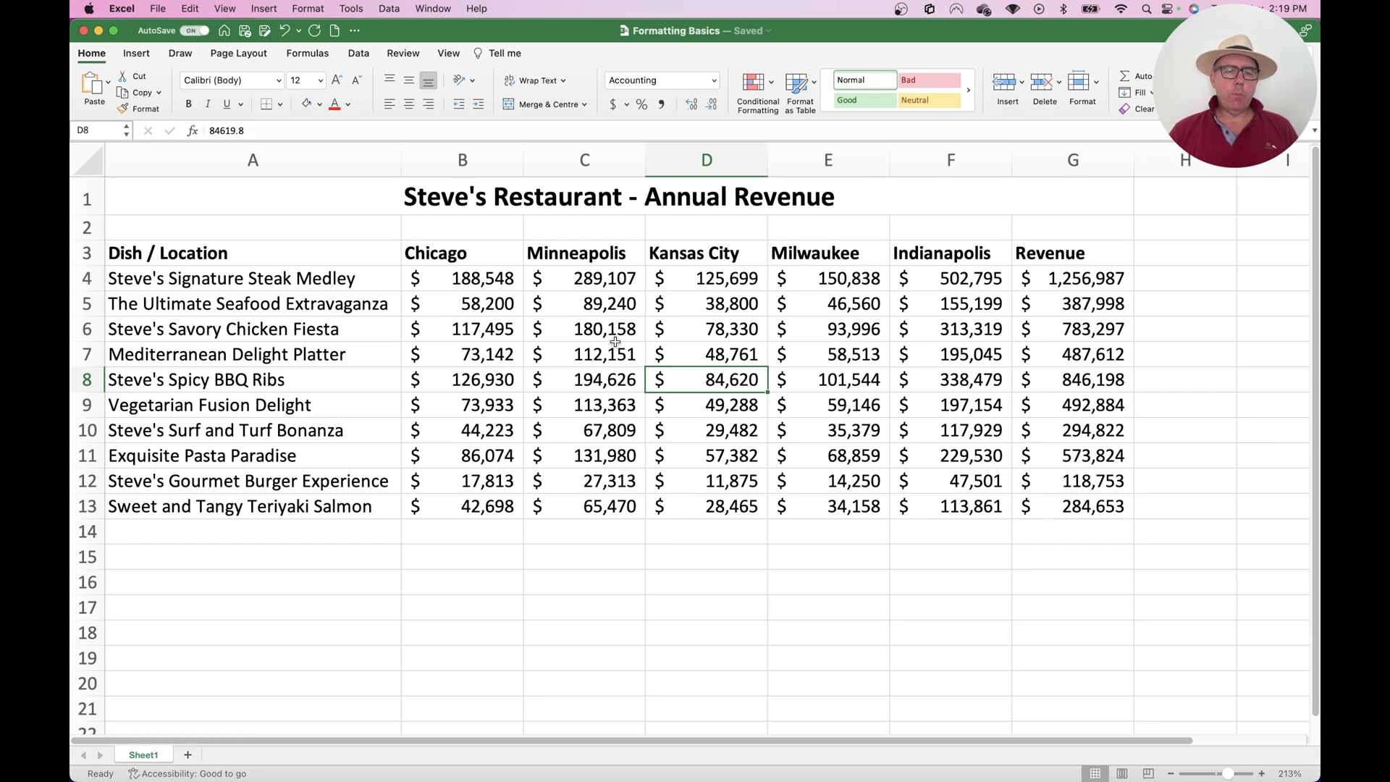
# Try a red font colour on the merged title and undo the change
pyautogui.click(482, 201)
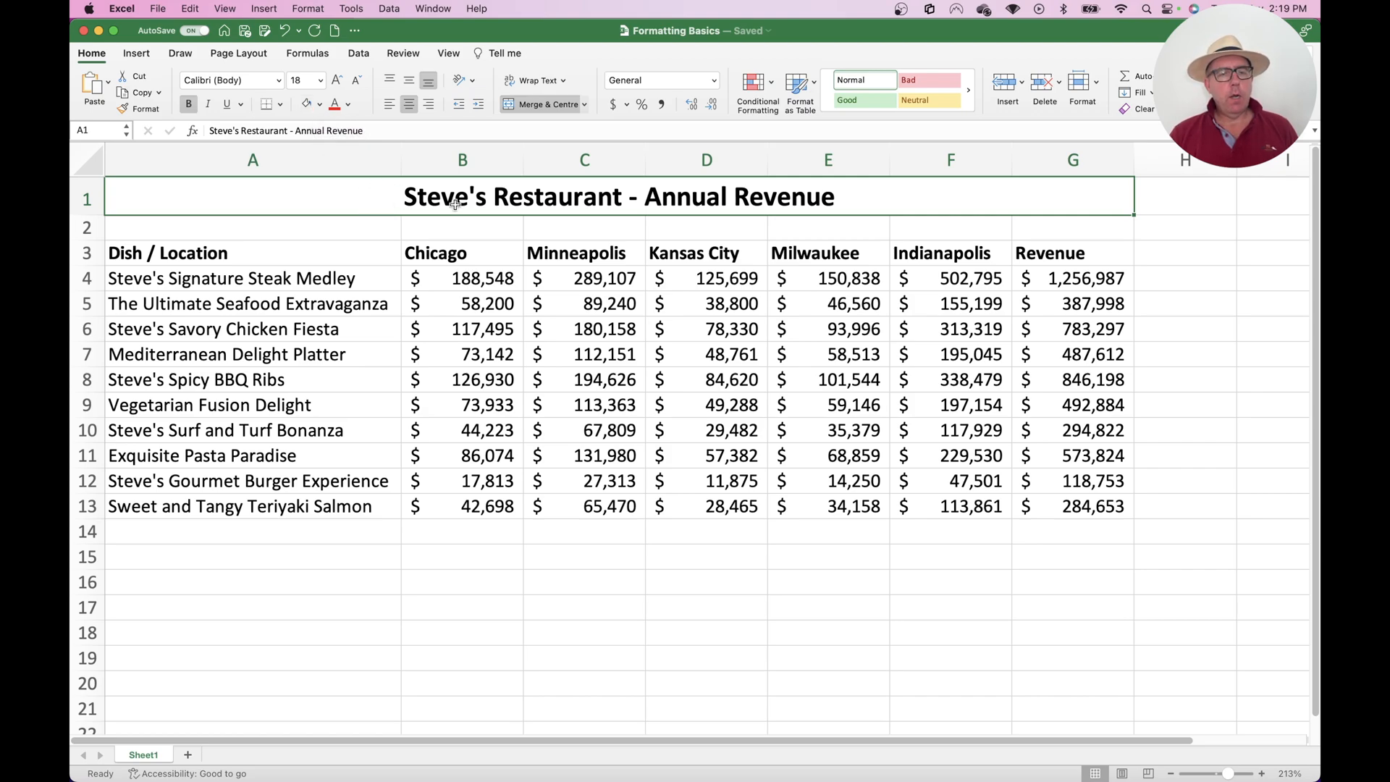
pyautogui.click(348, 104)
pyautogui.click(352, 273)
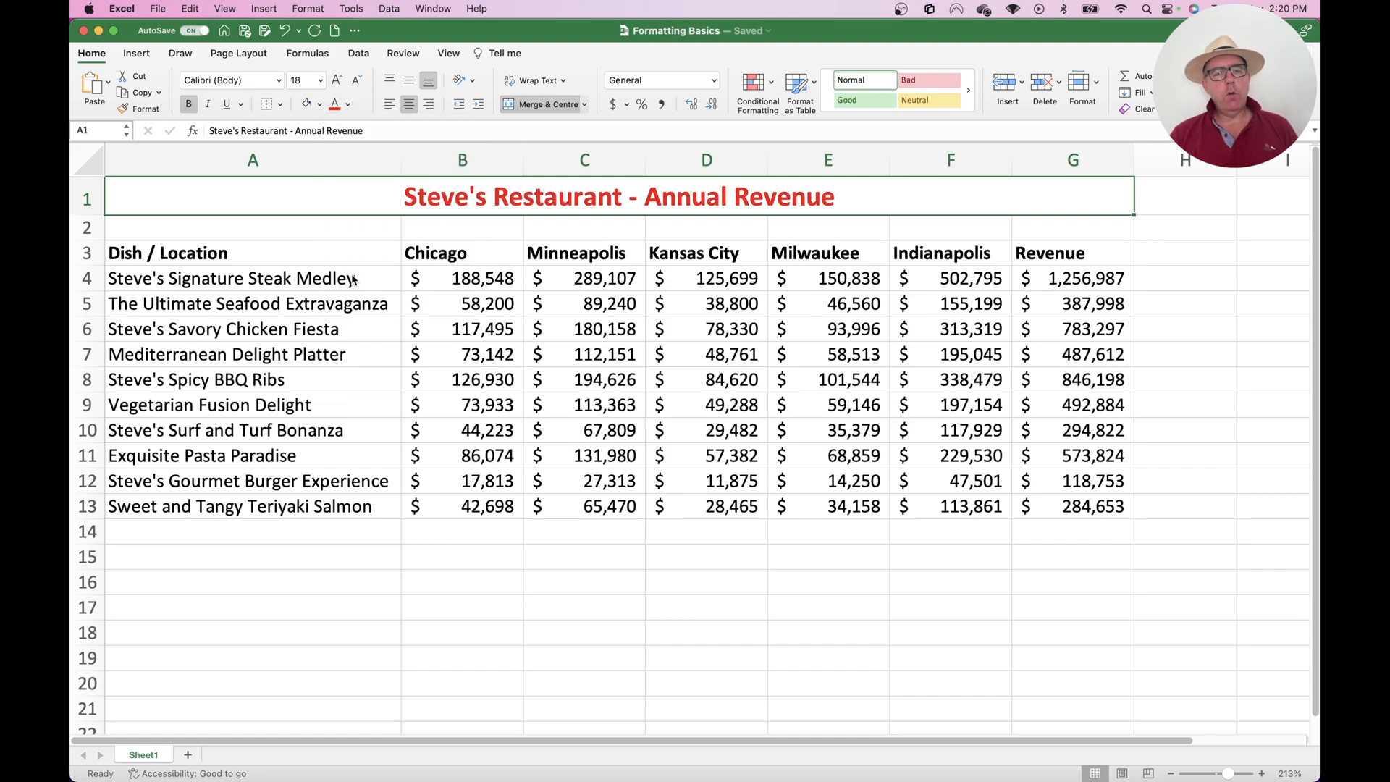
pyautogui.press('super+z')
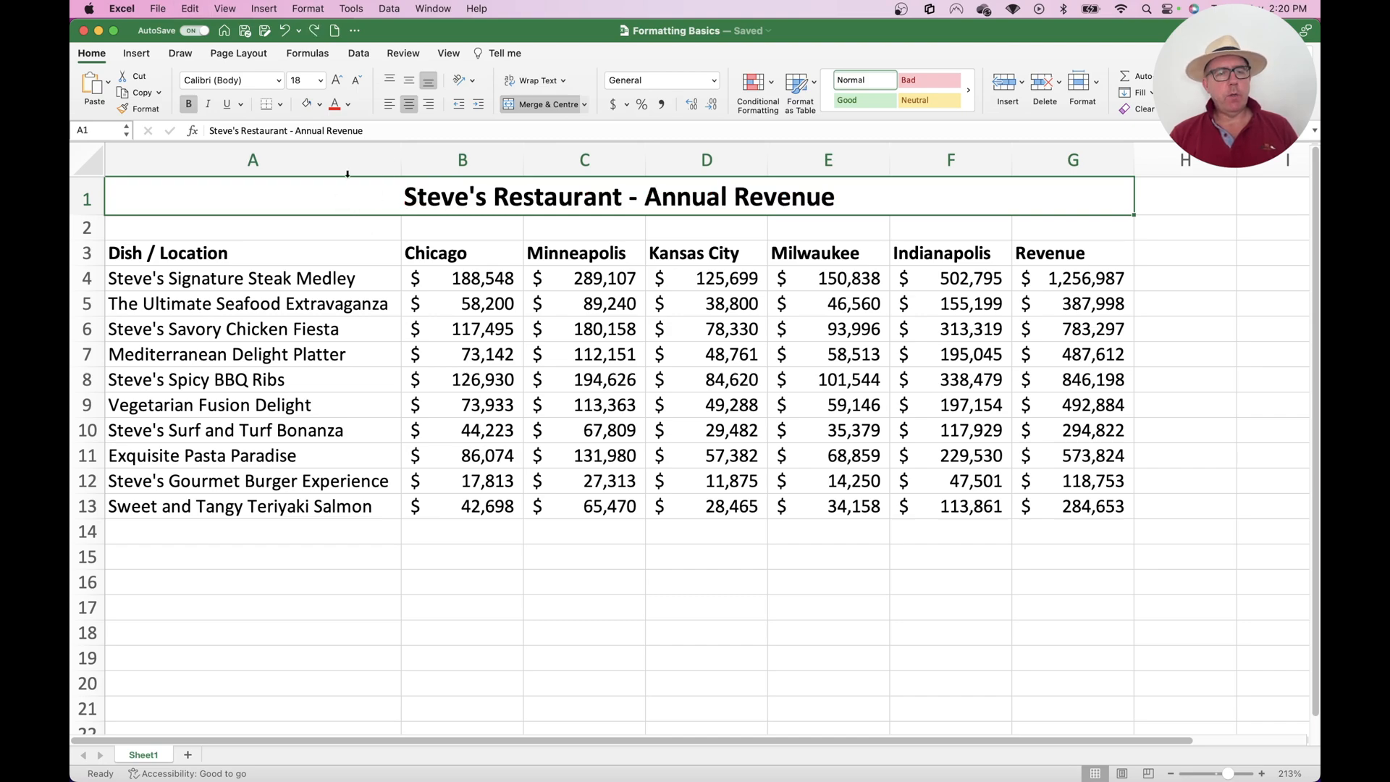
pyautogui.click(320, 106)
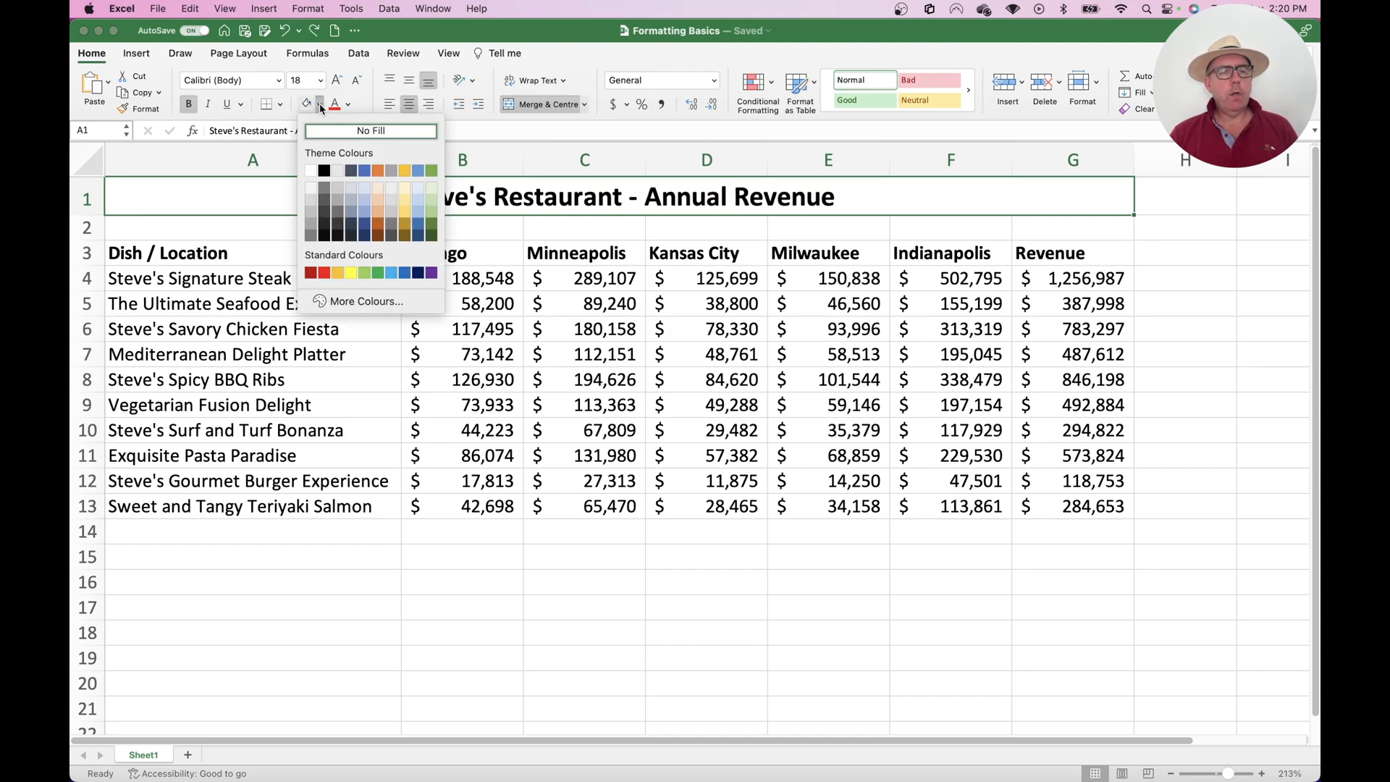
pyautogui.click(381, 308)
pyautogui.click(623, 169)
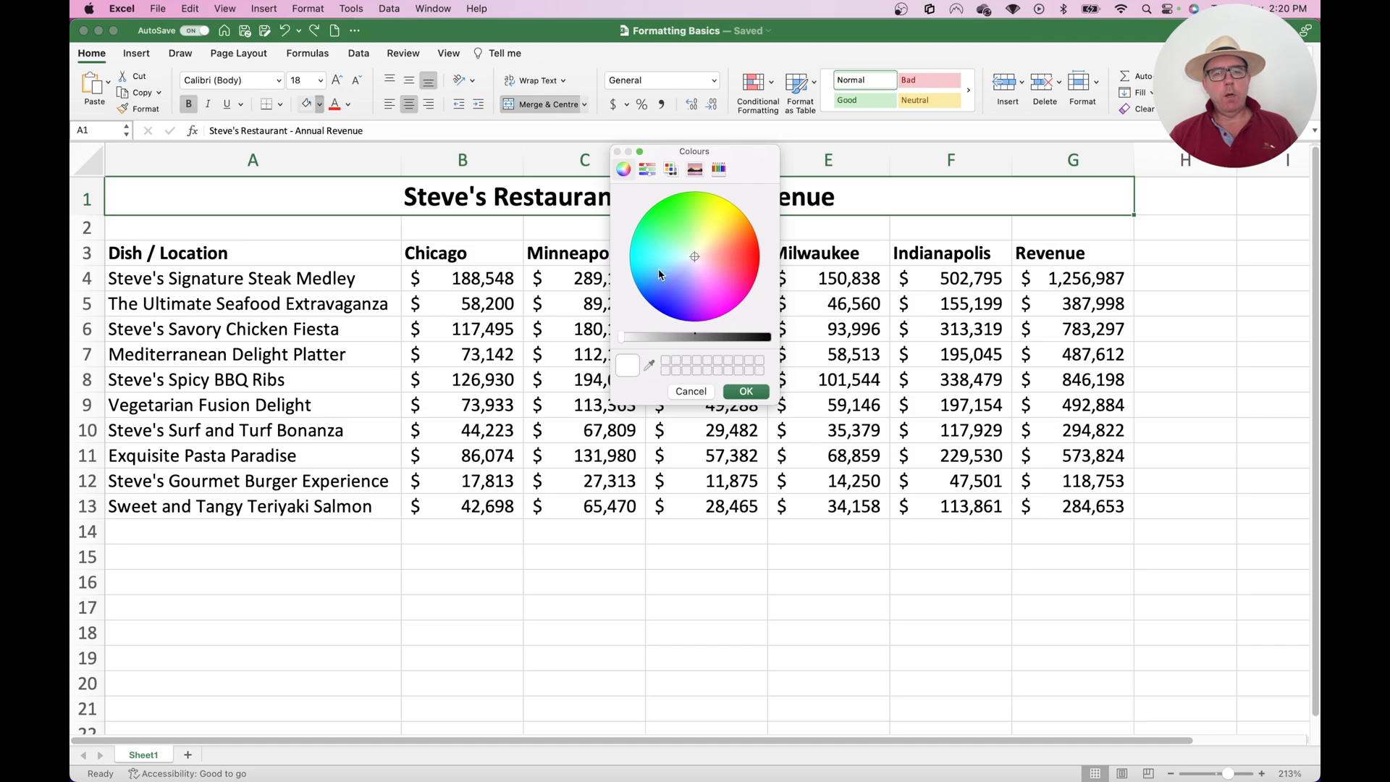
pyautogui.click(691, 391)
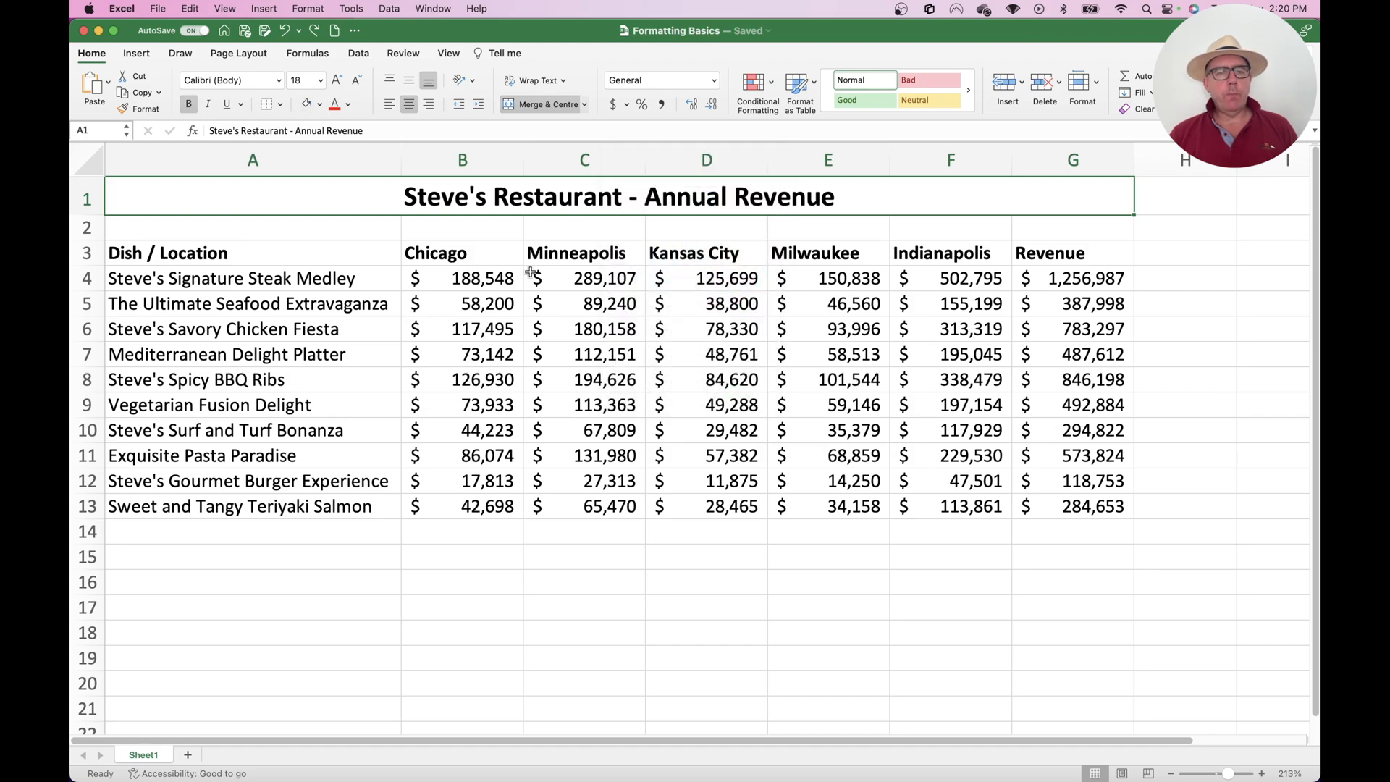
# Fill the merged title with Green, Accent 6, Darker 25% and set its font colour to white
pyautogui.click(319, 104)
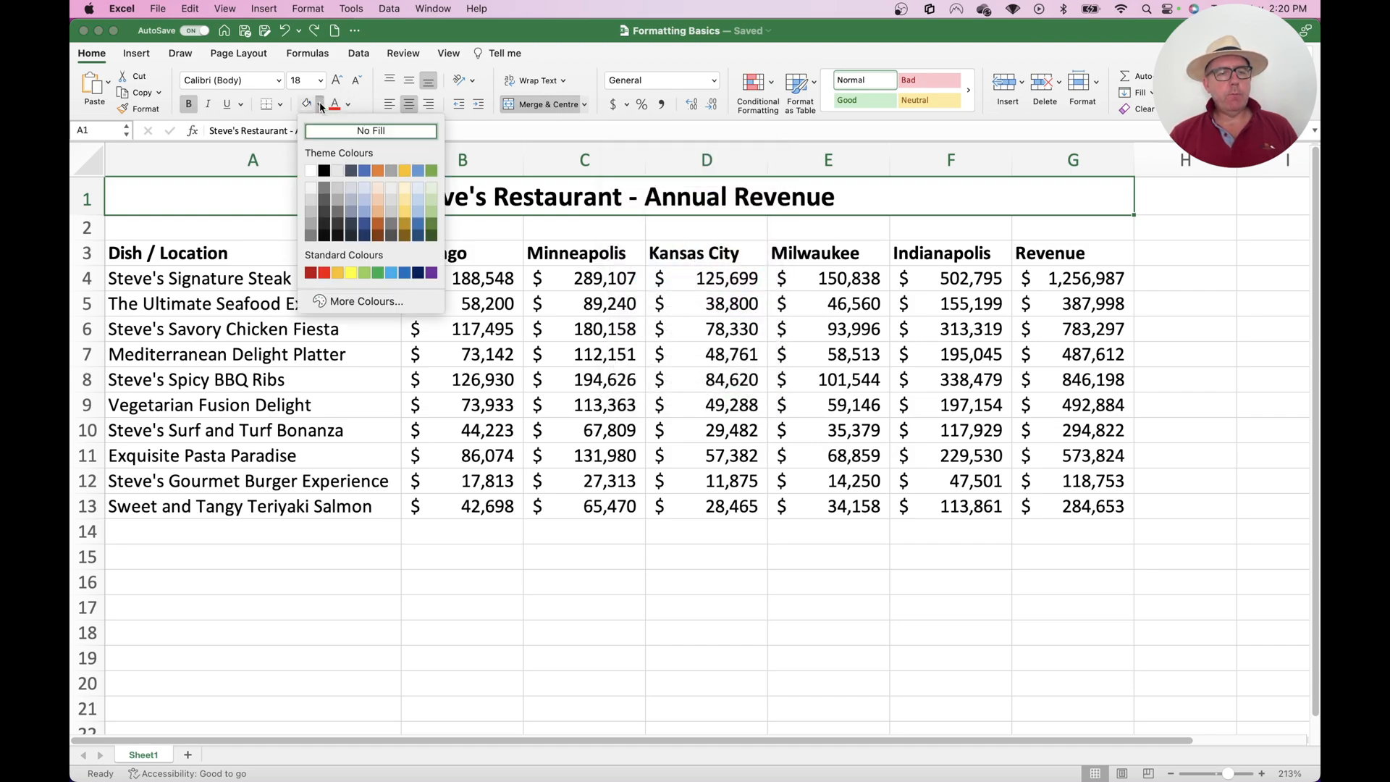
pyautogui.click(432, 225)
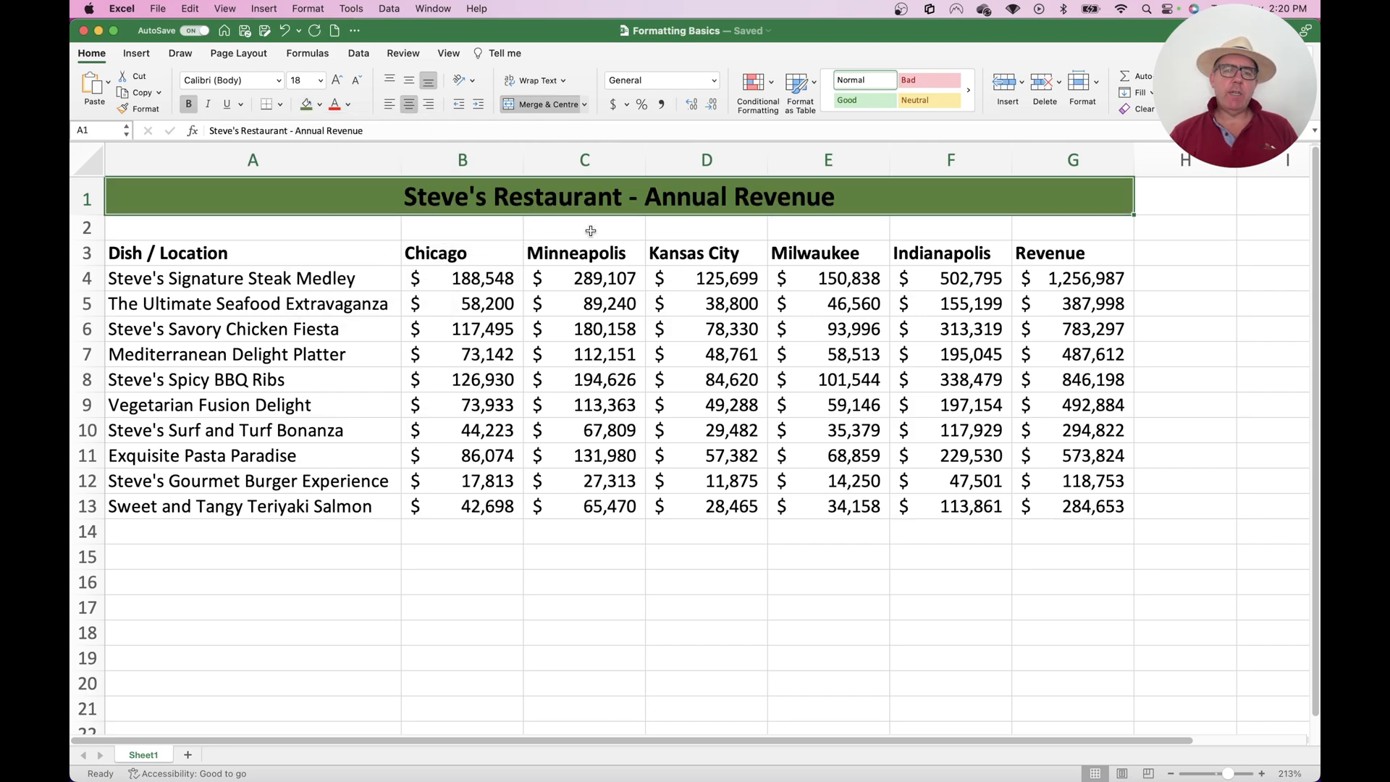
pyautogui.click(348, 105)
pyautogui.click(344, 172)
pyautogui.click(539, 354)
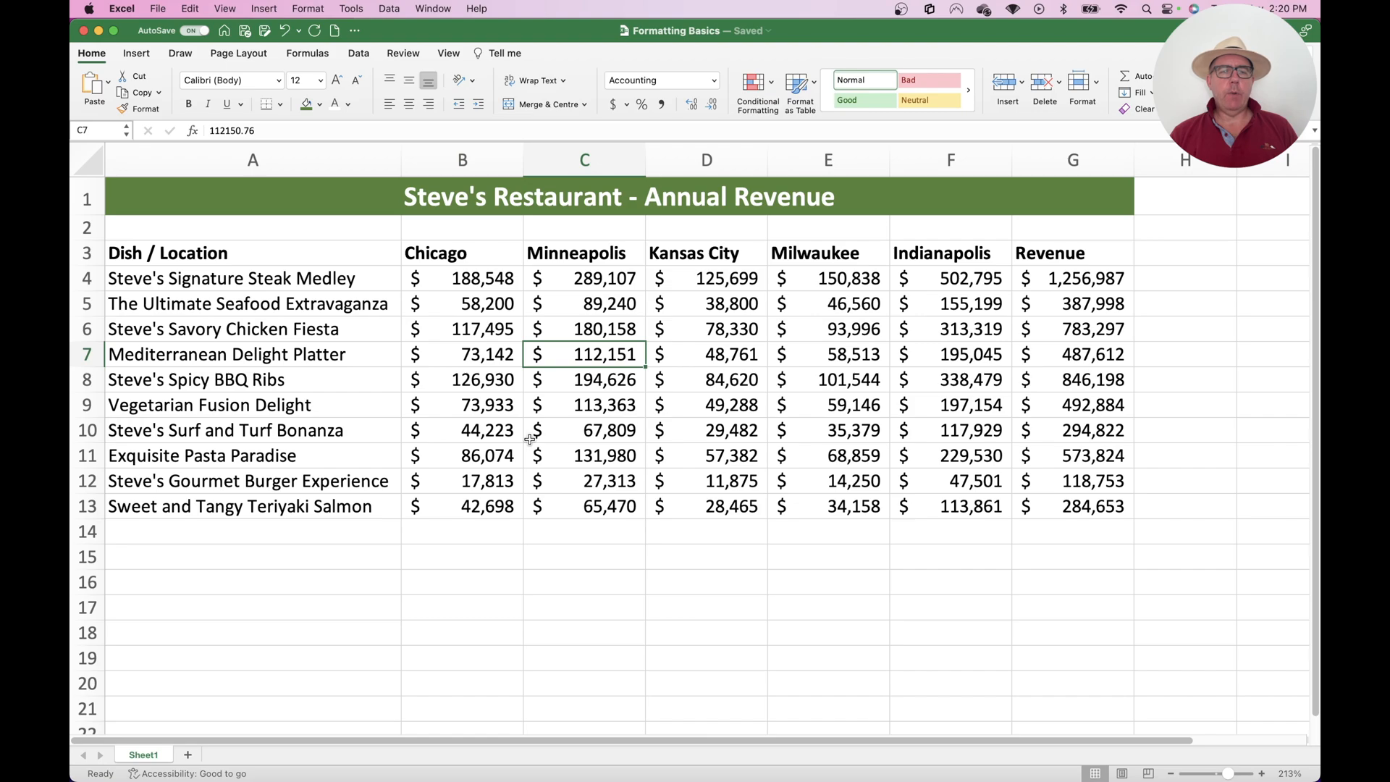
# Fill the header cells A3:G3 with a lighter shade of the title's green
pyautogui.moveTo(297, 253); pyautogui.dragTo(1028, 248)
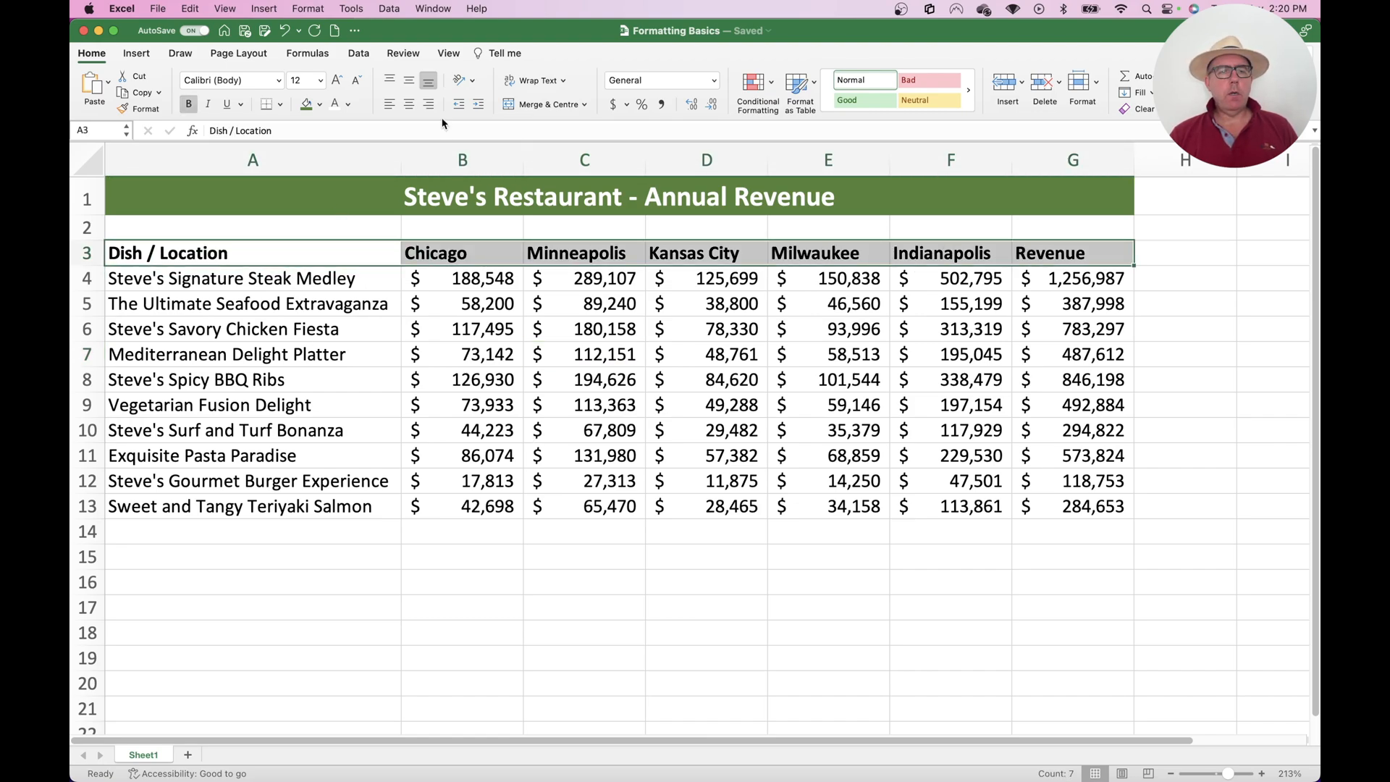
pyautogui.click(319, 105)
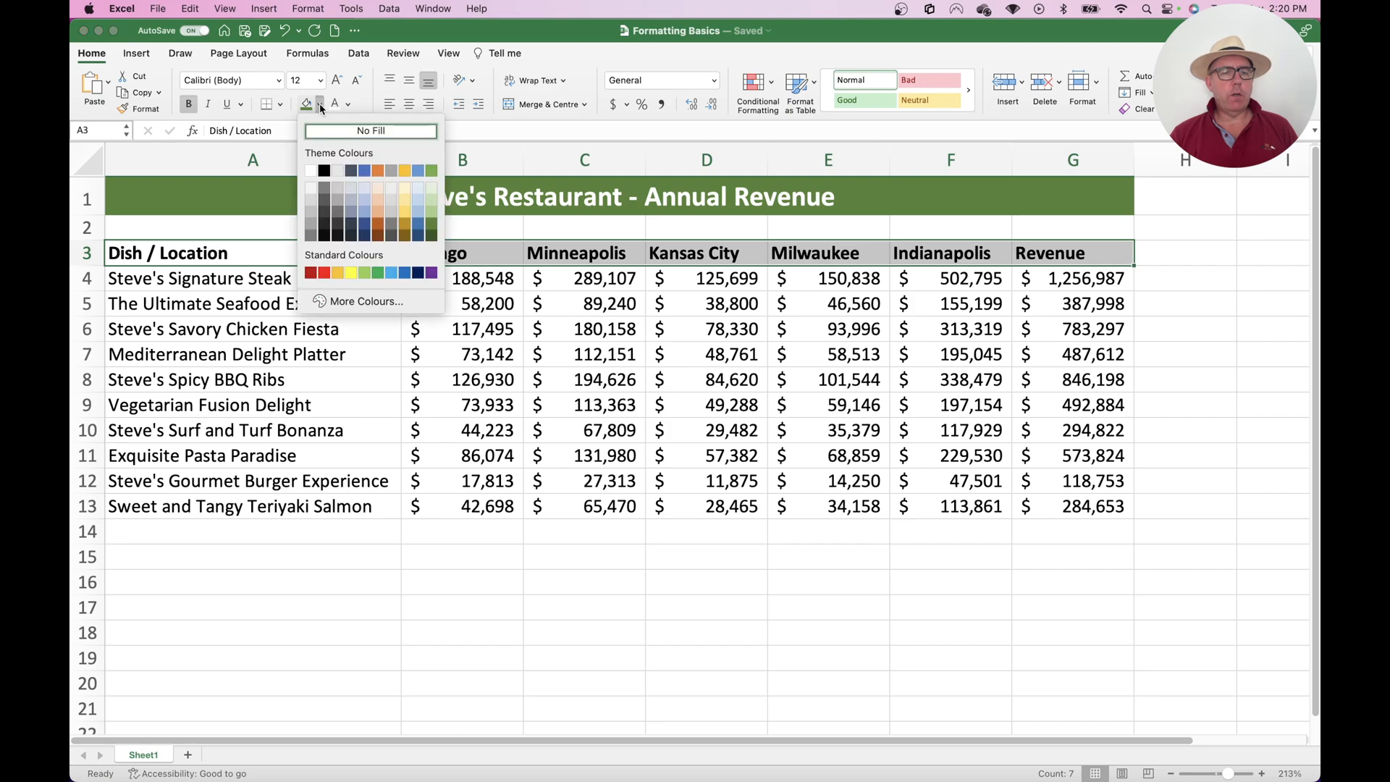
pyautogui.click(432, 218)
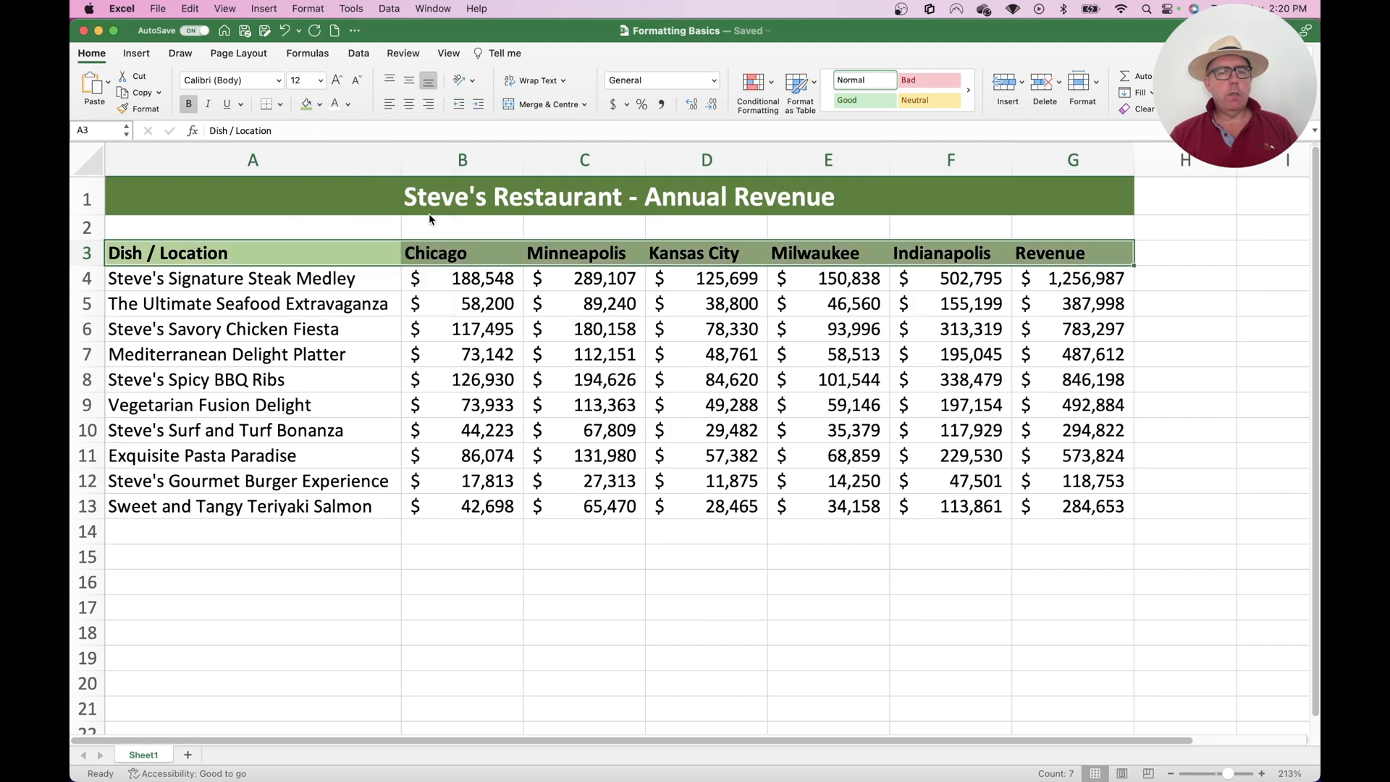
pyautogui.click(436, 315)
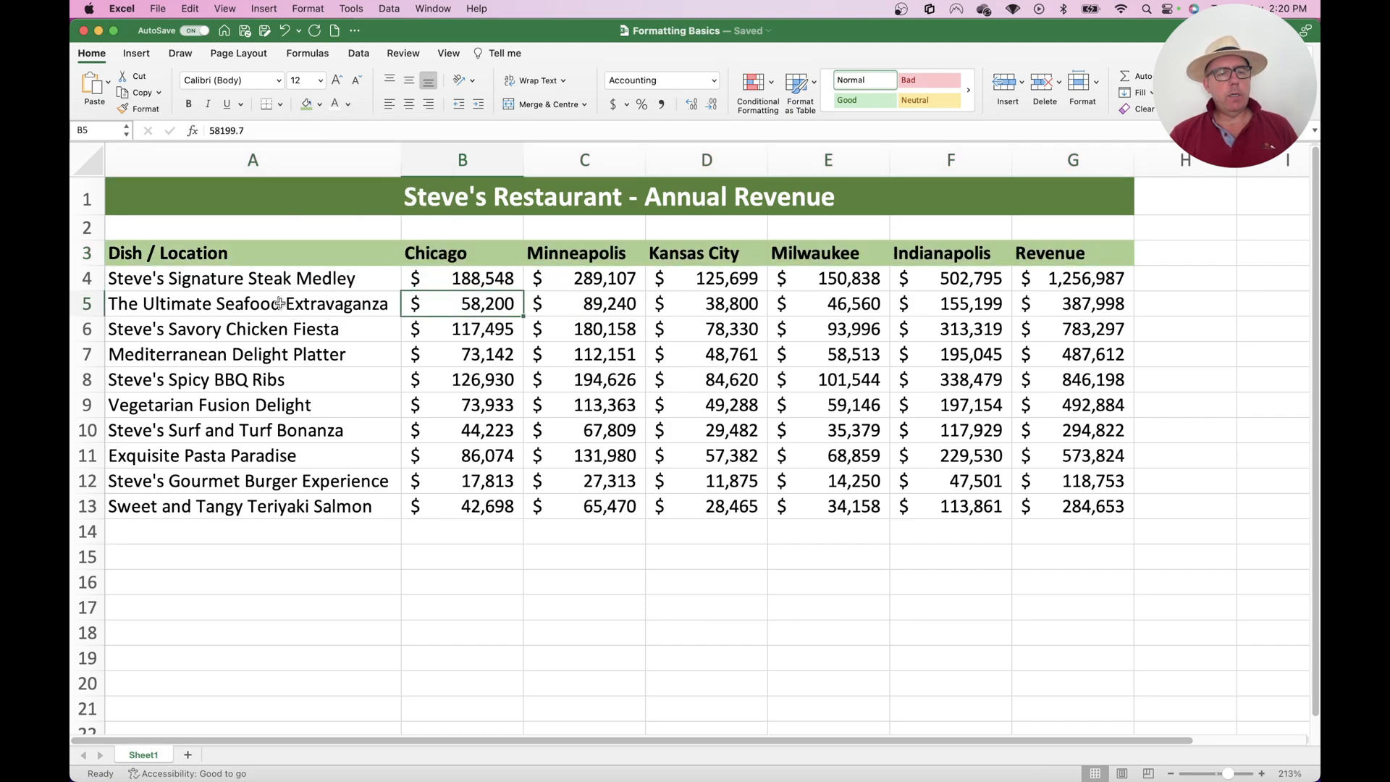
# Fill A5:G5 and A7:G7 with the palest green theme colour to start banding alternate rows
pyautogui.click(1099, 297)
pyautogui.moveTo(1099, 297); pyautogui.dragTo(183, 298)
pyautogui.click(320, 104)
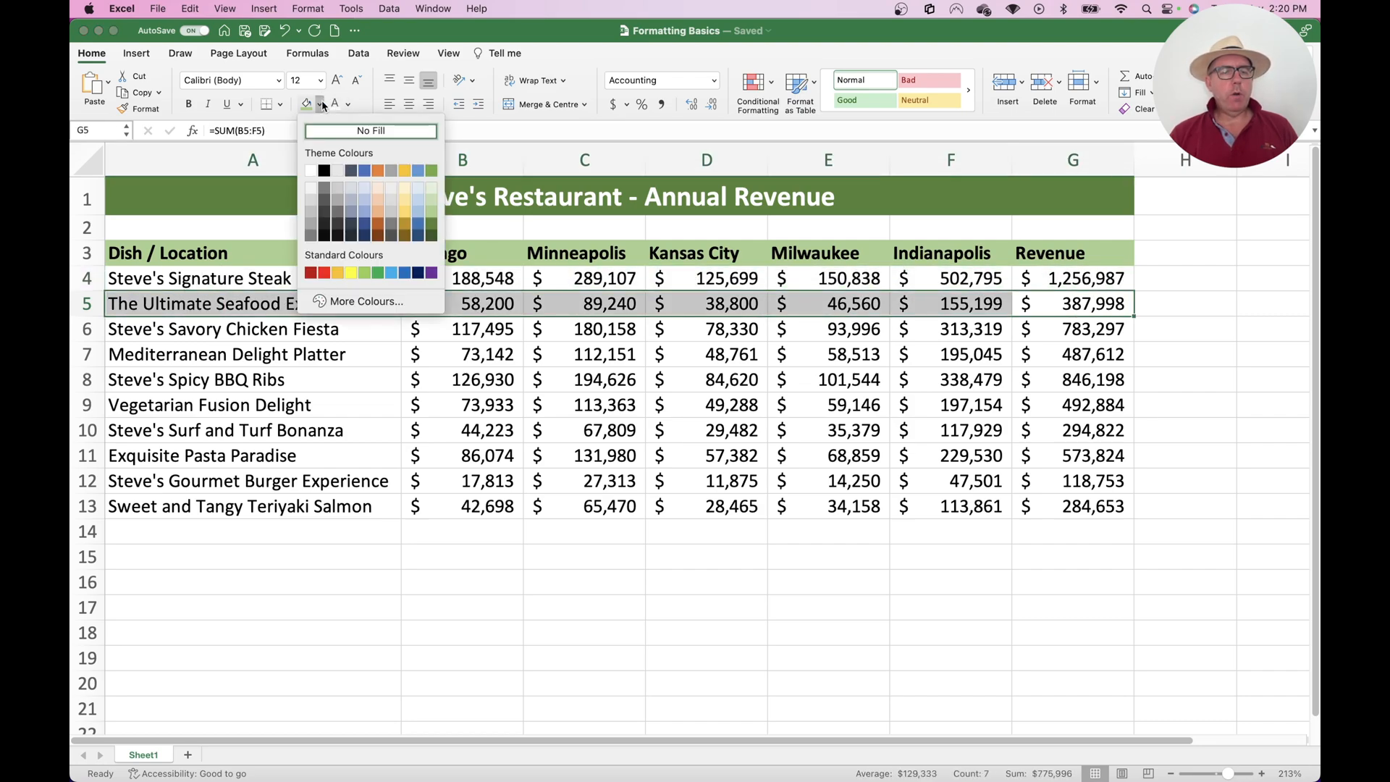
pyautogui.click(431, 190)
pyautogui.moveTo(230, 351); pyautogui.dragTo(1075, 355)
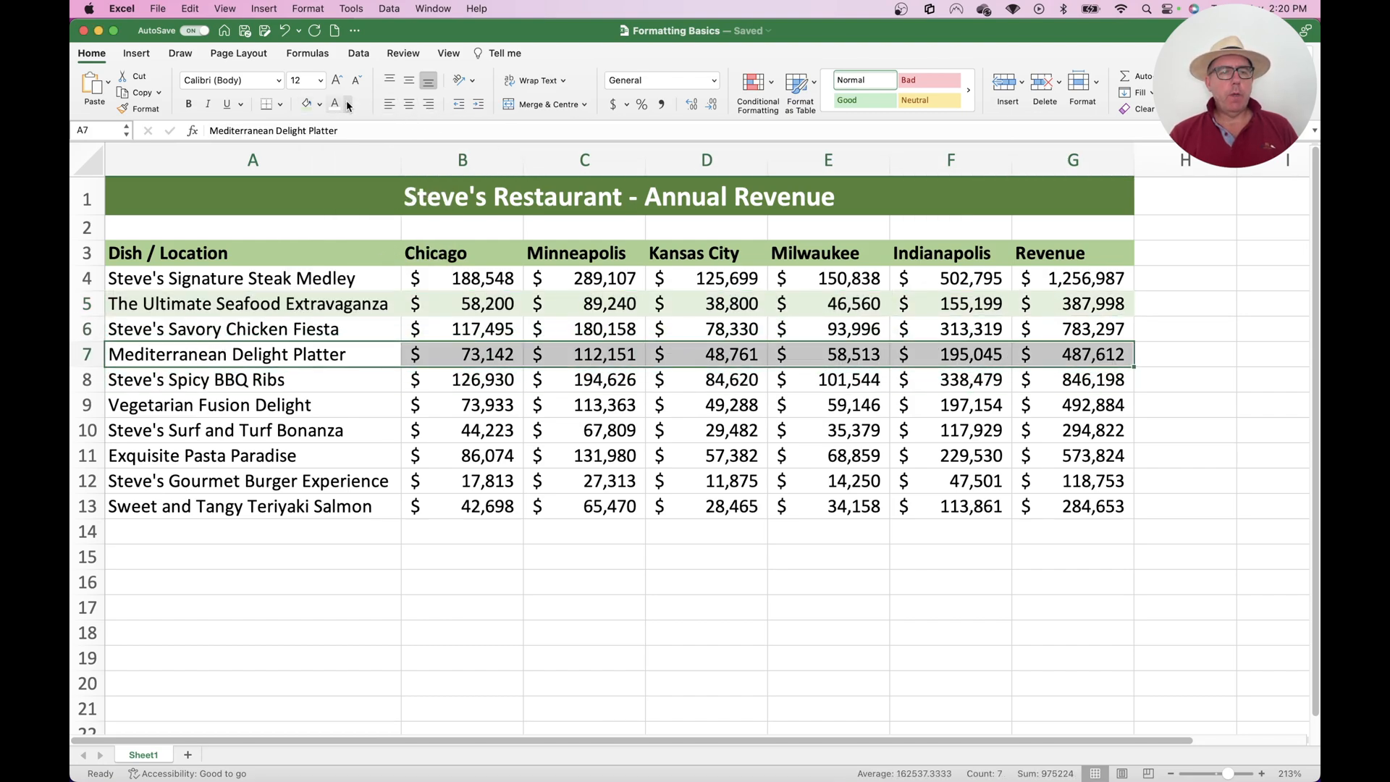
pyautogui.click(306, 103)
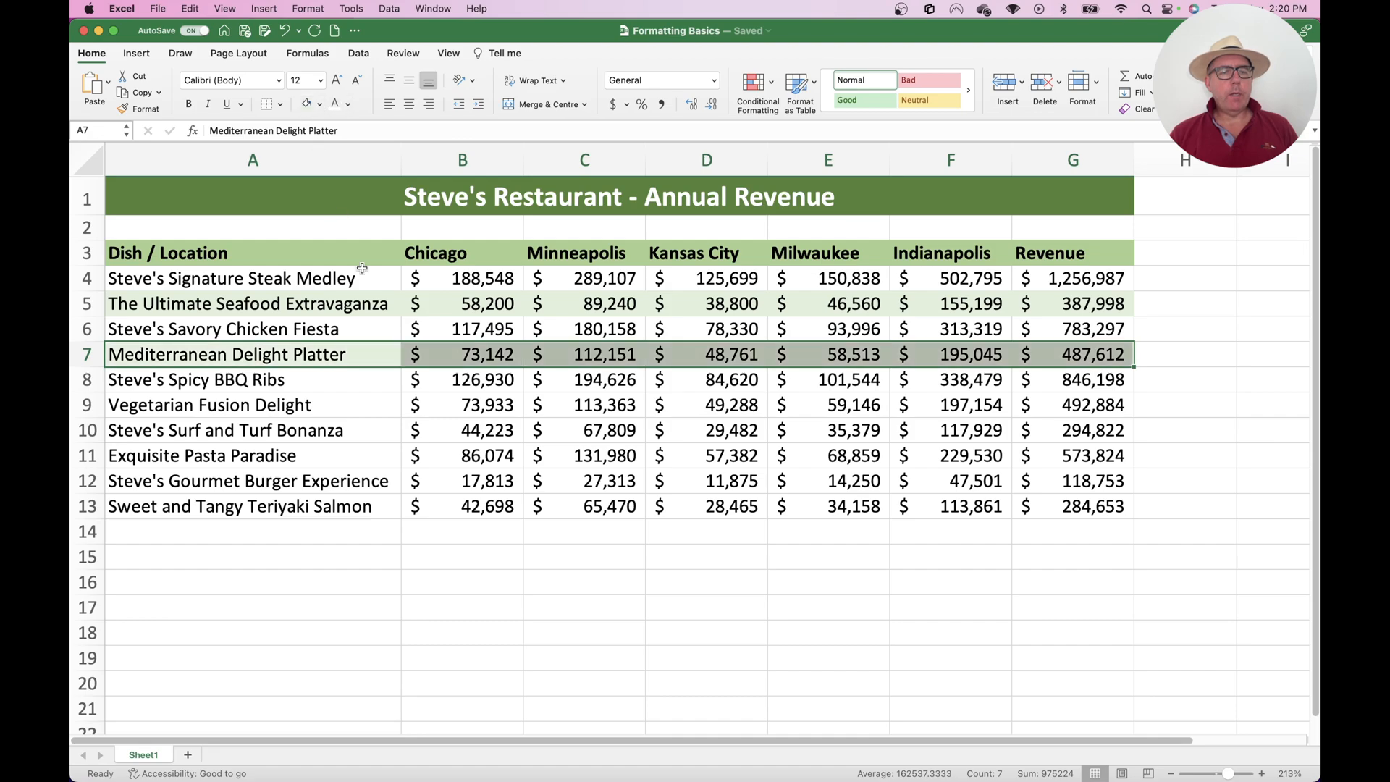
pyautogui.doubleClick(382, 299)
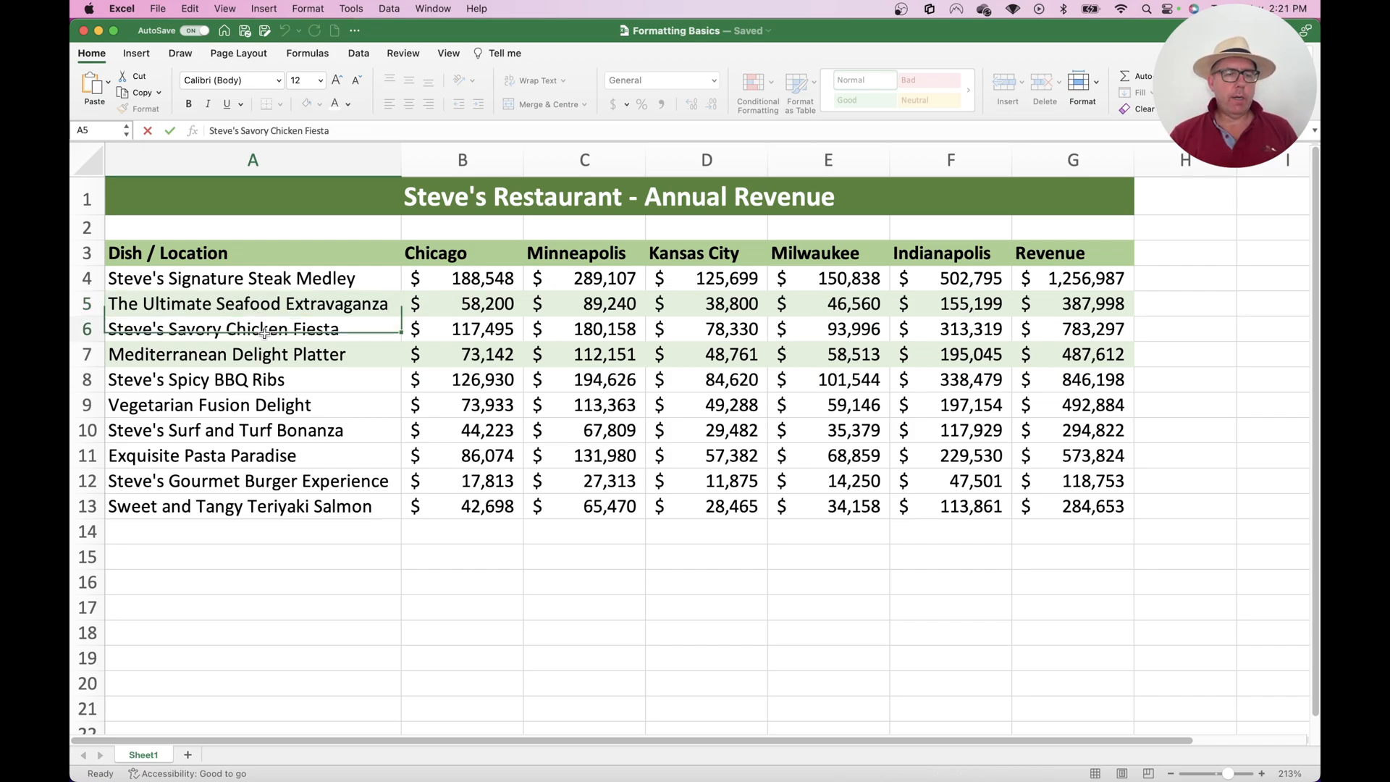
pyautogui.press('Return')
# Copy the formatting of A5:G5 onto rows 9, 11 and 13 with the Format Painter kept active
pyautogui.moveTo(253, 303); pyautogui.dragTo(1057, 305)
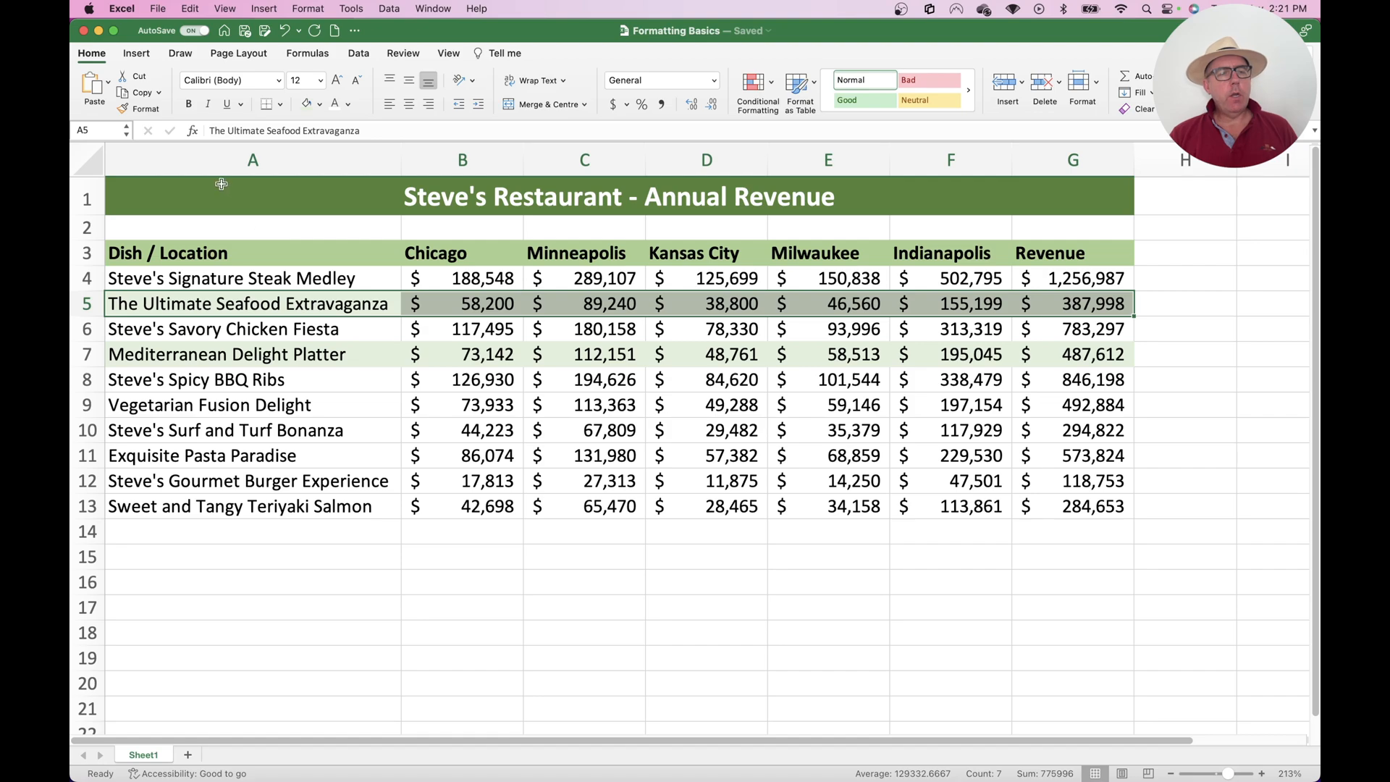
pyautogui.click(146, 110)
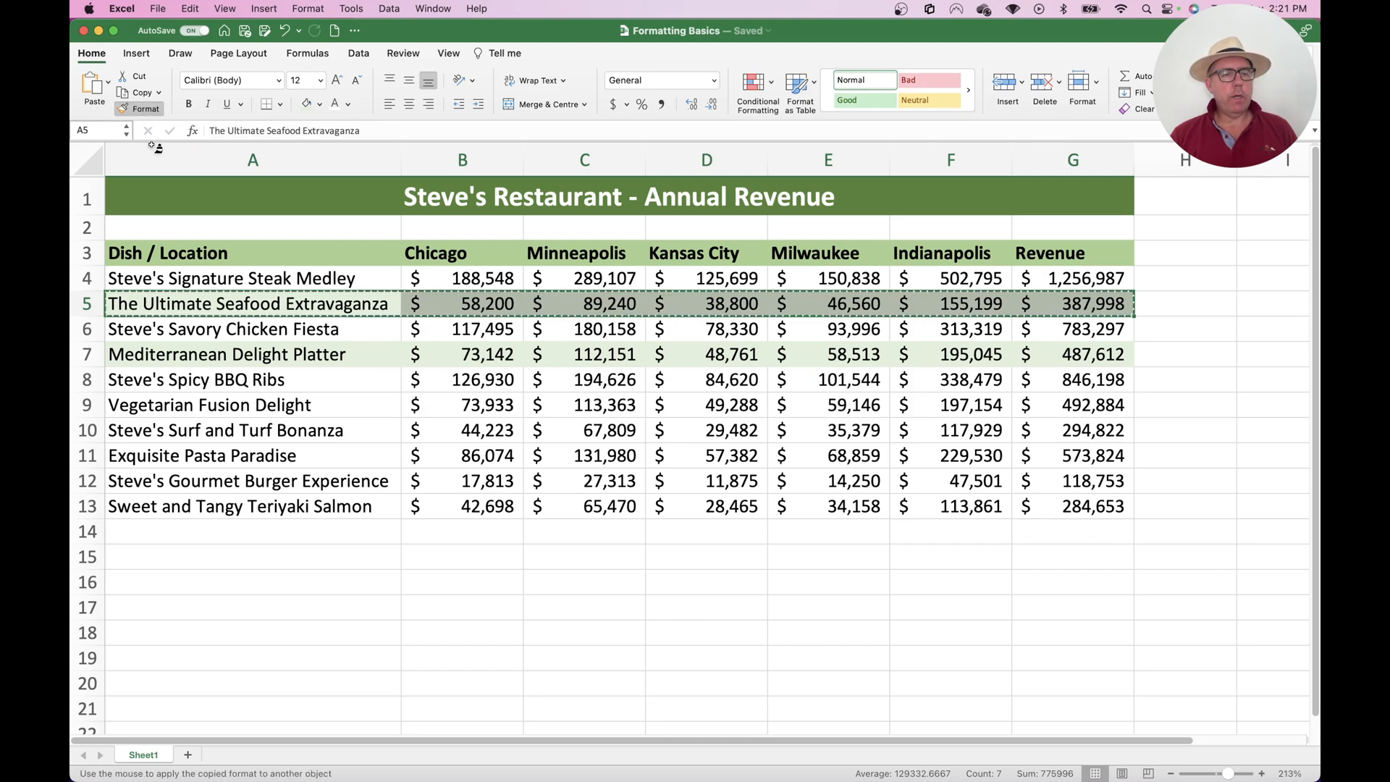
pyautogui.click(154, 410)
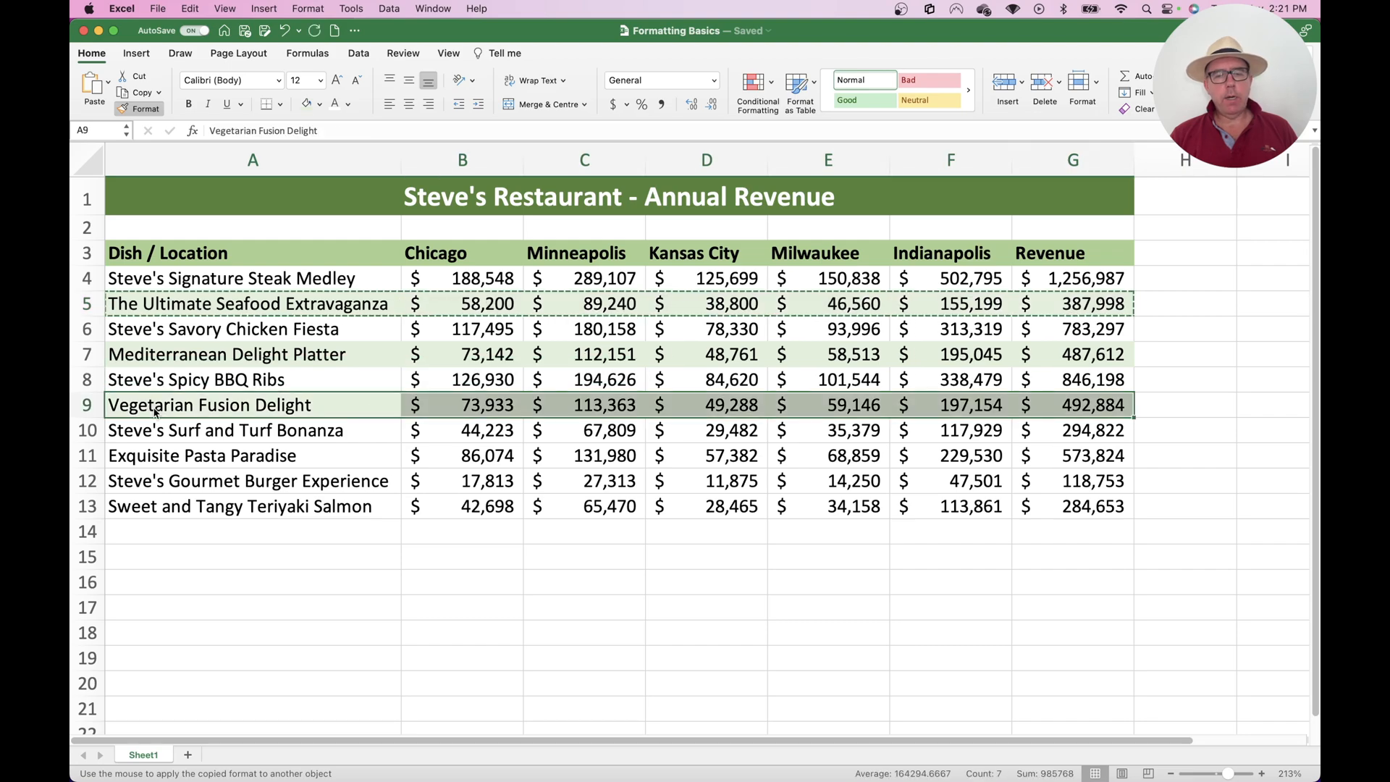
pyautogui.click(158, 459)
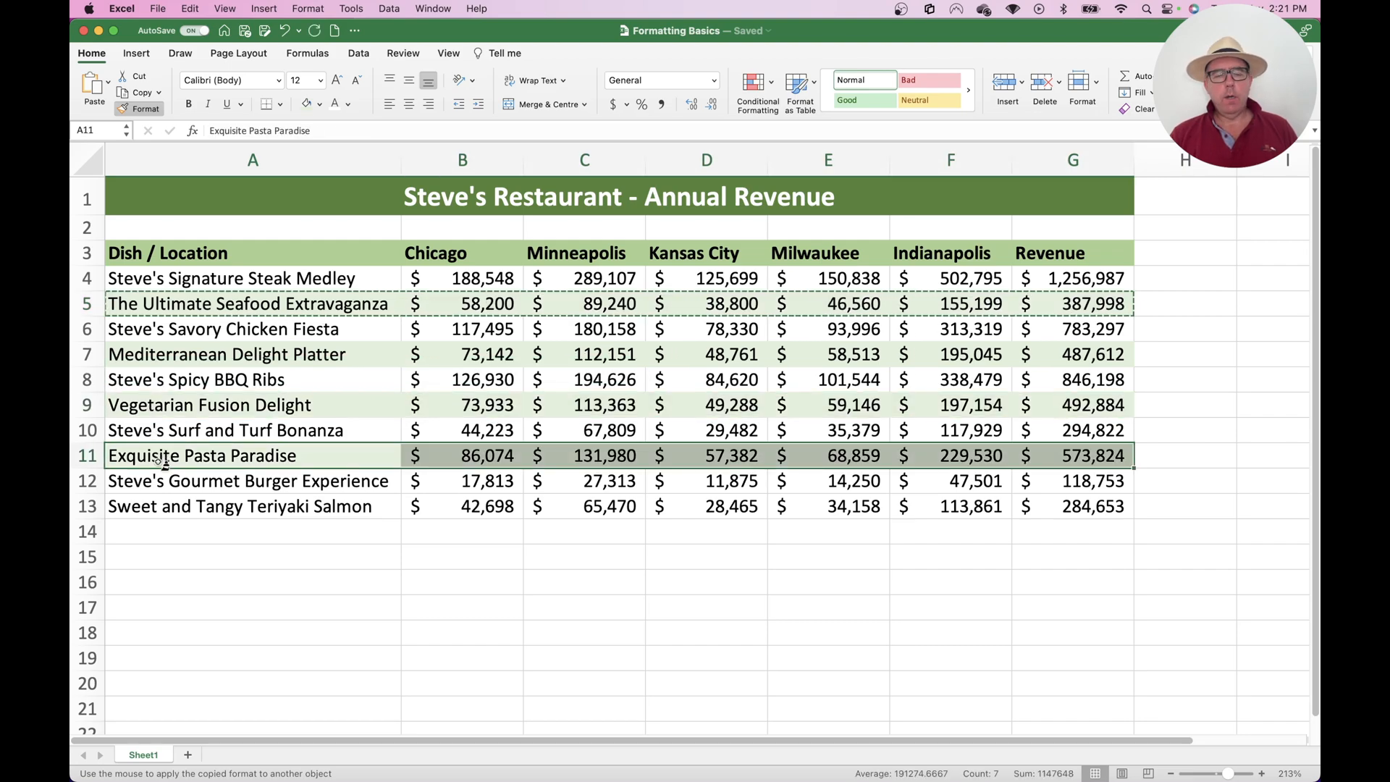
pyautogui.click(174, 506)
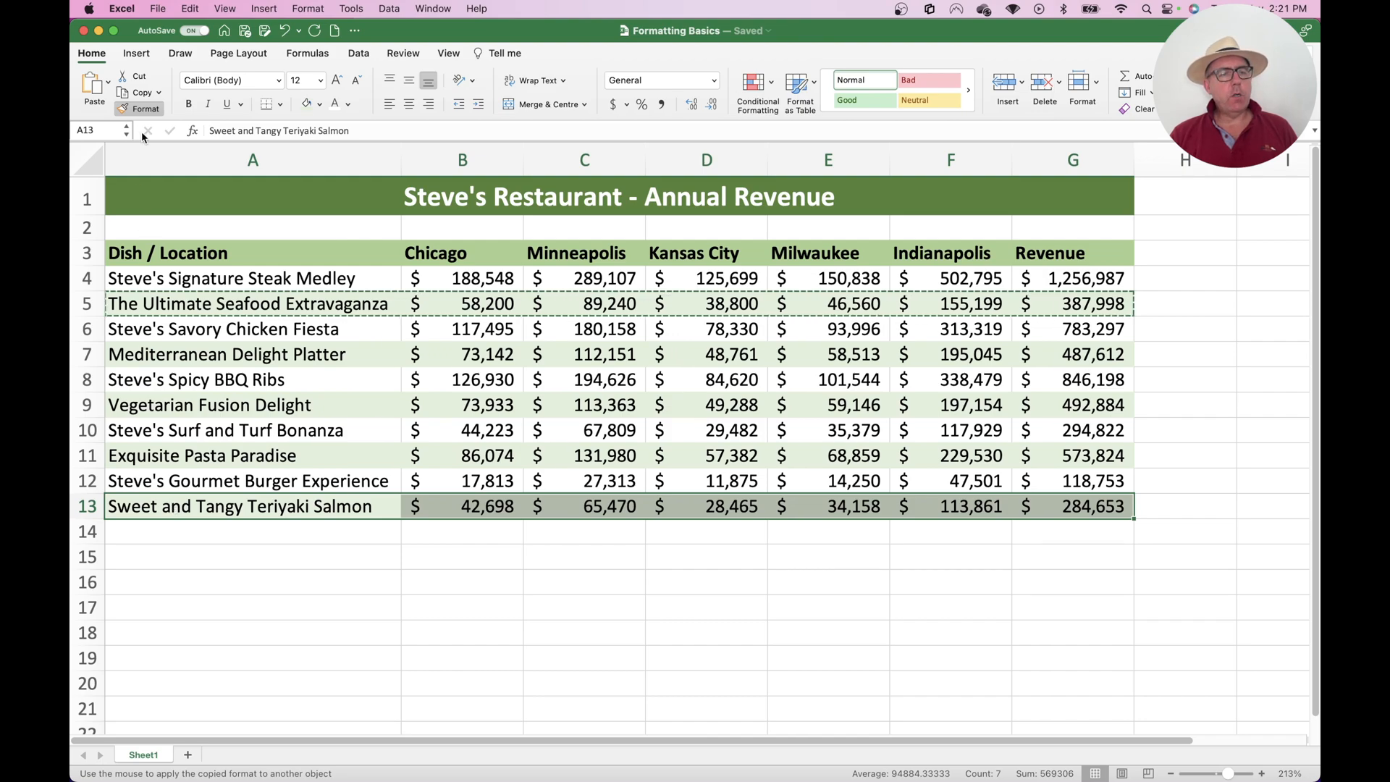
pyautogui.click(142, 107)
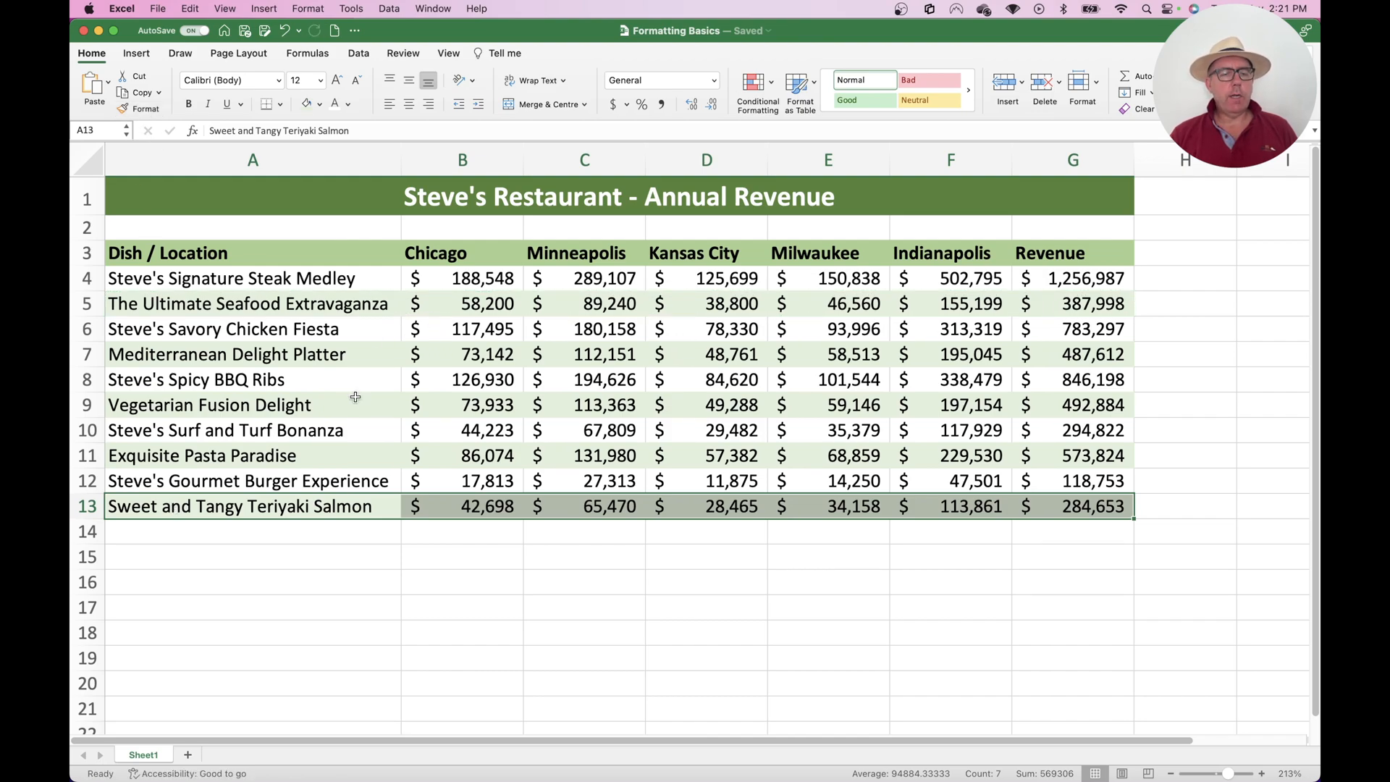
pyautogui.click(440, 384)
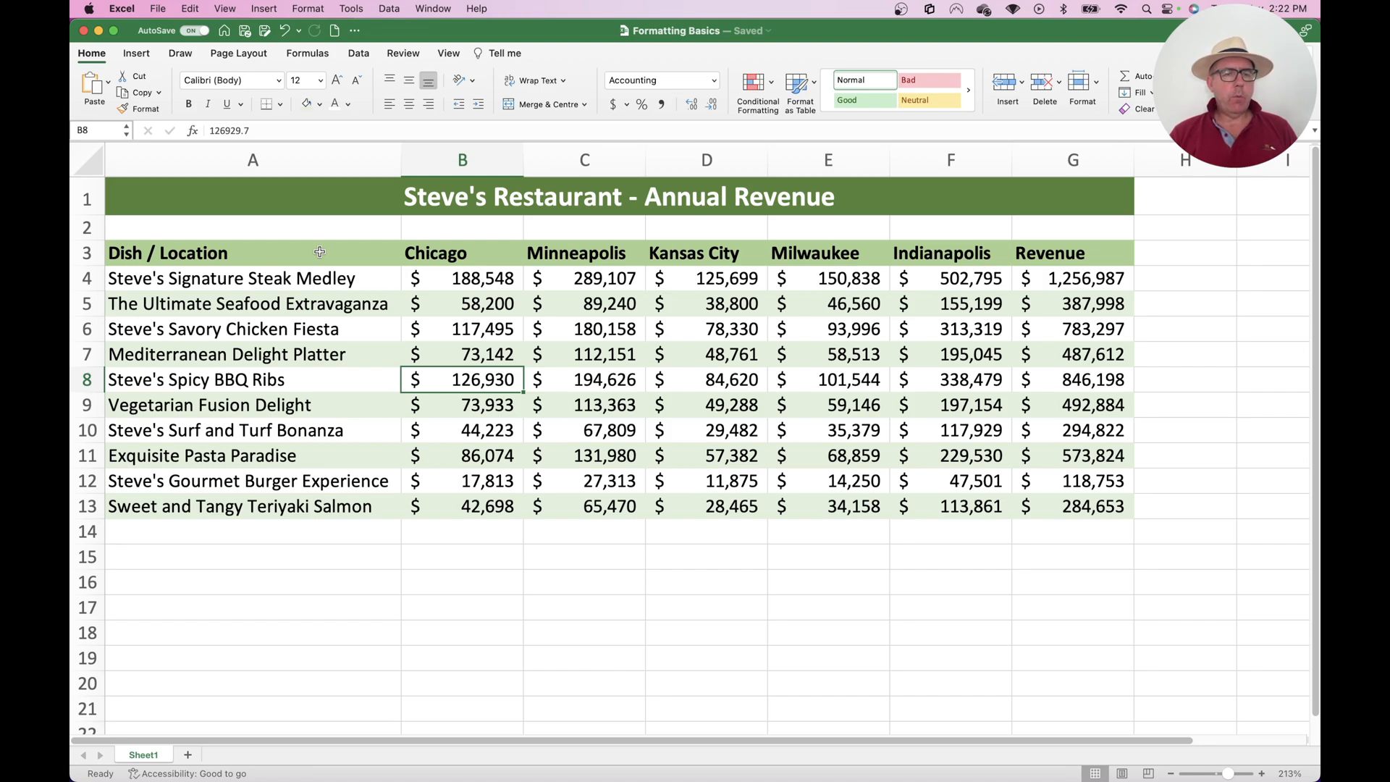
# Add a bottom border to the header cells A3:G3
pyautogui.moveTo(319, 252); pyautogui.dragTo(1029, 253)
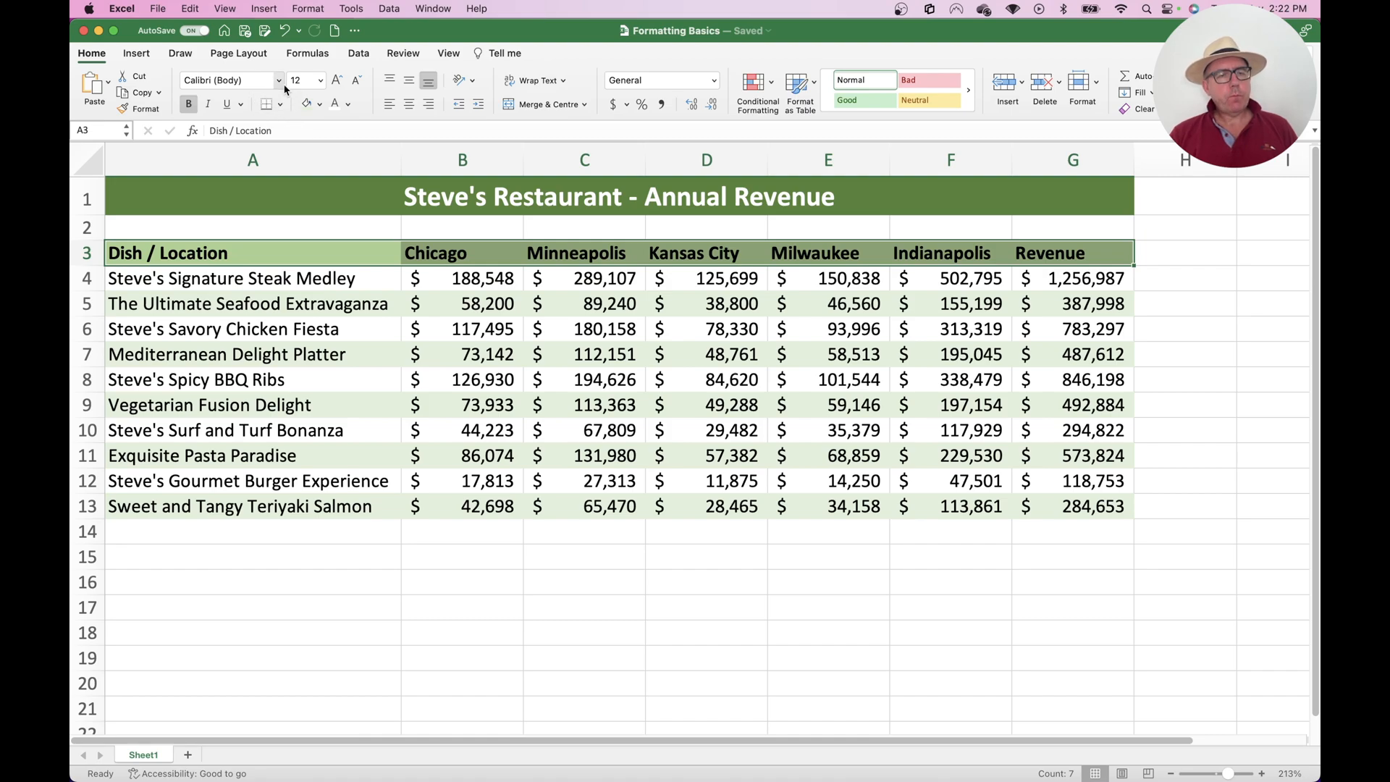
pyautogui.click(280, 105)
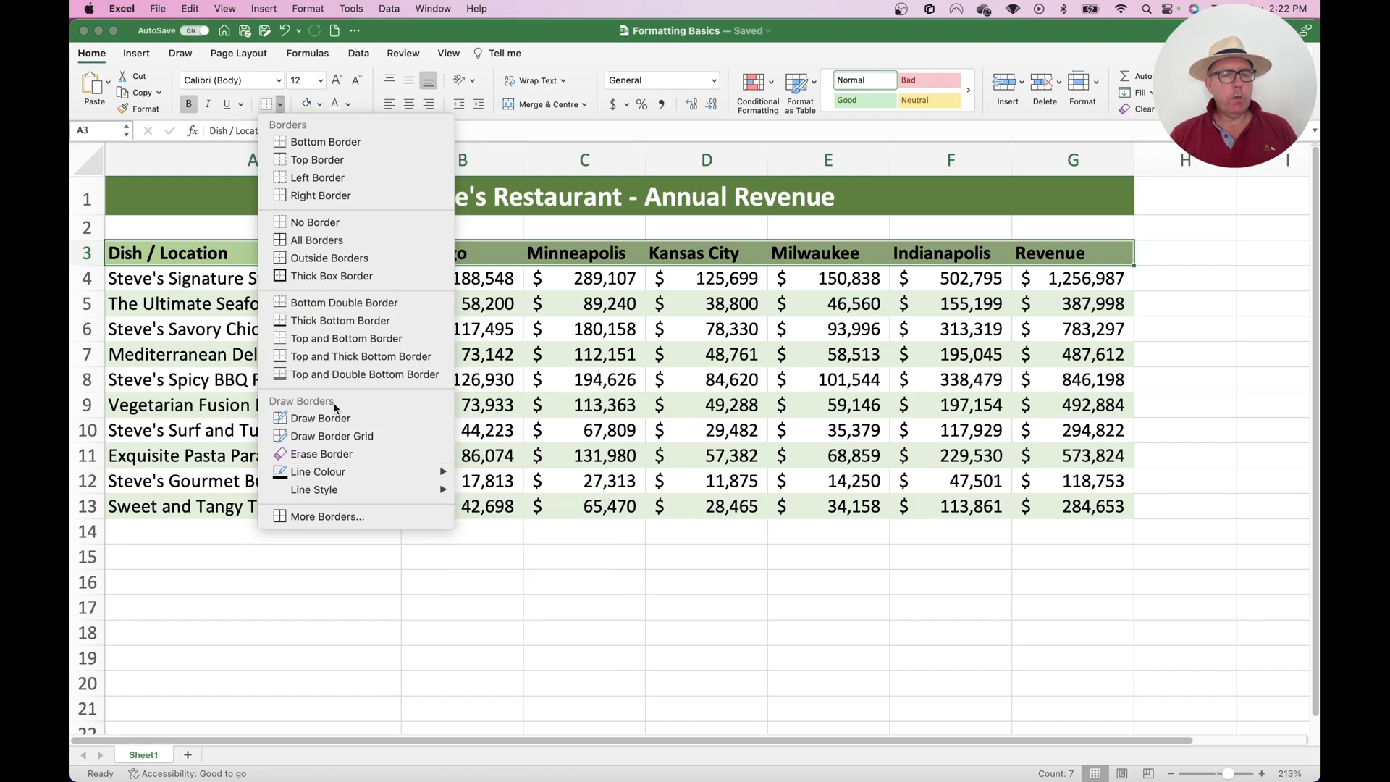
pyautogui.click(315, 142)
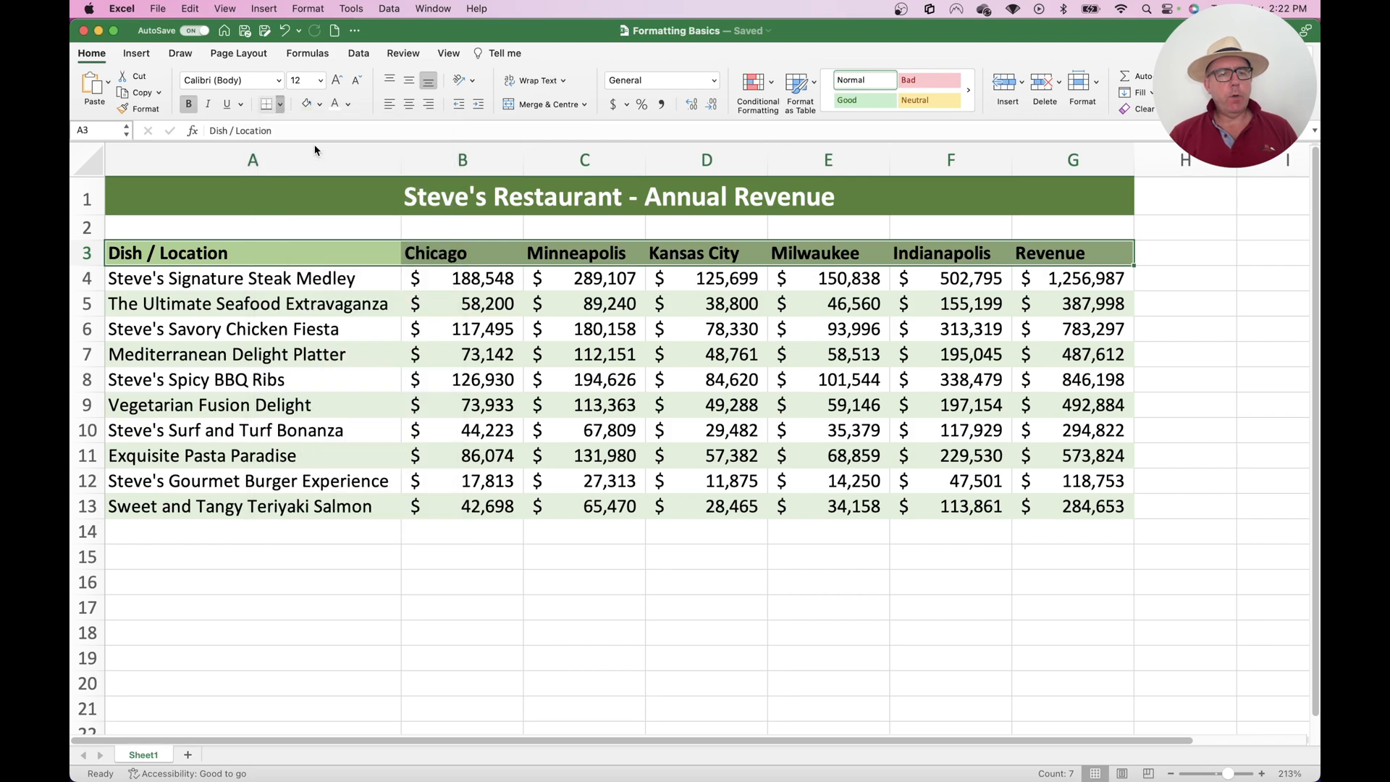
pyautogui.click(481, 324)
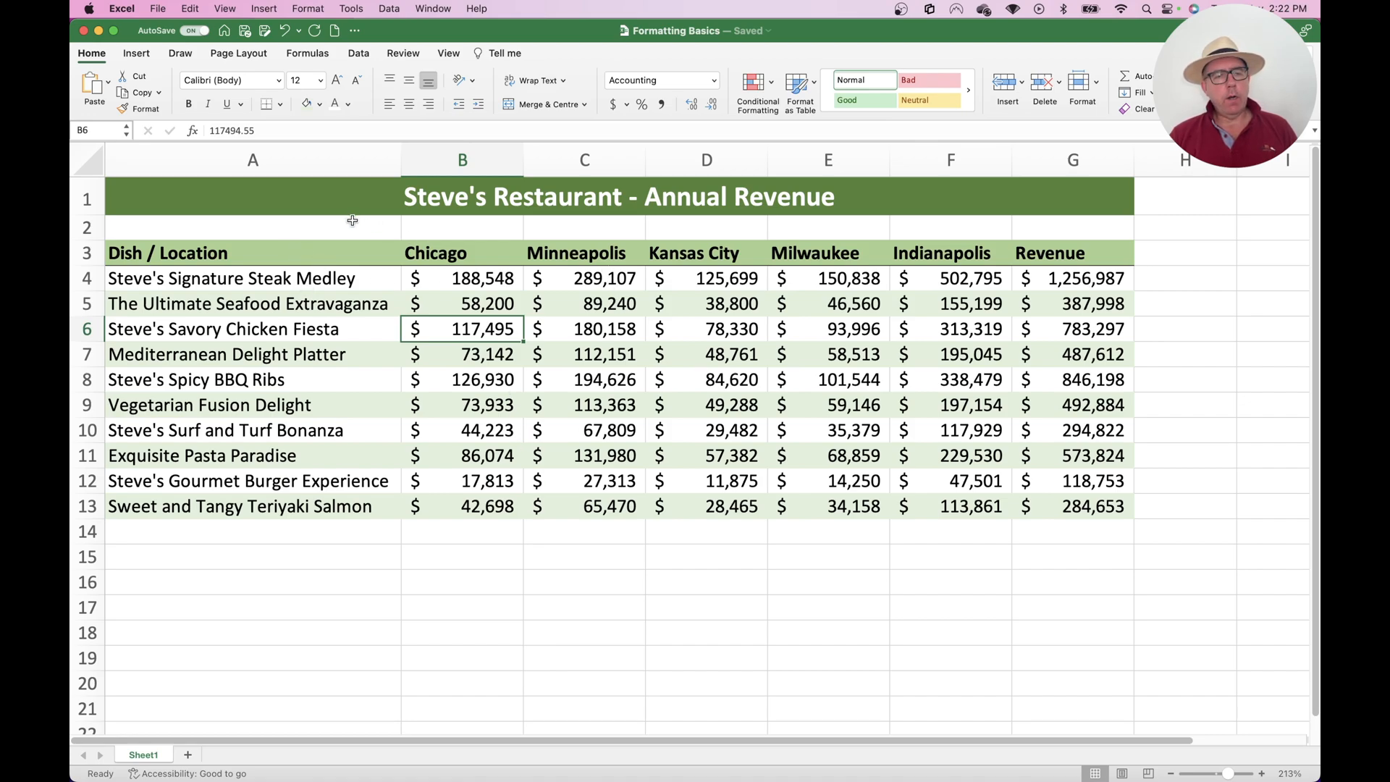
pyautogui.moveTo(346, 255); pyautogui.dragTo(341, 507)
pyautogui.moveTo(493, 255); pyautogui.dragTo(488, 513)
pyautogui.moveTo(595, 255); pyautogui.dragTo(593, 500)
pyautogui.moveTo(718, 248); pyautogui.dragTo(719, 496)
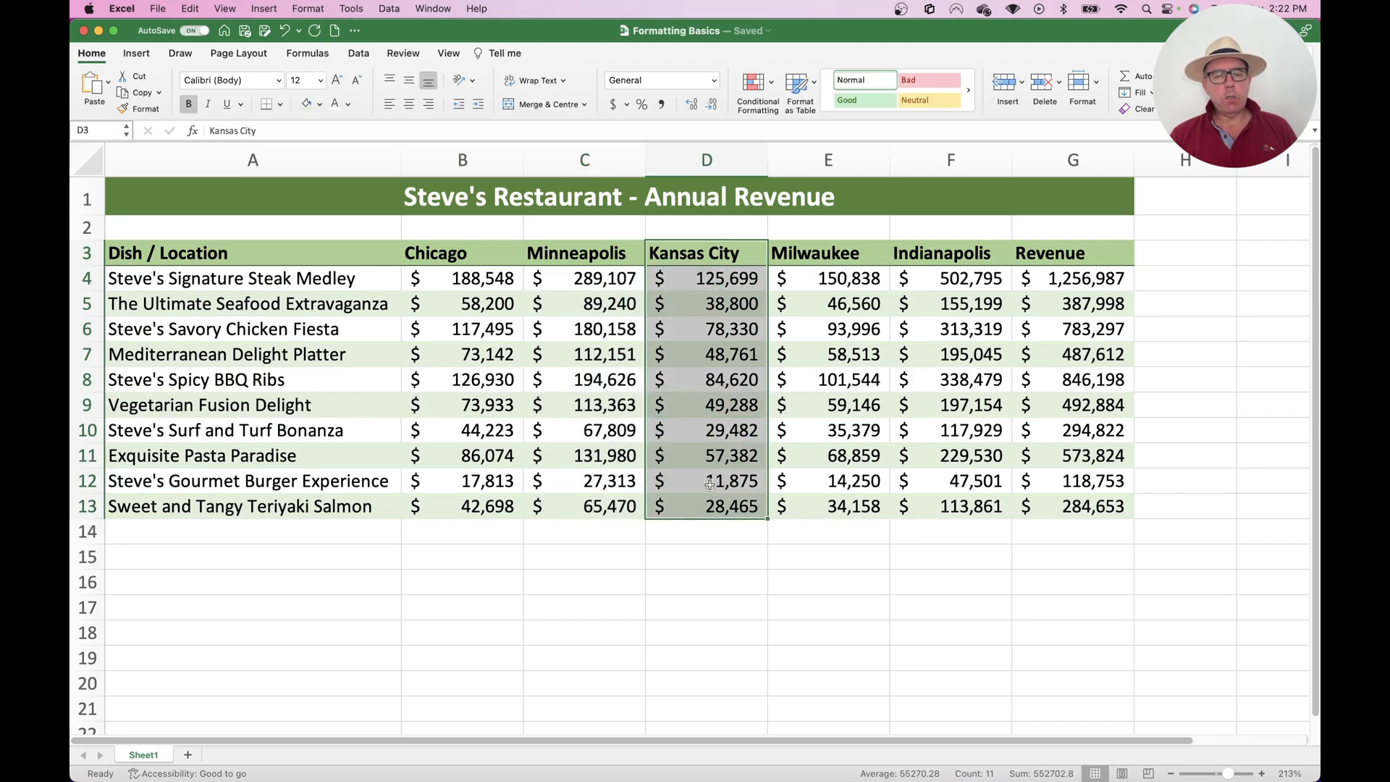
pyautogui.click(842, 250)
pyautogui.moveTo(842, 251); pyautogui.dragTo(832, 503)
pyautogui.moveTo(973, 257); pyautogui.dragTo(948, 506)
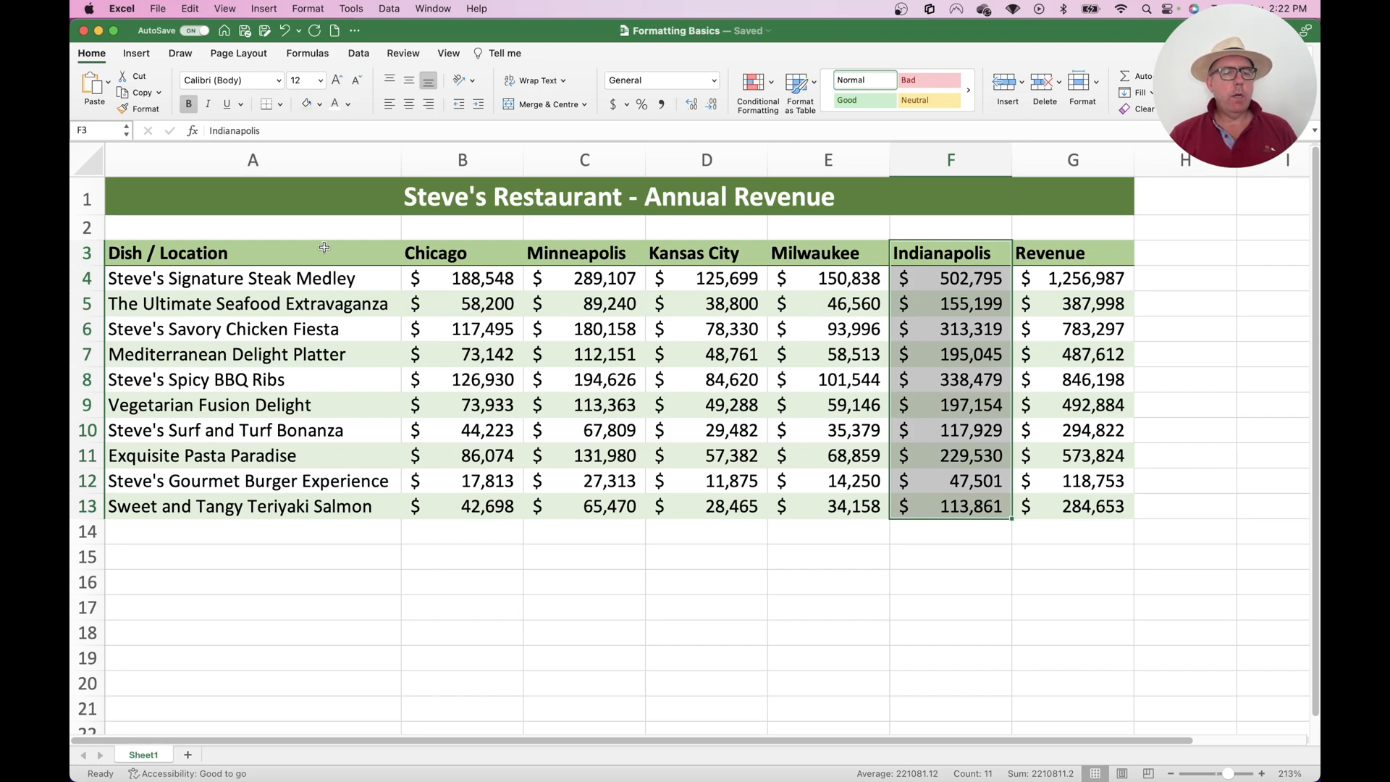
# Select rows 3 to 13 of each column A through G as separate ranges and add a right border to them
pyautogui.moveTo(325, 252); pyautogui.dragTo(358, 500)
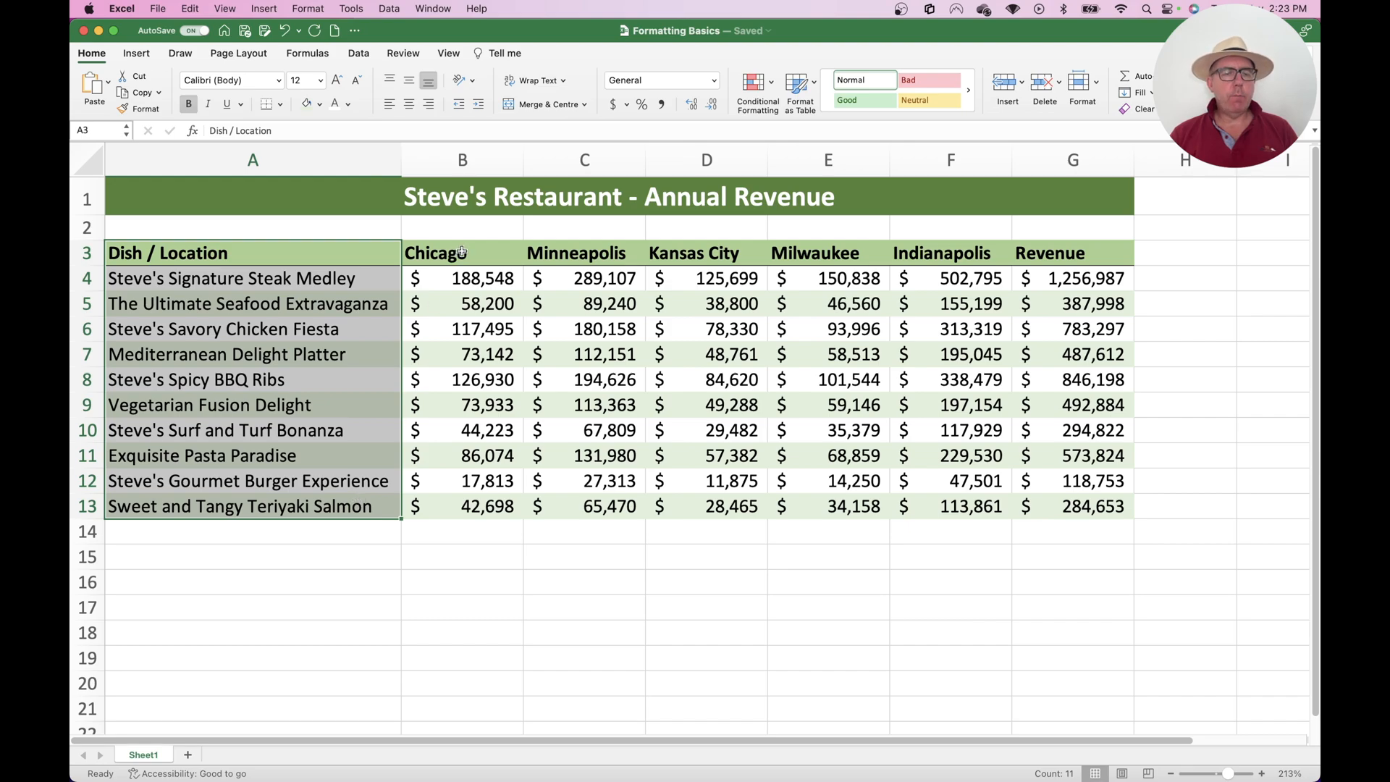
pyautogui.moveTo(462, 255); pyautogui.dragTo(477, 499)
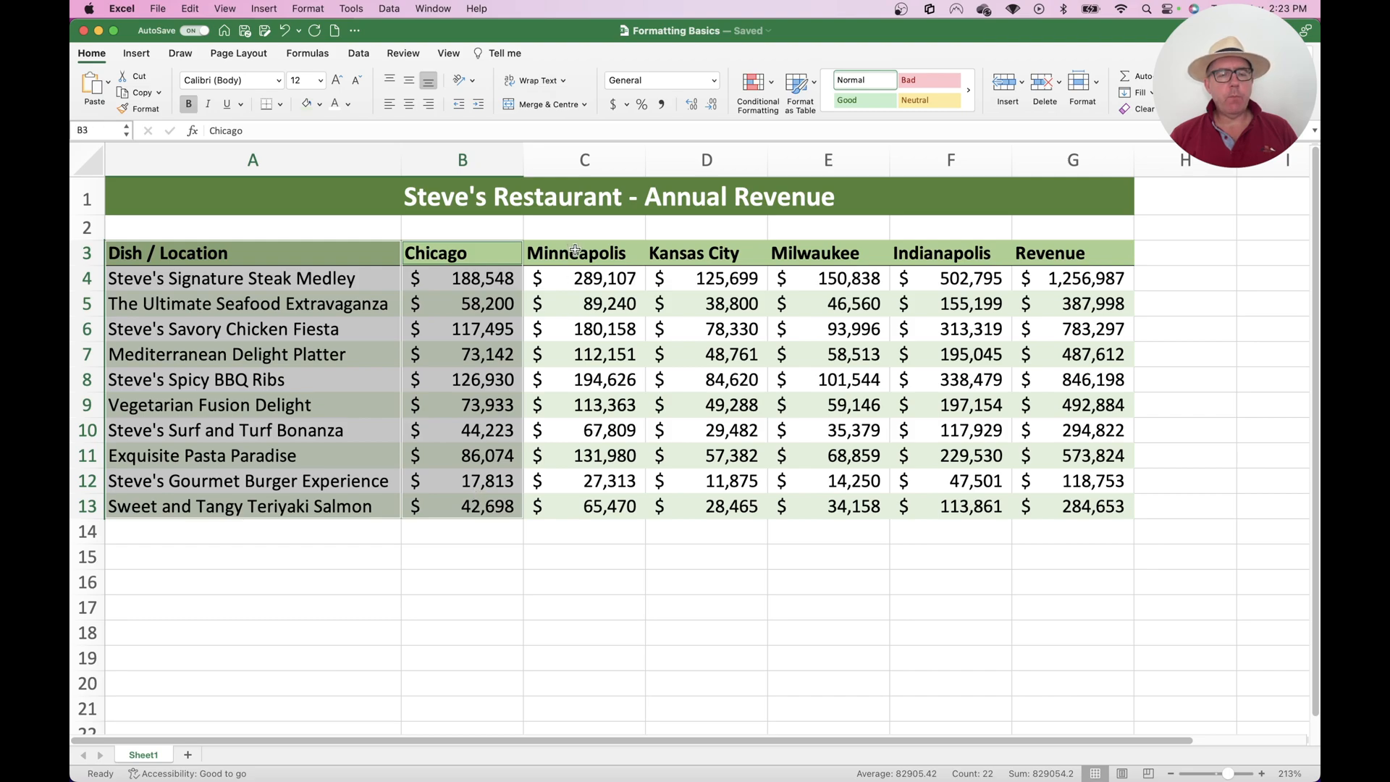
pyautogui.moveTo(575, 251); pyautogui.dragTo(605, 512)
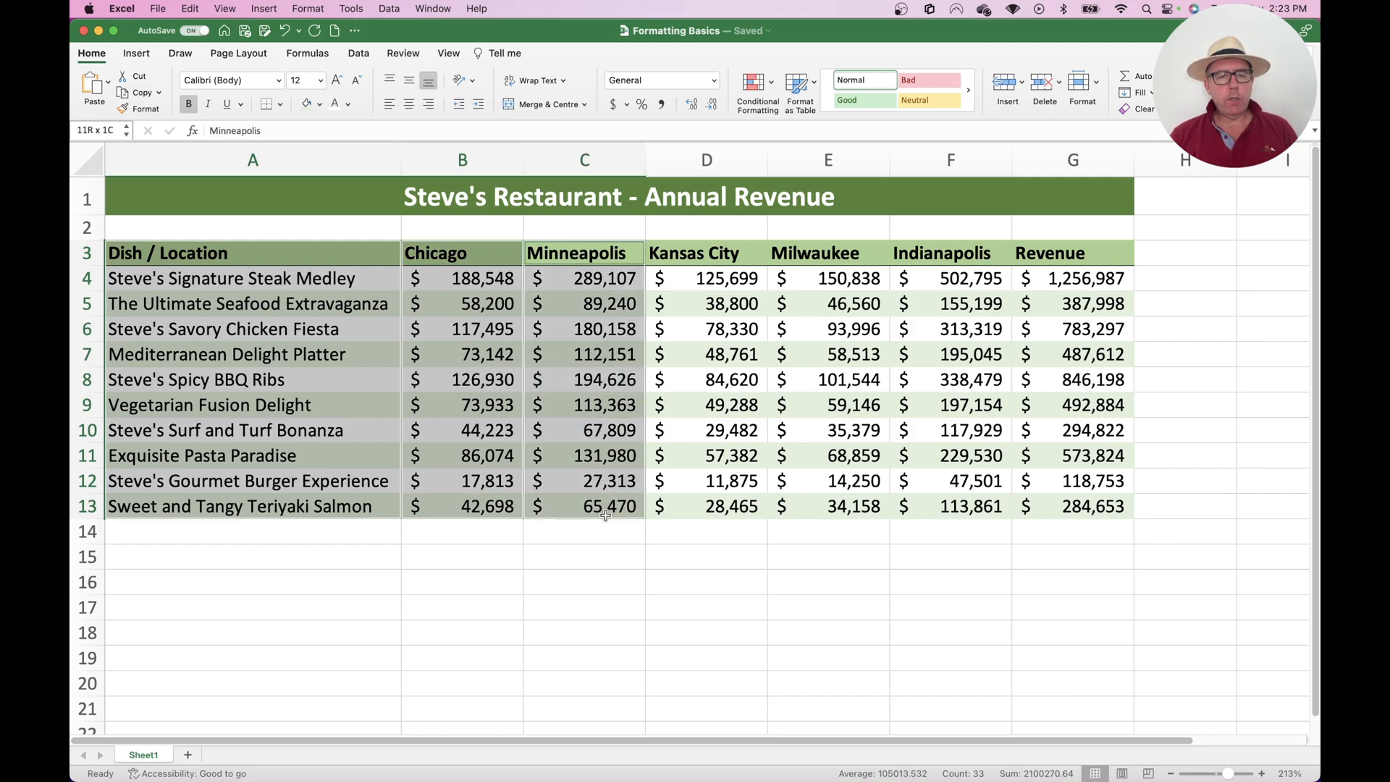
pyautogui.moveTo(705, 250); pyautogui.dragTo(736, 506)
pyautogui.keyDown('super'); pyautogui.click(849, 252); pyautogui.keyUp('super')
pyautogui.moveTo(849, 253); pyautogui.dragTo(852, 507)
pyautogui.keyDown('super'); pyautogui.click(960, 253); pyautogui.keyUp('super')
pyautogui.moveTo(960, 253); pyautogui.dragTo(954, 502)
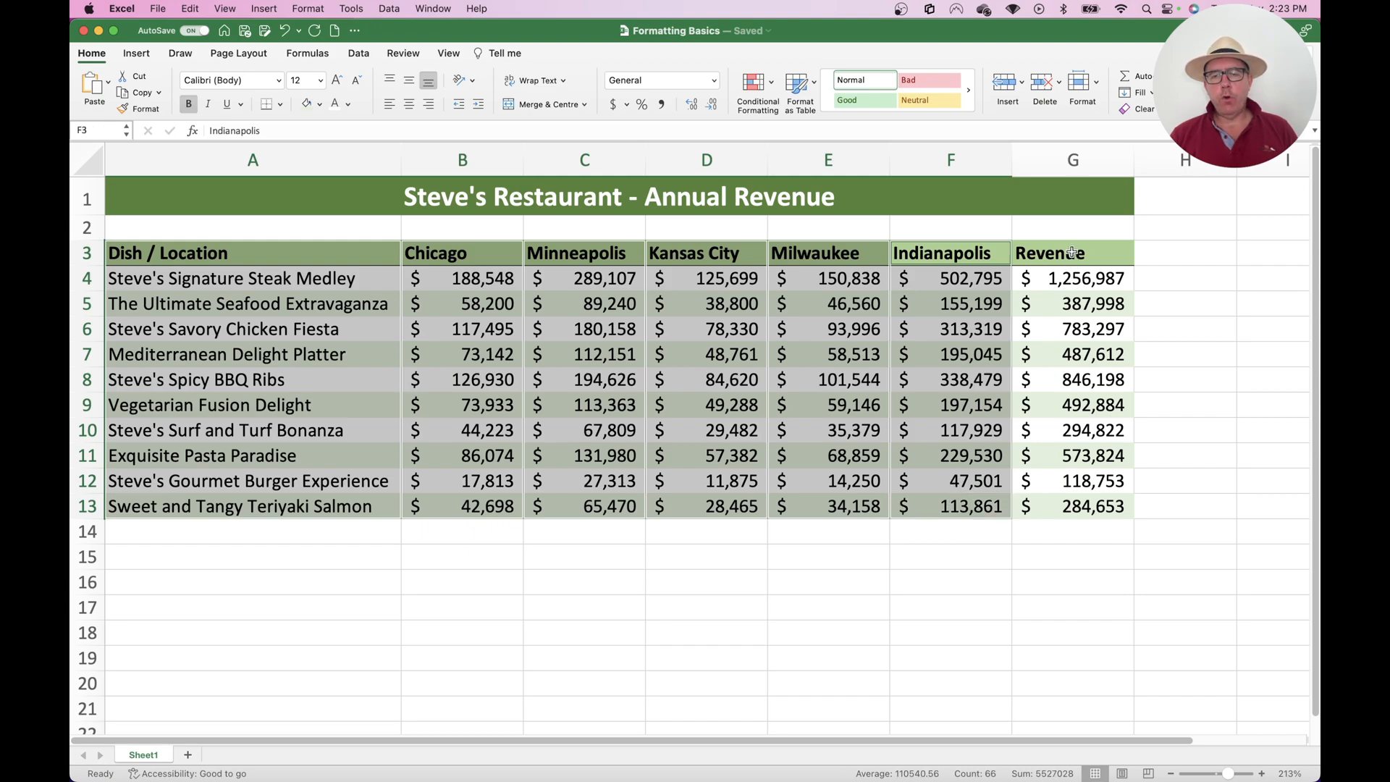
pyautogui.moveTo(1073, 253); pyautogui.dragTo(1090, 500)
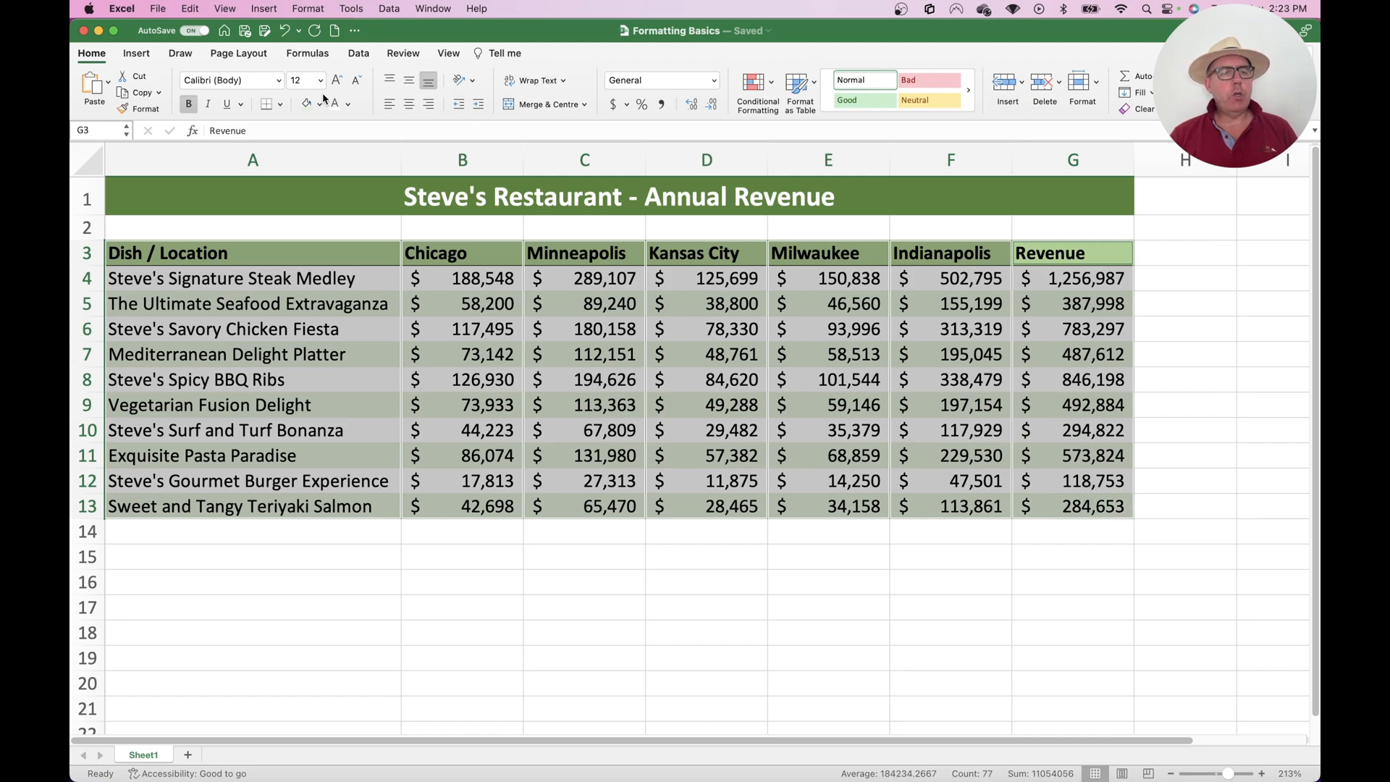
pyautogui.click(281, 105)
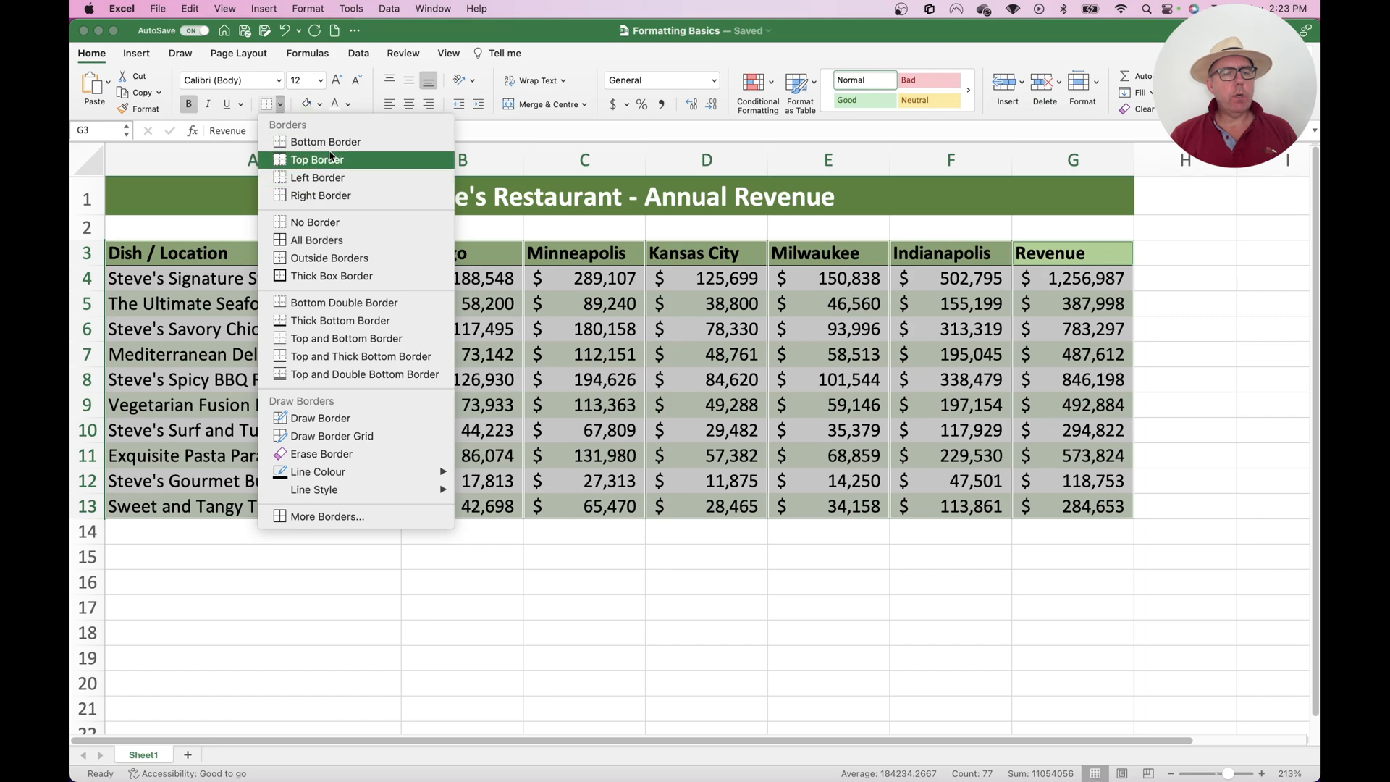
pyautogui.click(329, 195)
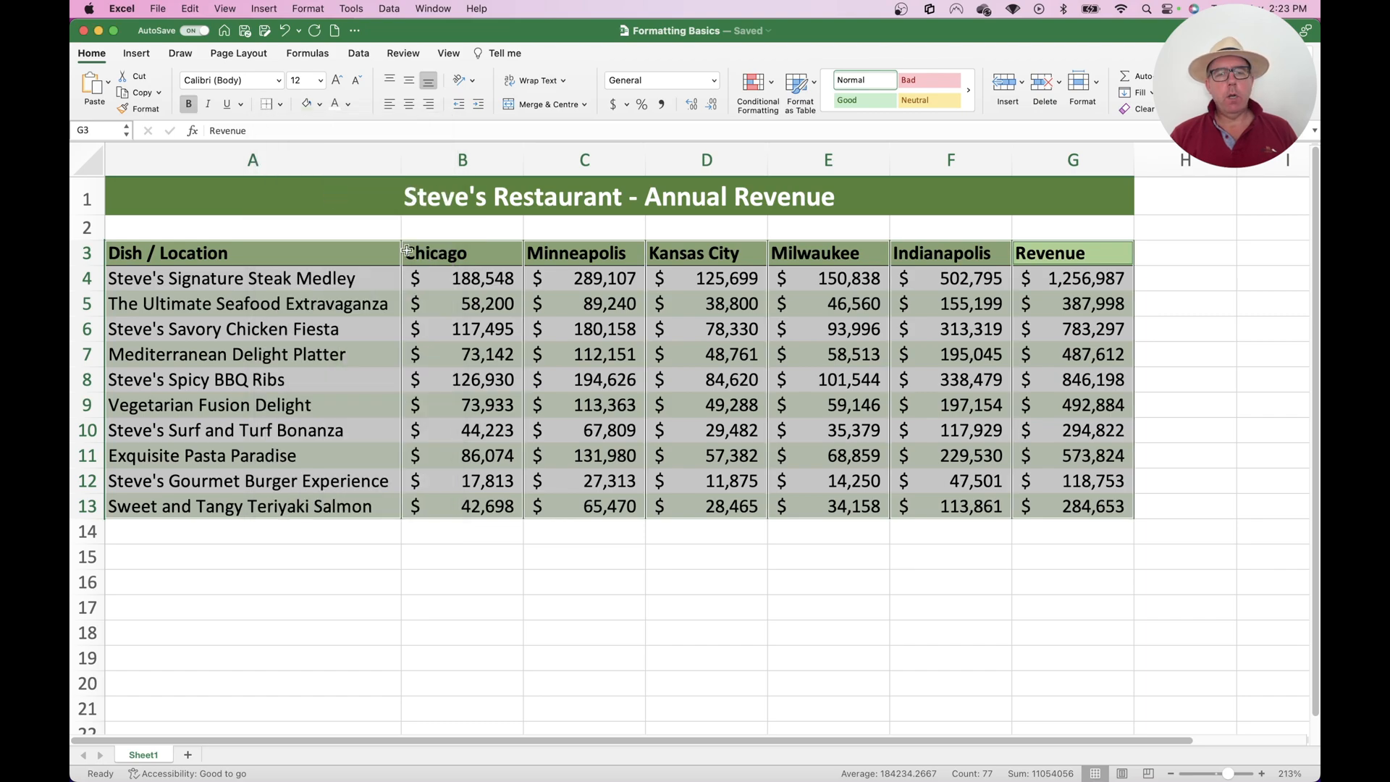
pyautogui.click(555, 234)
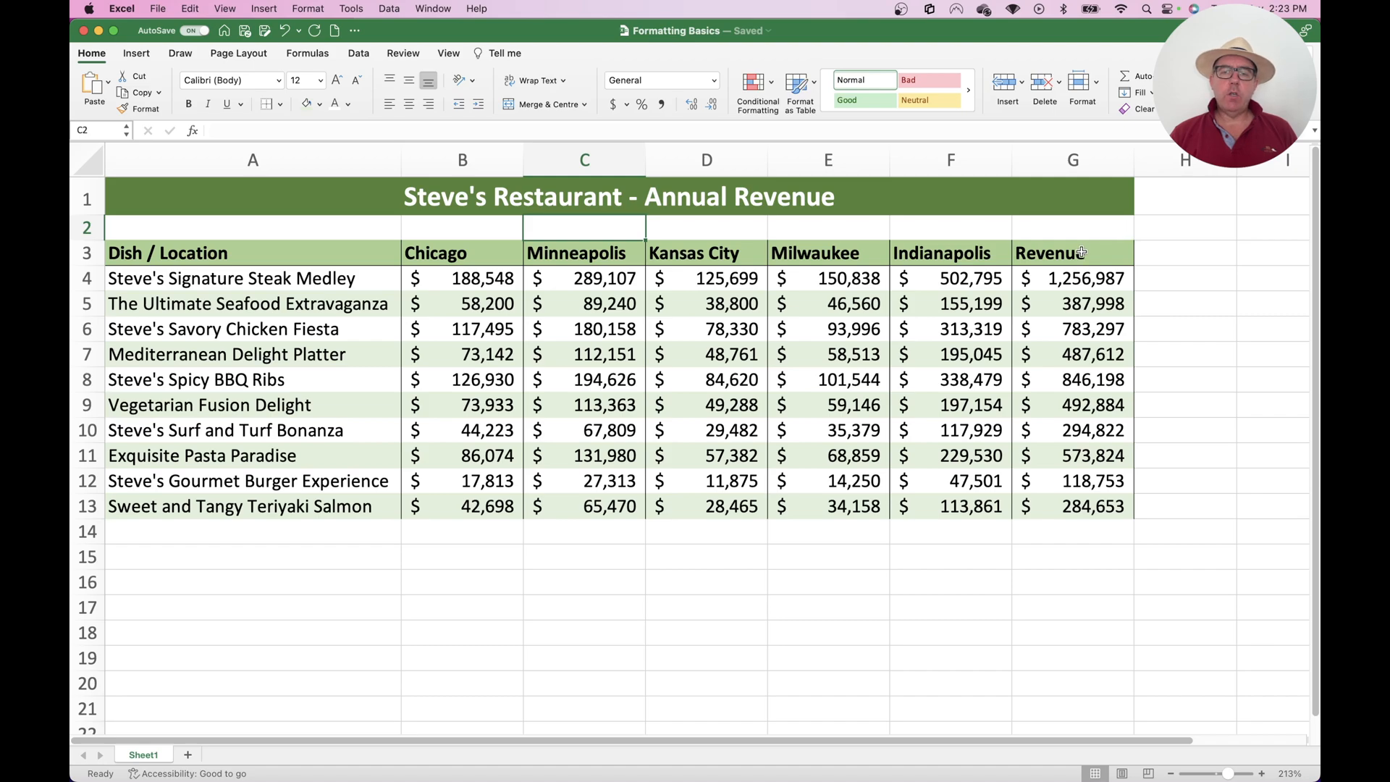
# Put a thick box border around the whole table A3:G13
pyautogui.moveTo(1081, 252); pyautogui.dragTo(214, 505)
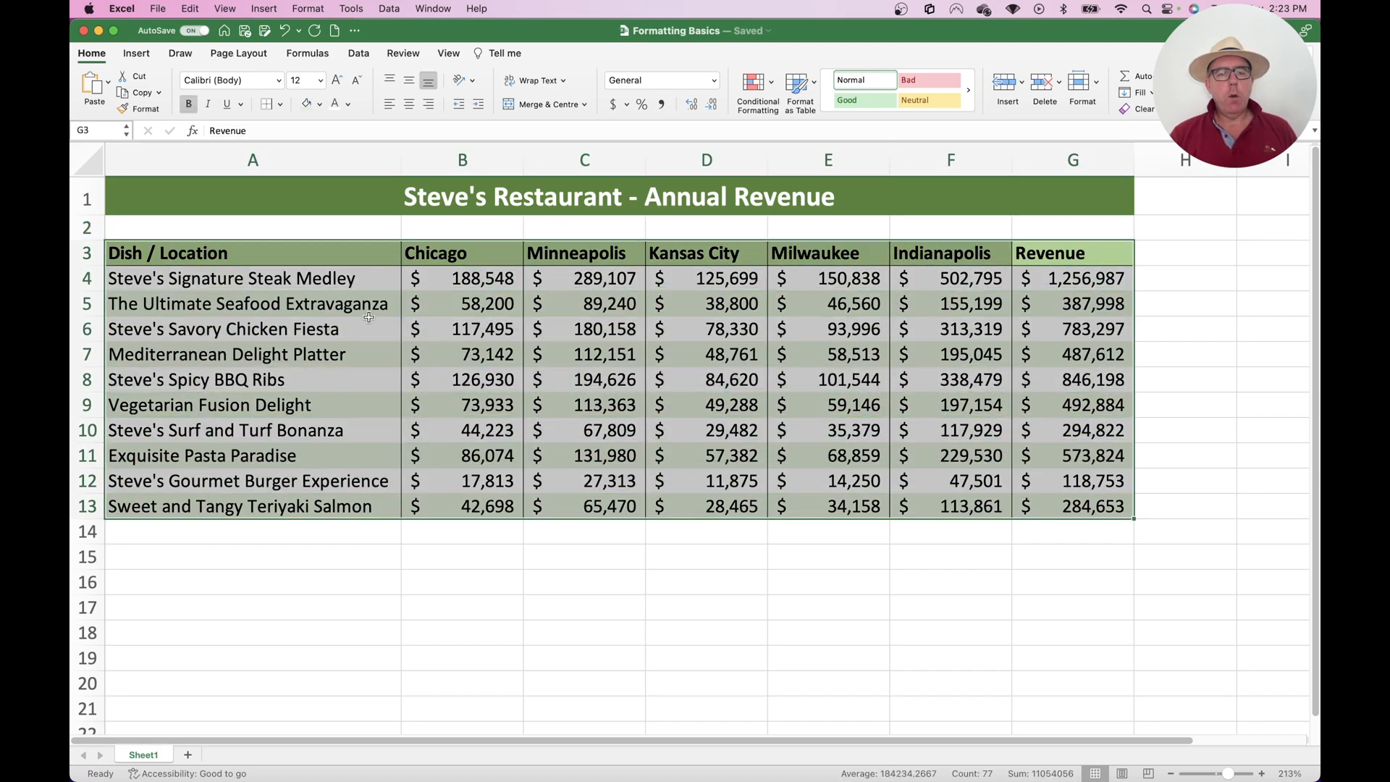
pyautogui.click(279, 106)
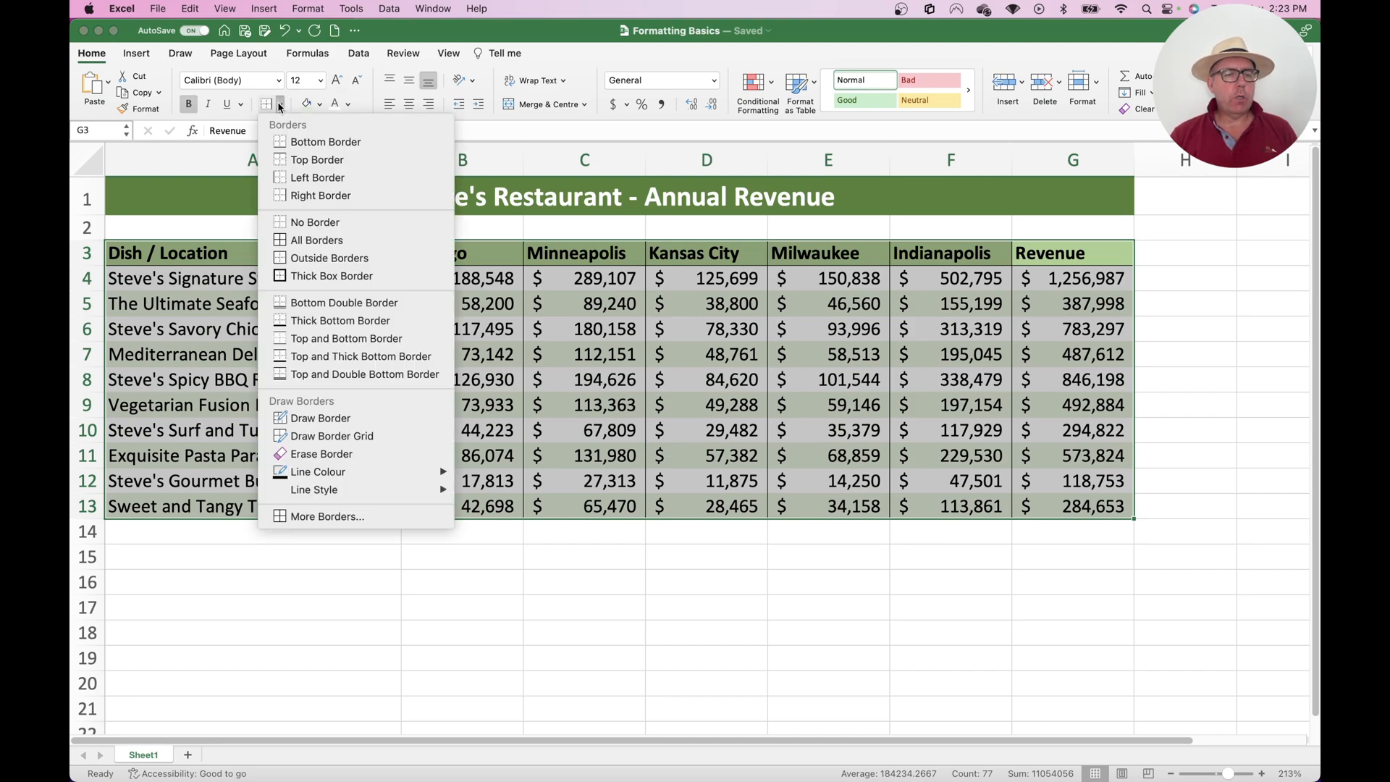
pyautogui.click(322, 279)
pyautogui.click(434, 552)
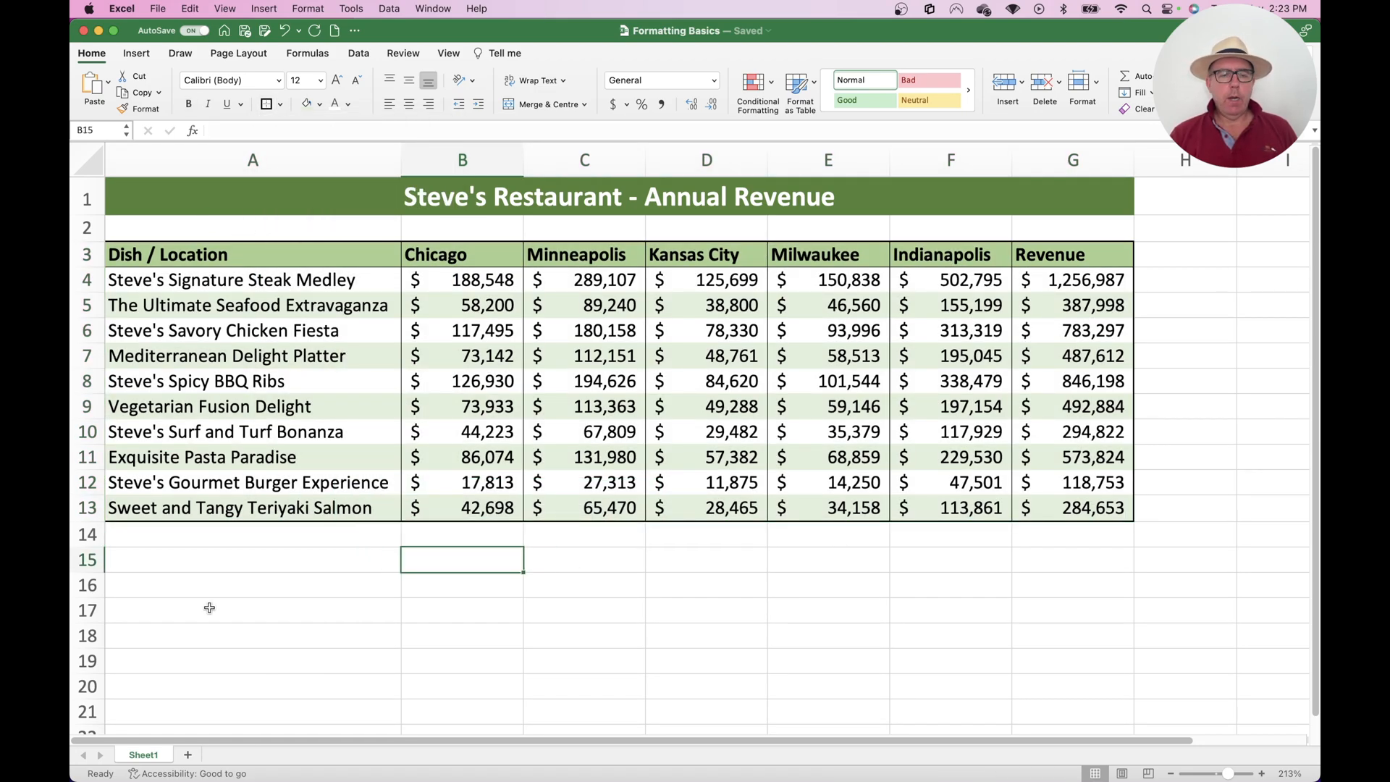
pyautogui.click(183, 562)
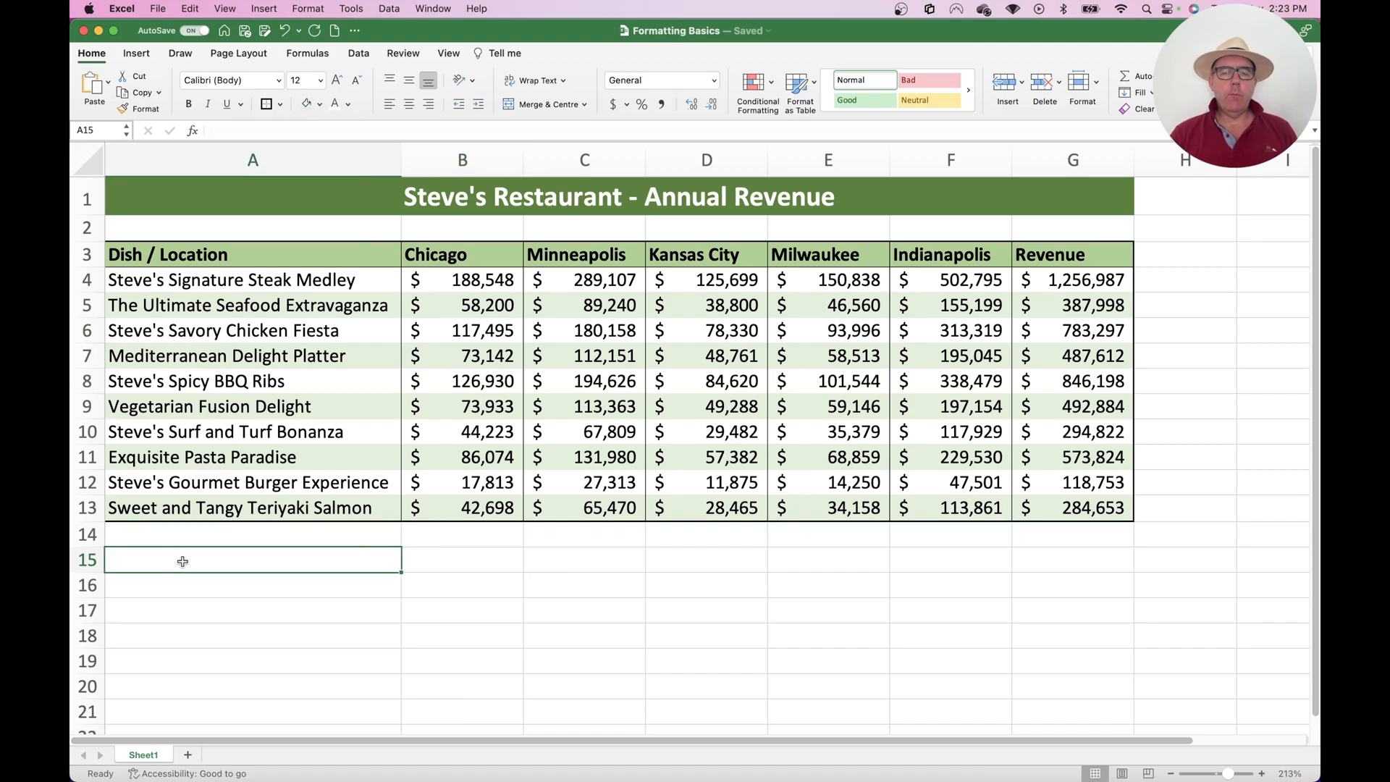